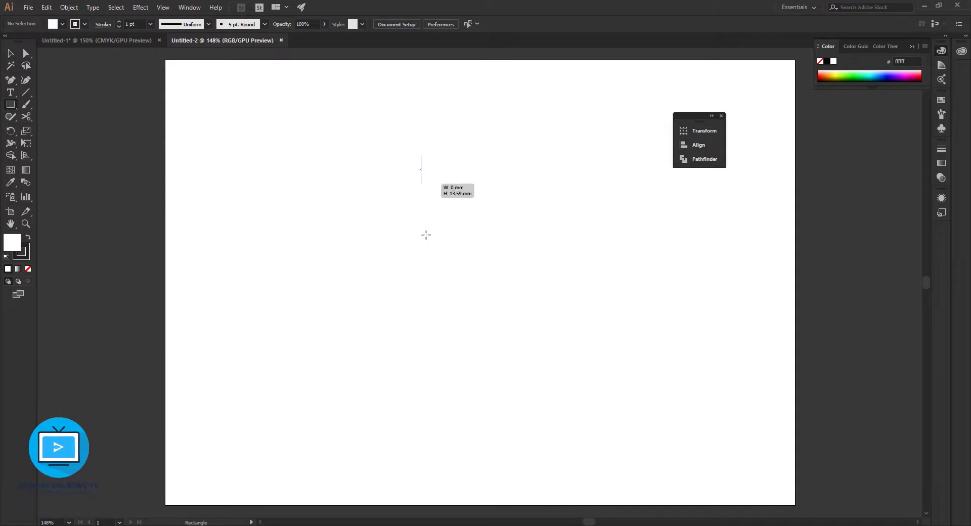
- Draw a rectangle about 41 mm wide and 58 mm high and move it down toward the middle of the artboard
{"action": "left_click_drag", "start_coordinate": [426, 234], "coordinate": [509, 276]}
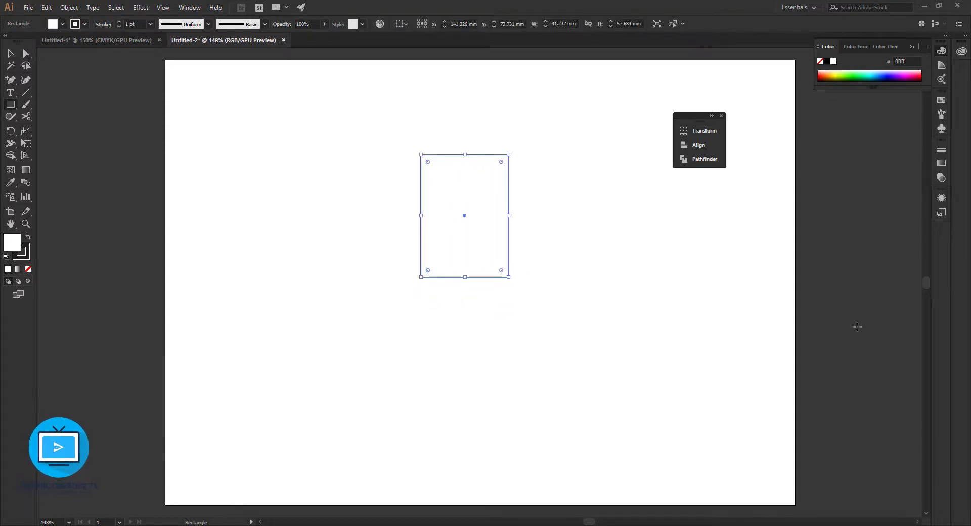
{"action": "left_click", "coordinate": [11, 53]}
{"action": "scroll", "coordinate": [544, 266], "scroll_direction": "up", "scroll_amount": 3}
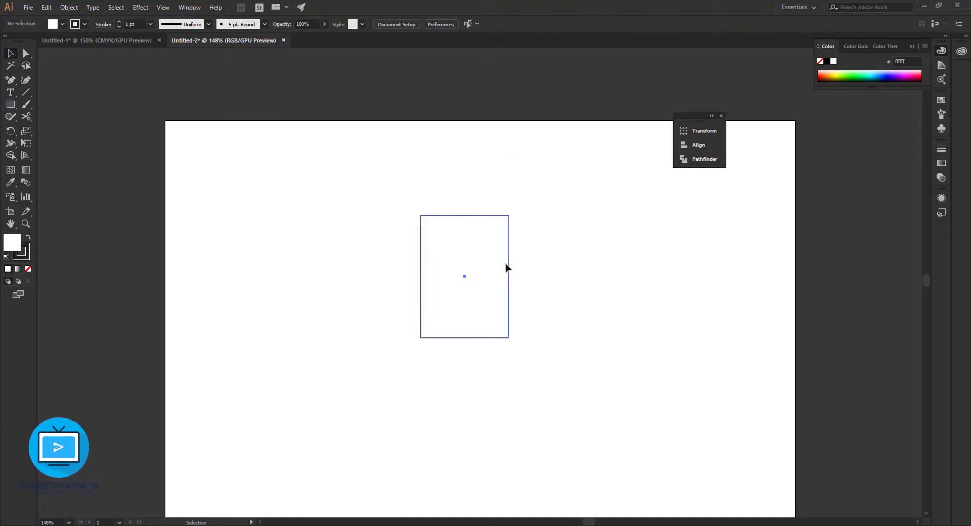
{"action": "scroll", "coordinate": [506, 267], "scroll_direction": "down", "scroll_amount": 1}
{"action": "scroll", "coordinate": [506, 268], "scroll_direction": "down", "scroll_amount": 1}
{"action": "key", "text": "shift+Down"}
{"action": "key", "text": "shift+Down"}
{"action": "key", "text": "shift+Down"}
{"action": "key", "text": "shift+Down"}
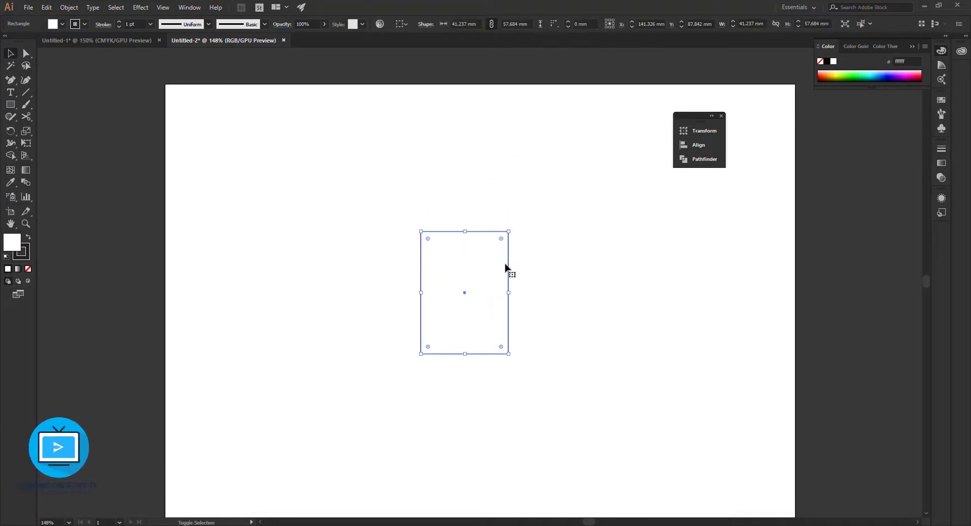
{"action": "left_click_drag", "start_coordinate": [583, 297], "coordinate": [496, 281]}
{"action": "left_click", "coordinate": [758, 302]}
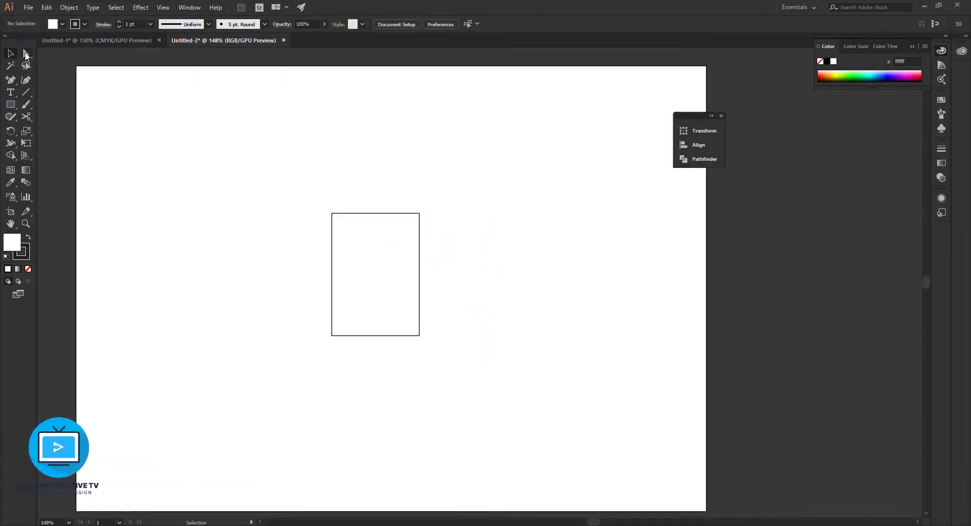
- Round the rectangle's lower-left corner and draw a horizontal line across the rectangle where the rounding begins
{"action": "left_click_drag", "start_coordinate": [317, 311], "coordinate": [353, 315]}
{"action": "left_click", "coordinate": [492, 315]}
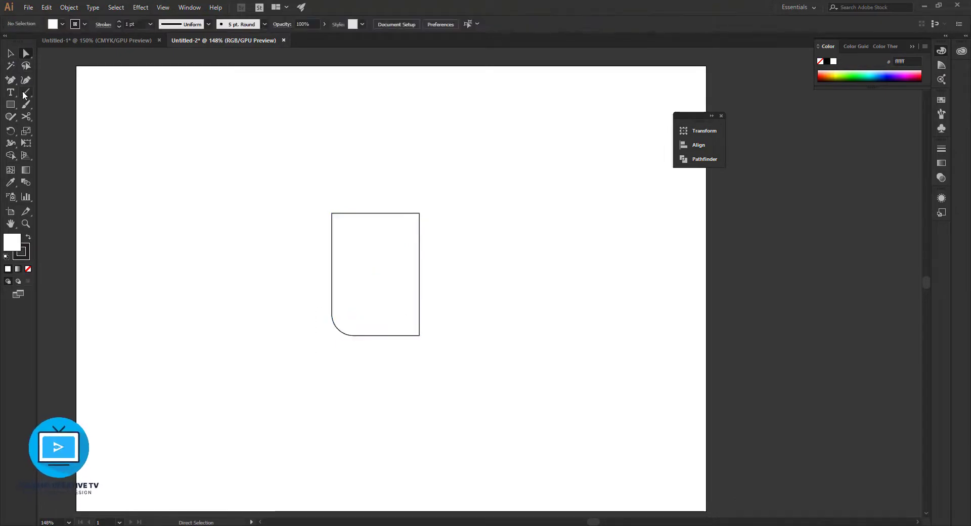
{"action": "mouse_move", "coordinate": [331, 255]}
{"action": "left_mouse_down"}
{"action": "mouse_move", "coordinate": [422, 254]}
{"action": "mouse_move", "coordinate": [381, 315]}
{"action": "left_mouse_up"}
{"action": "left_click", "coordinate": [11, 53]}
{"action": "left_click", "coordinate": [484, 329]}
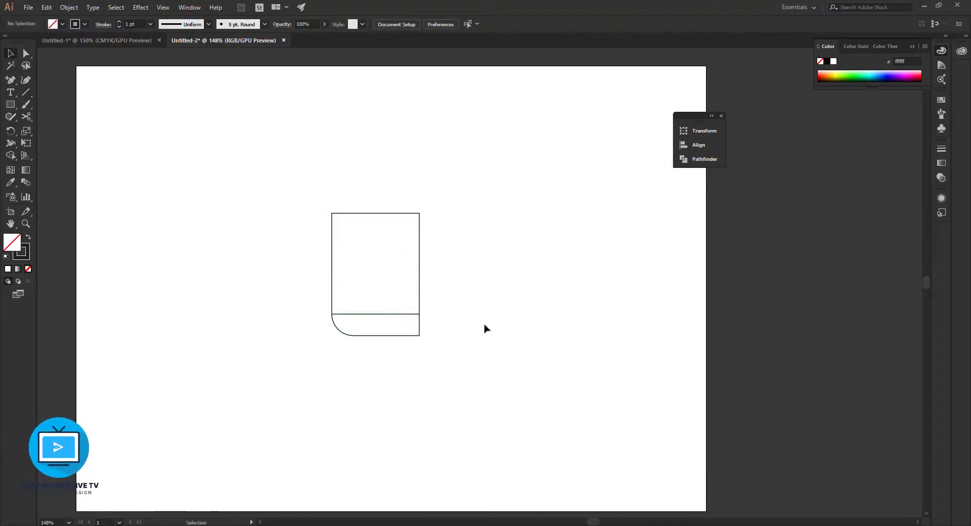
- Reduce the rounding of the rectangle's lower-left corner to a smaller radius
{"action": "left_click", "coordinate": [377, 335]}
{"action": "left_click", "coordinate": [26, 54]}
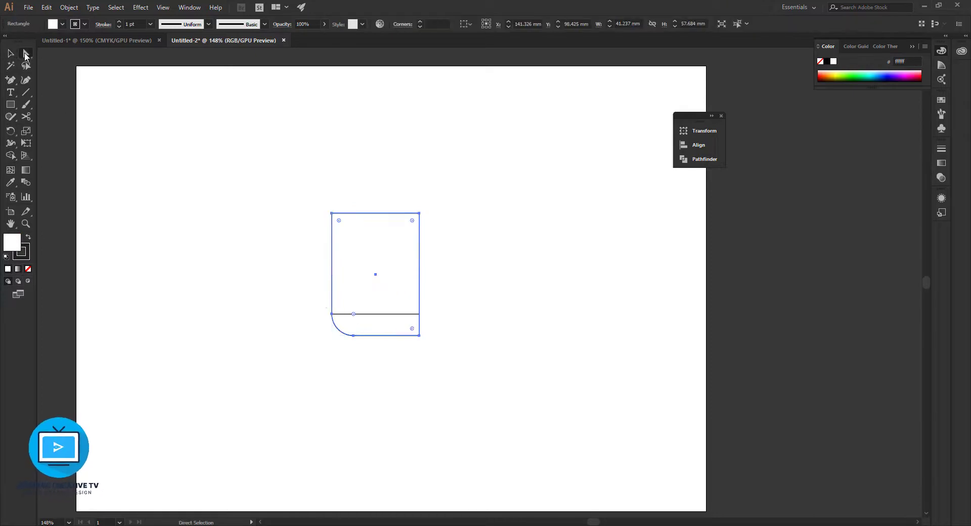
{"action": "left_click_drag", "start_coordinate": [354, 314], "coordinate": [344, 324]}
{"action": "left_click", "coordinate": [416, 368]}
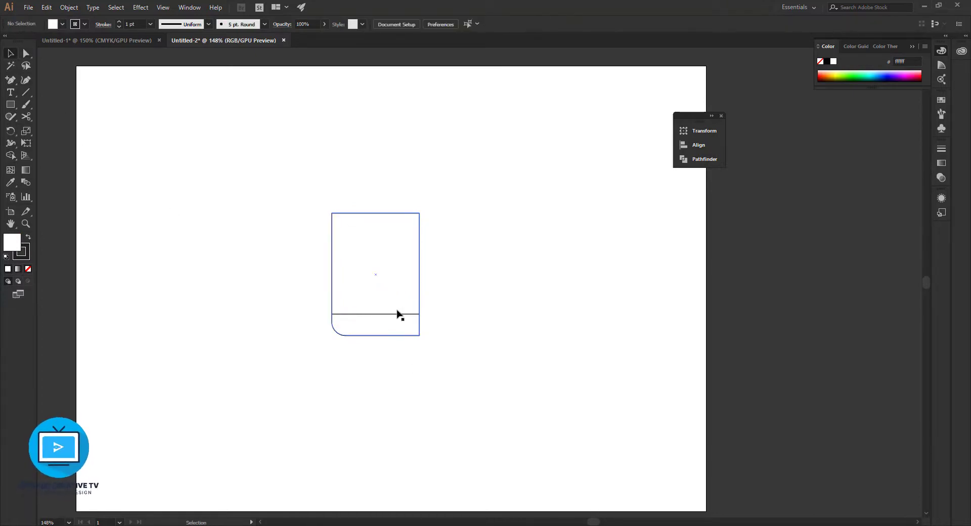
- Set the stroke weight of the rectangle and the horizontal line to 5 pt
{"action": "left_click_drag", "start_coordinate": [317, 176], "coordinate": [428, 363]}
{"action": "double_click", "coordinate": [139, 24]}
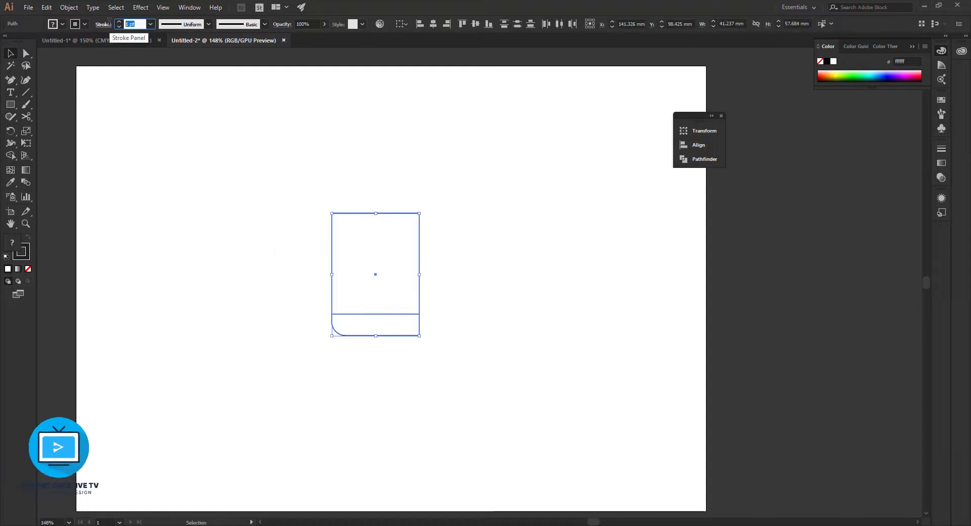
{"action": "type", "text": "5"}
{"action": "key", "text": "Return"}
{"action": "left_click", "coordinate": [489, 187]}
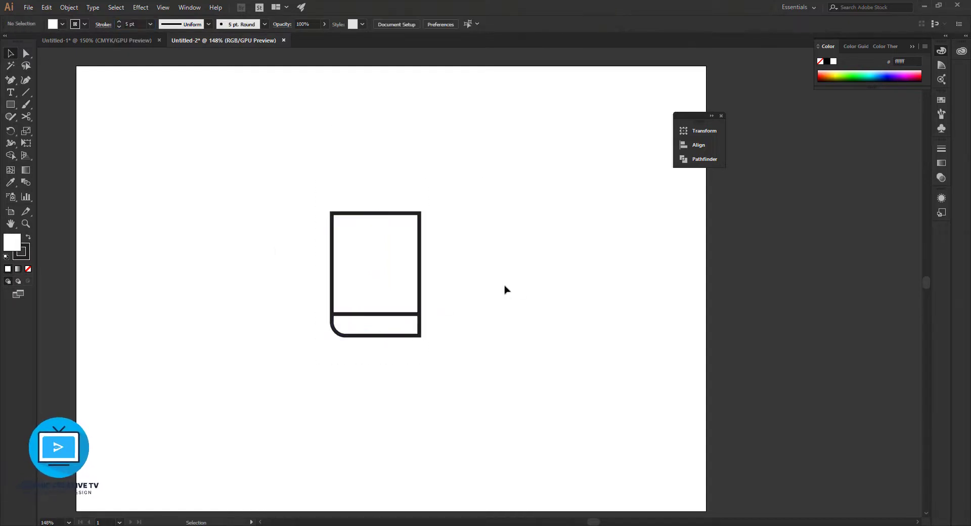
- Nudge the horizontal line slightly up inside the rectangle
{"action": "left_click", "coordinate": [379, 315]}
{"action": "key", "text": "Up"}
{"action": "key", "text": "Up"}
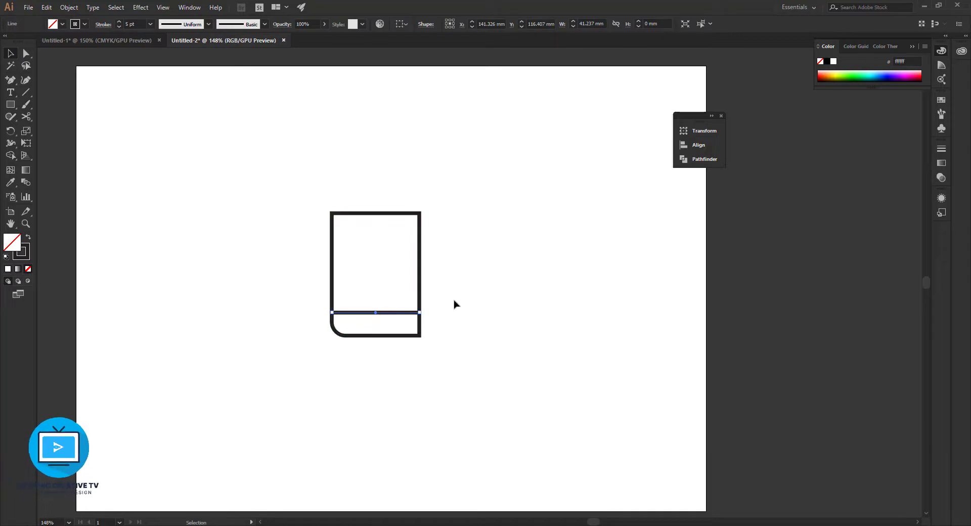
{"action": "key", "text": "Down"}
{"action": "left_click", "coordinate": [457, 294]}
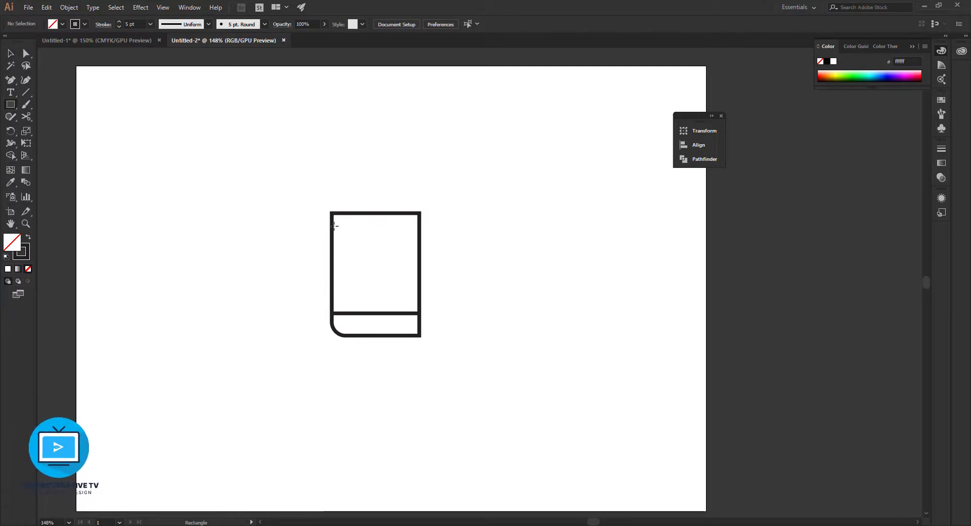
- Draw a bar about 22 by 6 mm from the frame's left edge near its top, with black fill and no stroke
{"action": "mouse_move", "coordinate": [332, 225]}
{"action": "left_mouse_down"}
{"action": "mouse_move", "coordinate": [382, 242]}
{"action": "mouse_move", "coordinate": [380, 232]}
{"action": "mouse_move", "coordinate": [378, 241]}
{"action": "left_mouse_up"}
{"action": "left_click", "coordinate": [29, 237]}
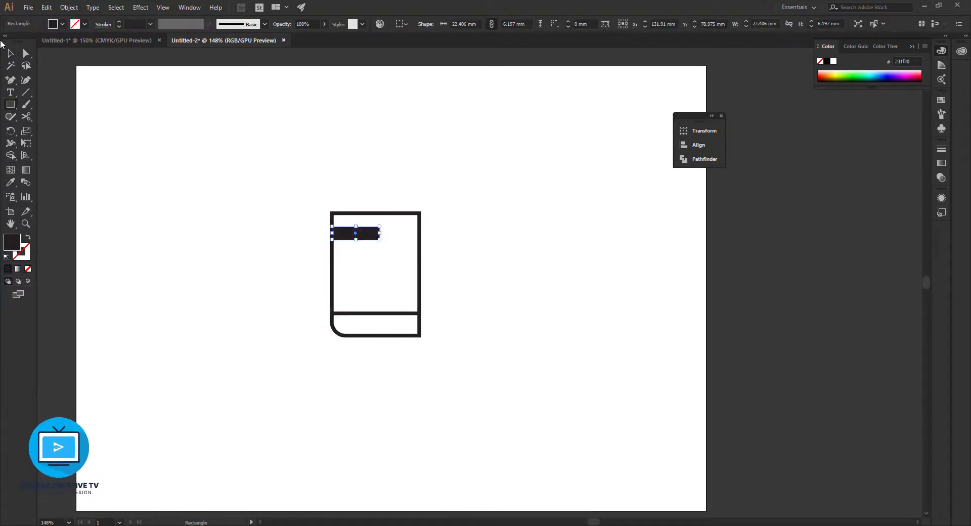
{"action": "left_click", "coordinate": [11, 53]}
{"action": "left_click", "coordinate": [128, 147]}
{"action": "left_click", "coordinate": [356, 237]}
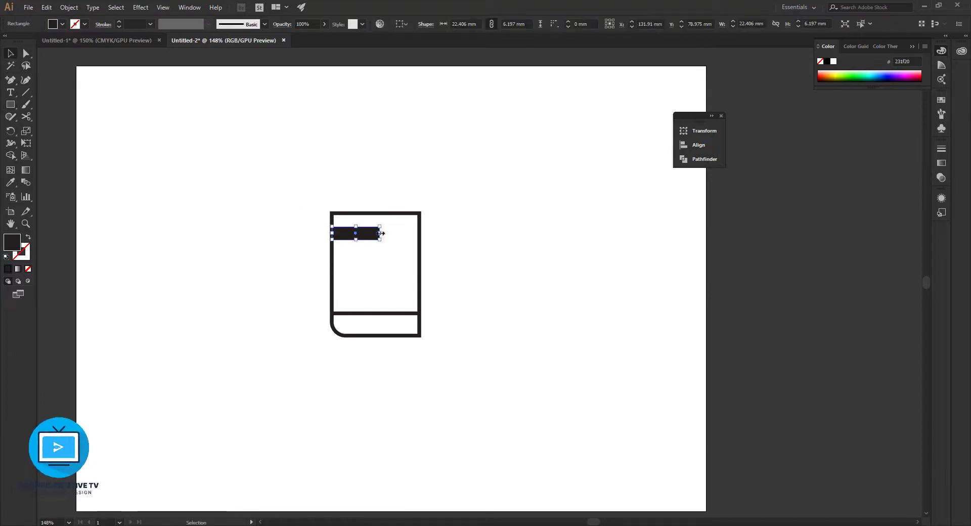
- Widen the black bar to about 25 mm and place two copies of it below, inside the frame
{"action": "left_click_drag", "start_coordinate": [381, 233], "coordinate": [375, 288]}
{"action": "left_click", "coordinate": [466, 256]}
{"action": "left_click", "coordinate": [372, 239]}
{"action": "left_click", "coordinate": [514, 269]}
{"action": "left_click", "coordinate": [403, 283]}
- Select the three black bars and shift them together slightly up toward the frame's top edge
{"action": "left_click", "coordinate": [362, 279]}
{"action": "left_click", "coordinate": [363, 259], "text": "shift"}
{"action": "left_click", "coordinate": [361, 236], "text": "shift"}
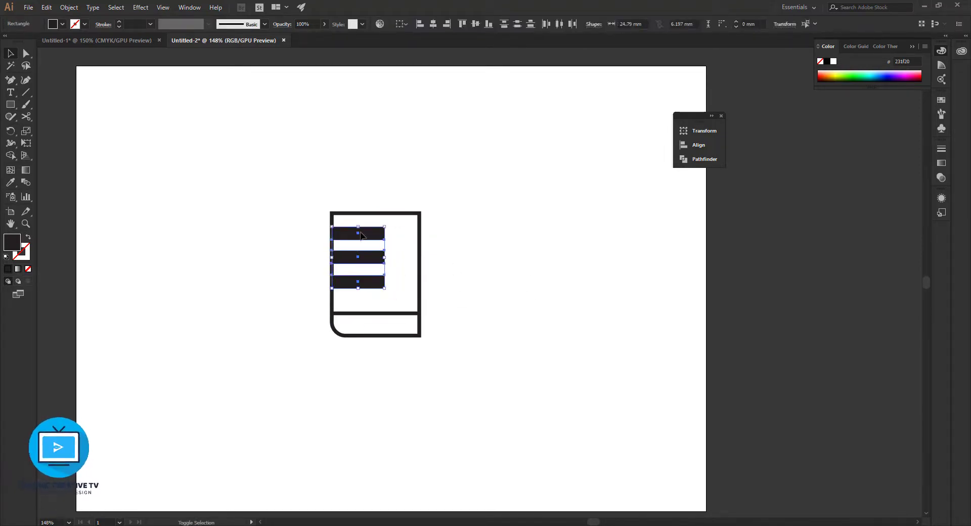
{"action": "key", "text": "shift+Down"}
{"action": "key", "text": "shift+Down"}
{"action": "key", "text": "Up"}
{"action": "key", "text": "Up"}
{"action": "key", "text": "Up"}
{"action": "key", "text": "Up"}
{"action": "key", "text": "Up"}
{"action": "key", "text": "Up"}
{"action": "key", "text": "Up"}
{"action": "key", "text": "Up"}
{"action": "key", "text": "Up"}
{"action": "key", "text": "Up"}
{"action": "key", "text": "Up"}
{"action": "key", "text": "Up"}
{"action": "key", "text": "Up"}
{"action": "key", "text": "Up"}
{"action": "key", "text": "Up"}
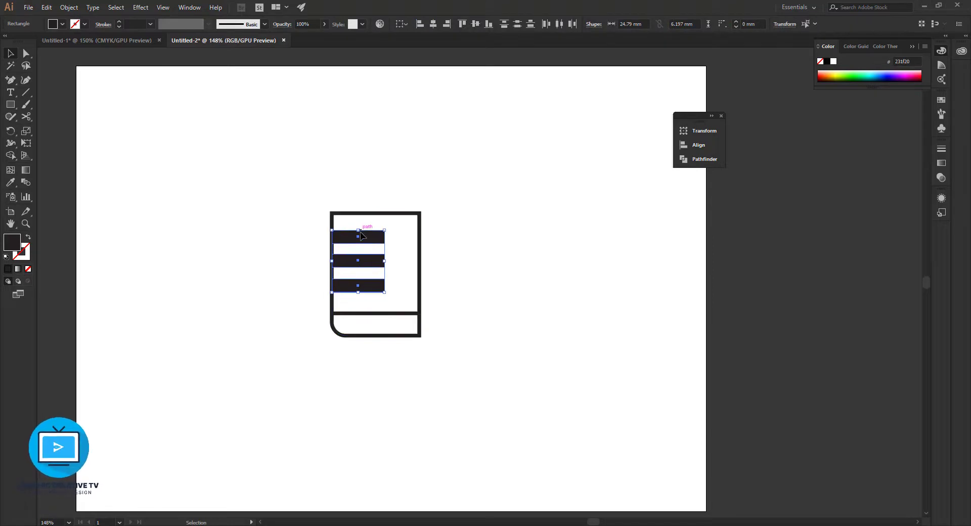
{"action": "key", "text": "Up"}
{"action": "key", "text": "Up"}
{"action": "key", "text": "Up"}
{"action": "key", "text": "Up"}
{"action": "key", "text": "Up"}
{"action": "key", "text": "Up"}
{"action": "key", "text": "Up"}
{"action": "key", "text": "Up"}
{"action": "key", "text": "Up"}
{"action": "key", "text": "Down"}
{"action": "key", "text": "Up"}
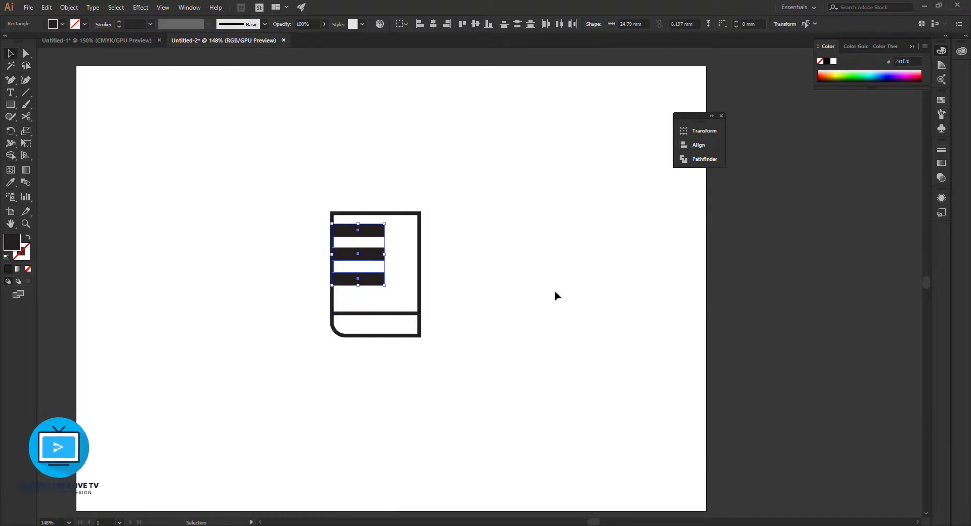
{"action": "left_click", "coordinate": [555, 295]}
- Copy the lowest bar below the others, then left-align the four bars and distribute them evenly in height
{"action": "left_click_drag", "start_coordinate": [360, 279], "coordinate": [367, 305]}
{"action": "left_click", "coordinate": [362, 279], "text": "shift"}
{"action": "left_click", "coordinate": [362, 254], "text": "shift"}
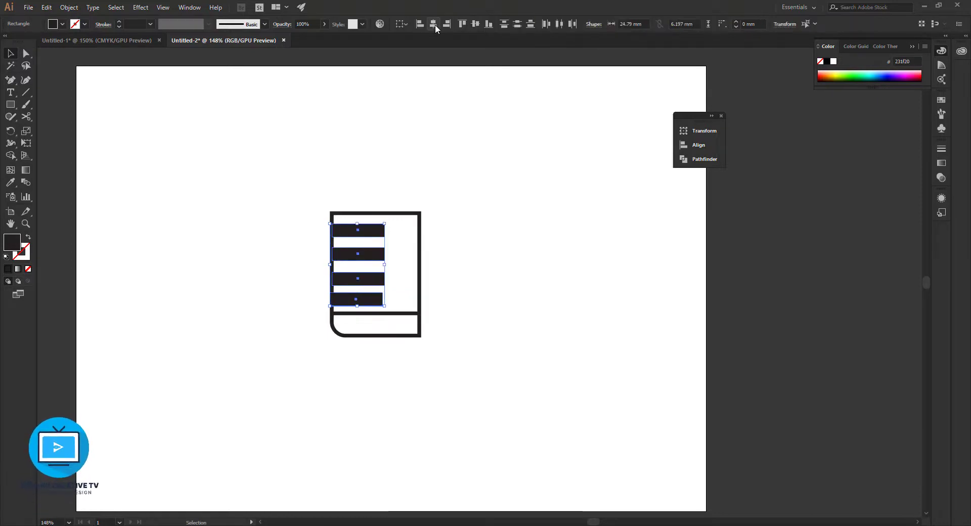
{"action": "left_click", "coordinate": [420, 24]}
{"action": "left_click", "coordinate": [559, 25]}
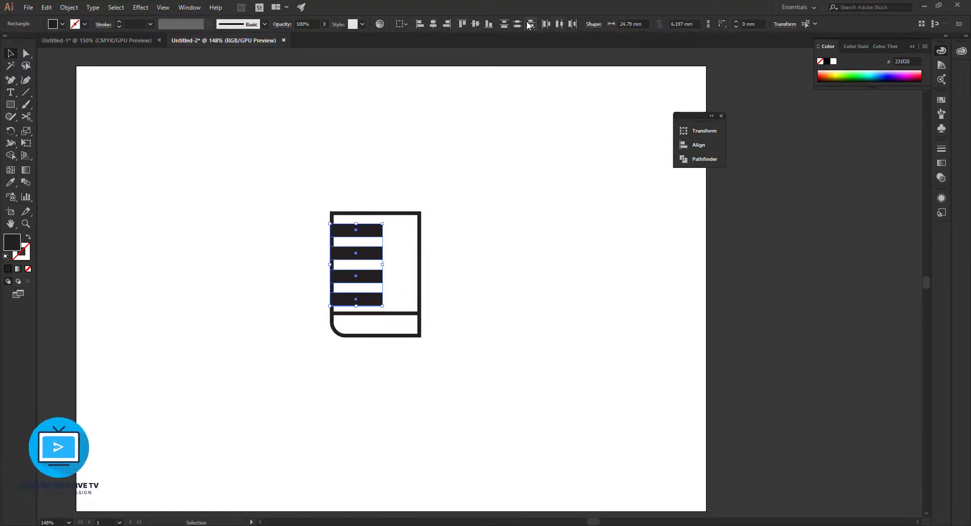
- Nudge the four bars slightly up and widen them a little to the right
{"action": "key", "text": "Up"}
{"action": "key", "text": "Up"}
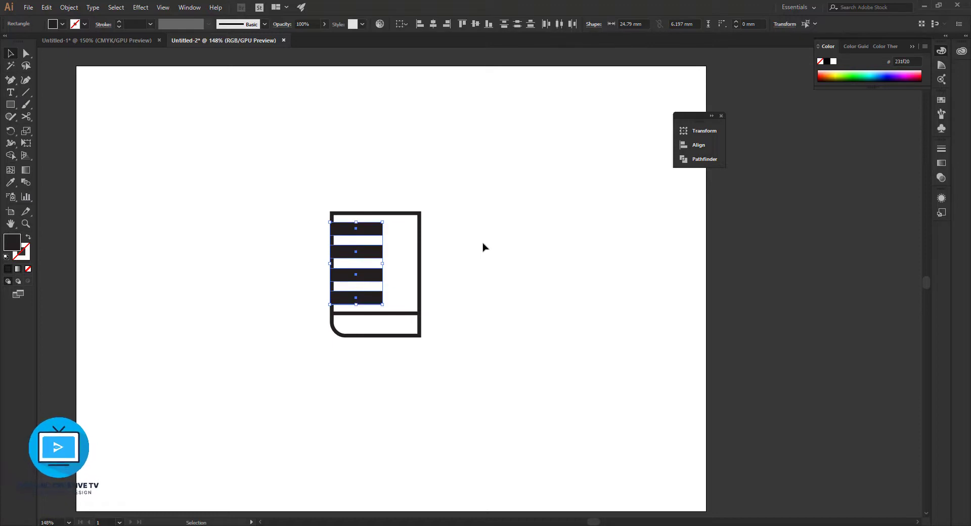
{"action": "left_click_drag", "start_coordinate": [382, 265], "coordinate": [388, 265]}
{"action": "left_click", "coordinate": [502, 278]}
- Draw a thin black rectangle about 14 by 0.5 mm from the top bar's right end to the frame's right side
{"action": "key", "text": "ctrl+plus"}
{"action": "key", "text": "ctrl+plus"}
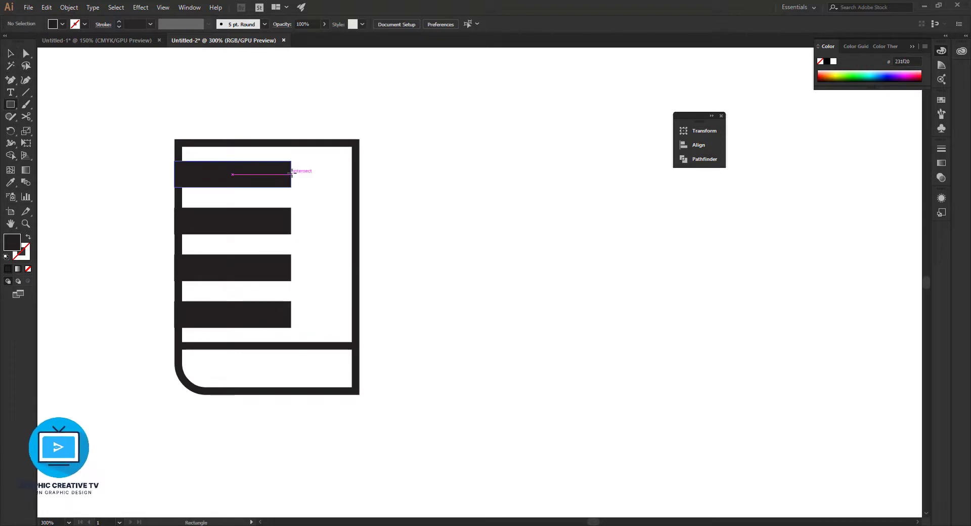
{"action": "left_click_drag", "start_coordinate": [291, 174], "coordinate": [353, 176]}
{"action": "key", "text": "v"}
{"action": "left_click", "coordinate": [419, 207]}
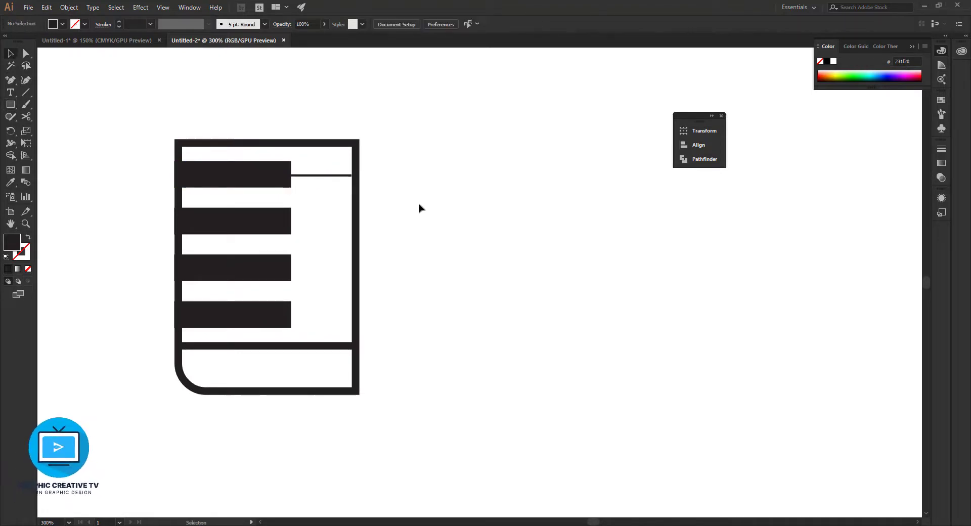
- Nudge the thin rectangle left so it overlaps the end of the top bar
{"action": "left_click", "coordinate": [331, 175]}
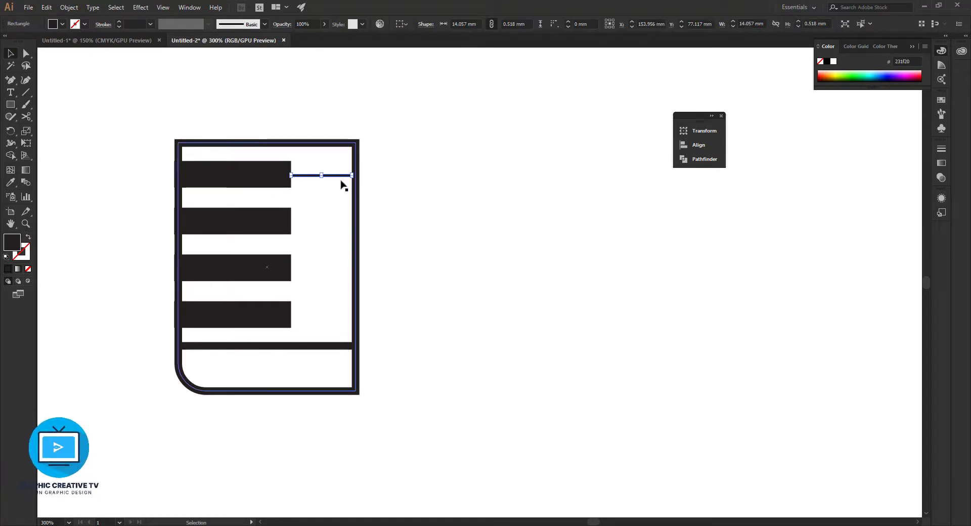
{"action": "key", "text": "ctrl+plus"}
{"action": "left_click", "coordinate": [585, 287]}
{"action": "left_click", "coordinate": [509, 284]}
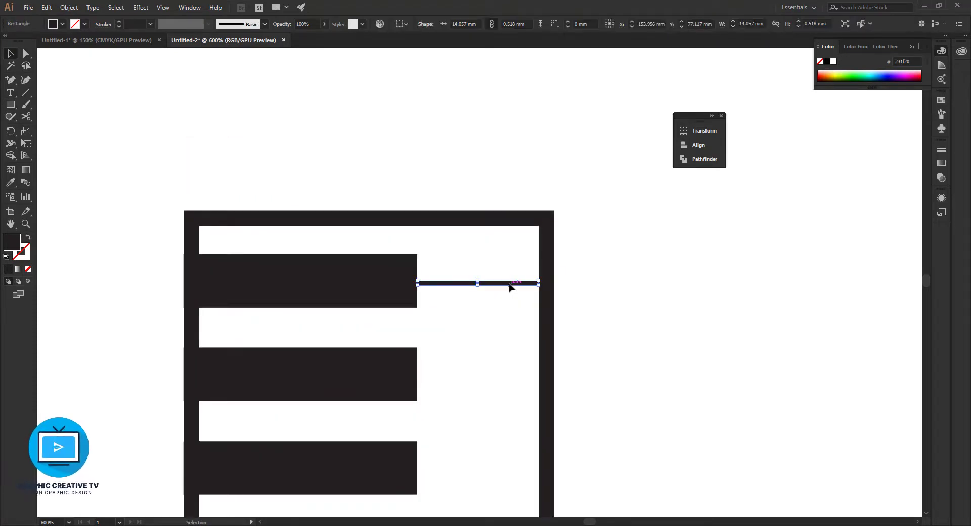
{"action": "key", "text": "Left"}
{"action": "left_click", "coordinate": [533, 296]}
{"action": "left_click", "coordinate": [527, 284]}
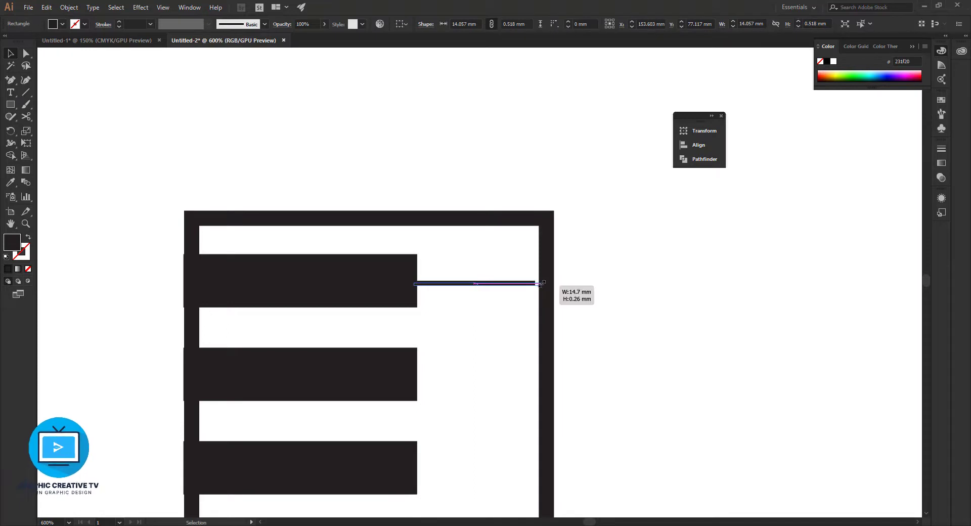
{"action": "left_click", "coordinate": [574, 283]}
{"action": "key", "text": "ctrl+z"}
{"action": "left_click", "coordinate": [600, 307]}
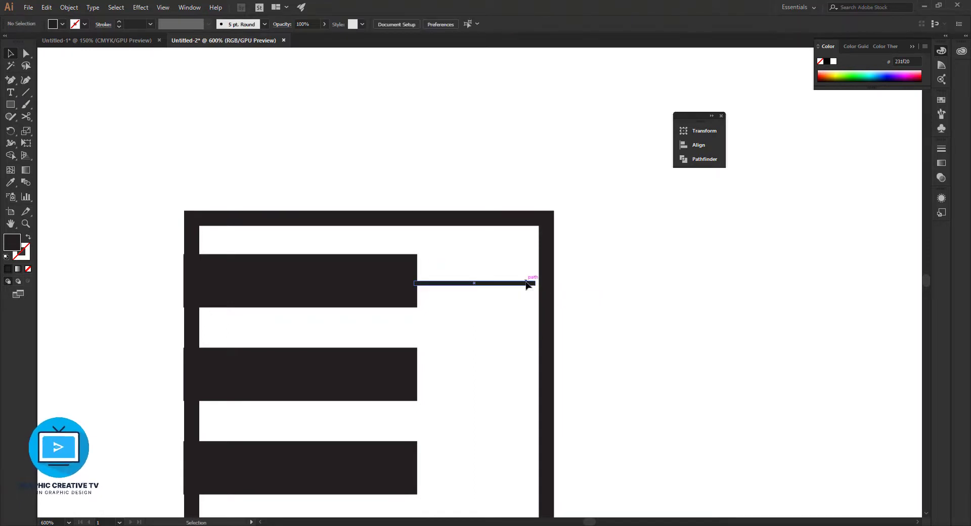
- Extend only the right end of the thin rectangle until it overlaps the frame's right side
{"action": "left_click", "coordinate": [527, 284]}
{"action": "left_click", "coordinate": [24, 54]}
{"action": "left_click", "coordinate": [534, 283]}
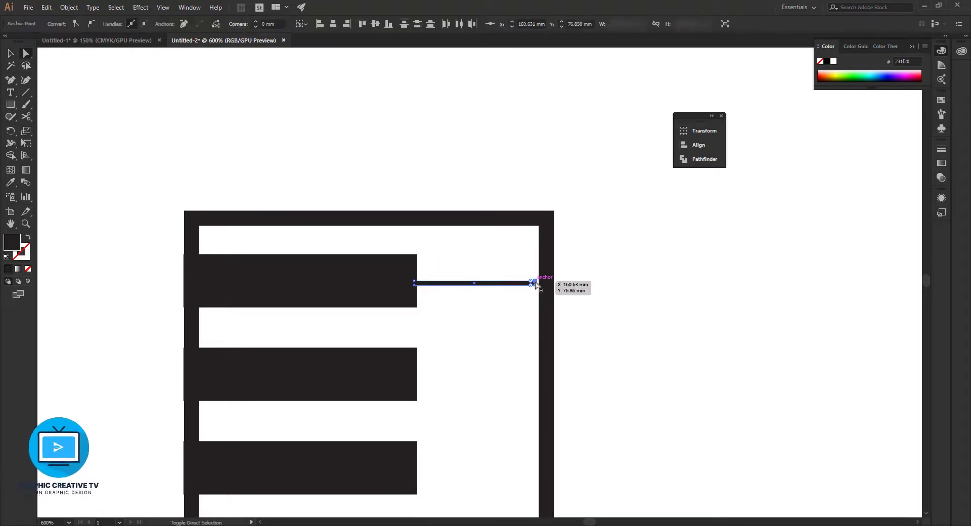
{"action": "left_click_drag", "start_coordinate": [542, 283], "coordinate": [539, 283]}
{"action": "left_click", "coordinate": [599, 279]}
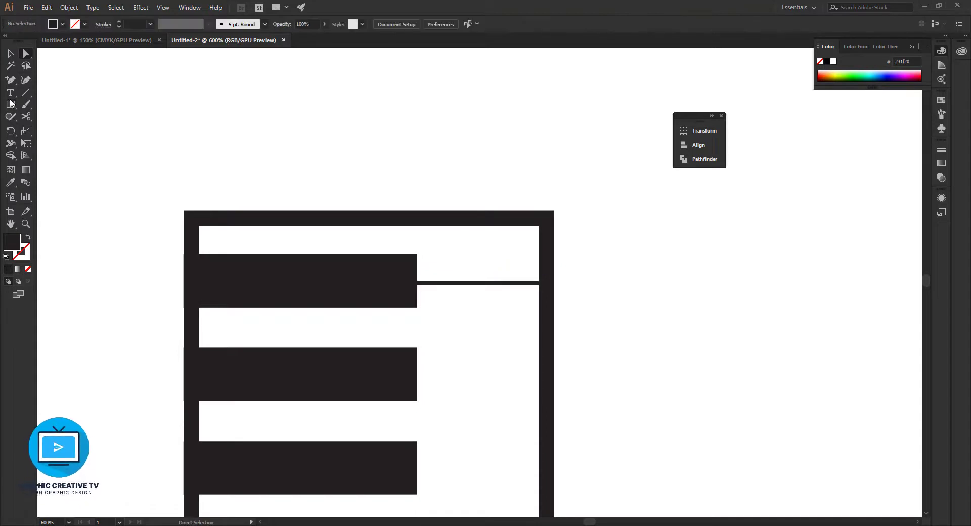
- Align the vertical centres of the thin rectangle and the top black bar
{"action": "left_click", "coordinate": [505, 284]}
{"action": "left_click", "coordinate": [392, 273], "text": "shift"}
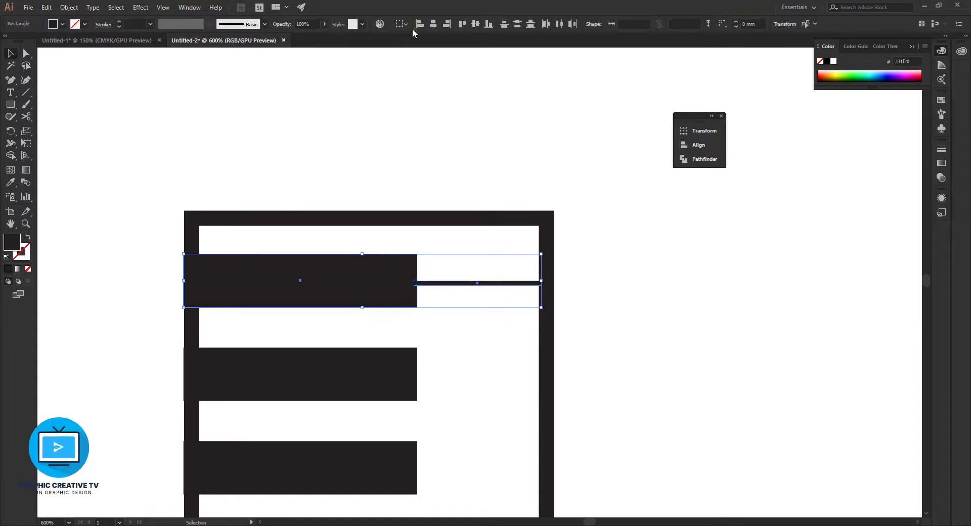
{"action": "left_click", "coordinate": [476, 24]}
{"action": "left_click", "coordinate": [582, 291]}
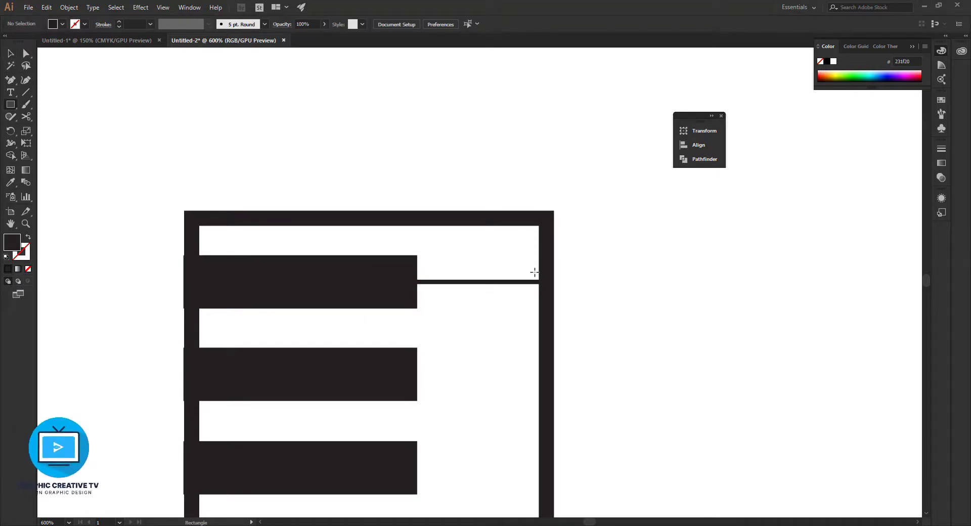
- Draw a small black rectangle about 0.8 by 2.2 mm where the thin line meets the frame's right side
{"action": "left_click_drag", "start_coordinate": [534, 273], "coordinate": [539, 289]}
{"action": "left_click", "coordinate": [583, 284]}
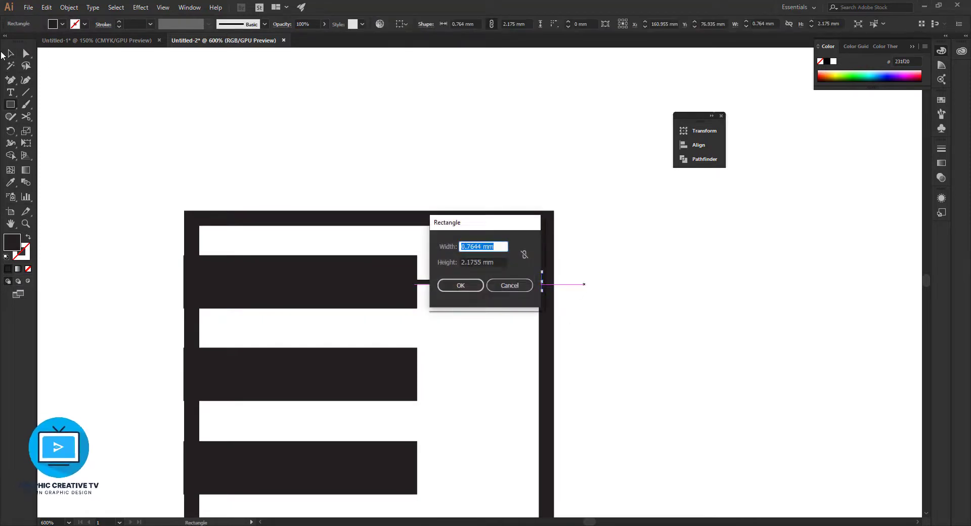
{"action": "left_click", "coordinate": [511, 284]}
{"action": "left_click", "coordinate": [11, 53]}
{"action": "left_click", "coordinate": [136, 117]}
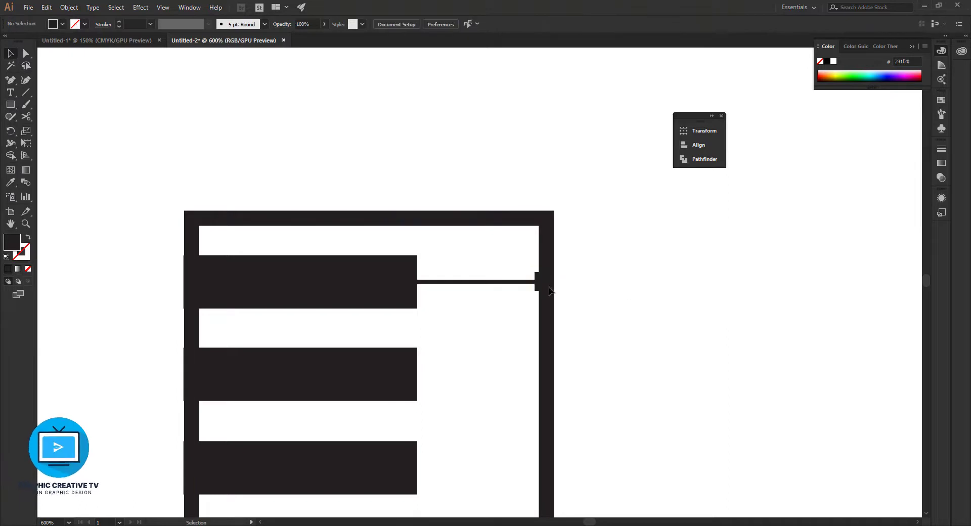
- Centre the small end rectangle vertically on the thin line beside the top bar
{"action": "left_click", "coordinate": [538, 286]}
{"action": "left_click", "coordinate": [518, 283], "text": "shift"}
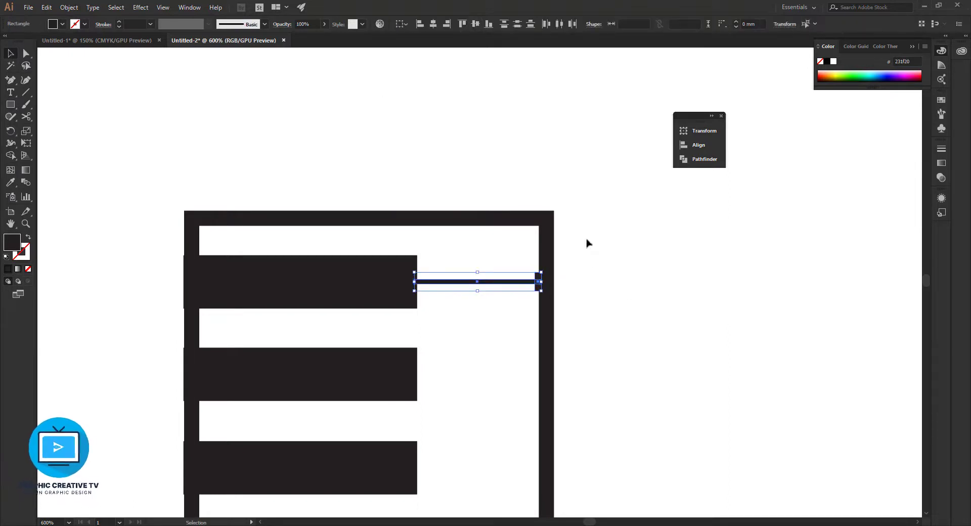
{"action": "left_click", "coordinate": [304, 282], "text": "shift"}
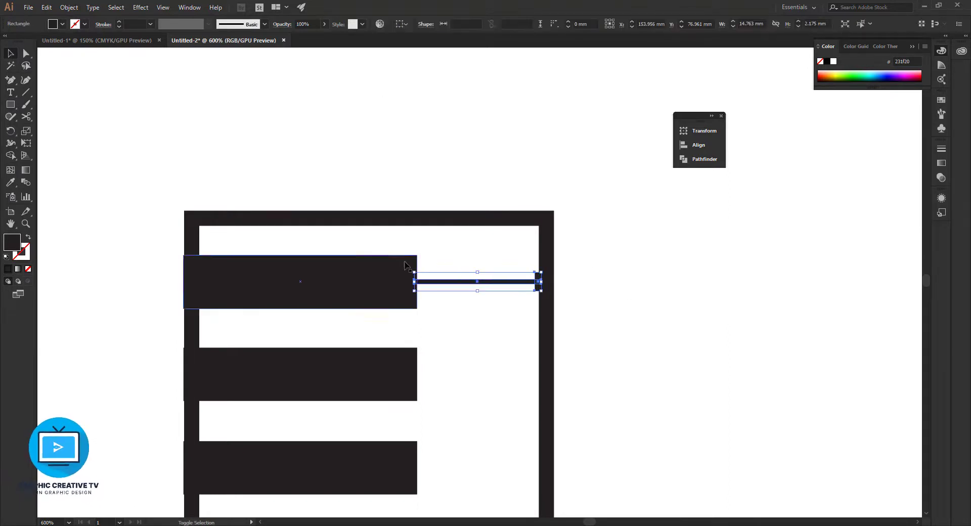
{"action": "left_click", "coordinate": [616, 286]}
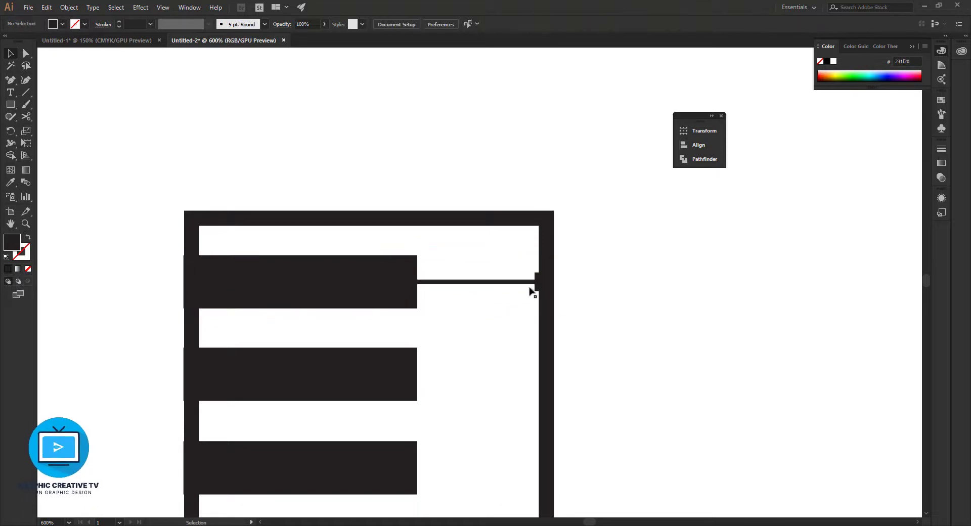
- Duplicate the thin line with its end rectangle downward so the second, third and fourth bars each get a copy
{"action": "scroll", "coordinate": [531, 288], "scroll_direction": "down", "scroll_amount": 3}
{"action": "left_click", "coordinate": [480, 173]}
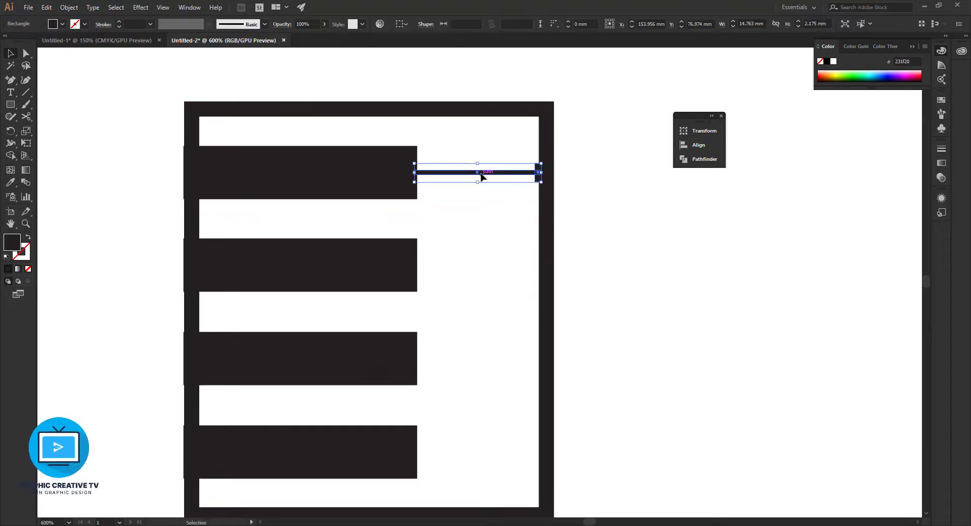
{"action": "left_click_drag", "start_coordinate": [481, 177], "coordinate": [483, 275]}
{"action": "left_click", "coordinate": [497, 173], "text": "shift"}
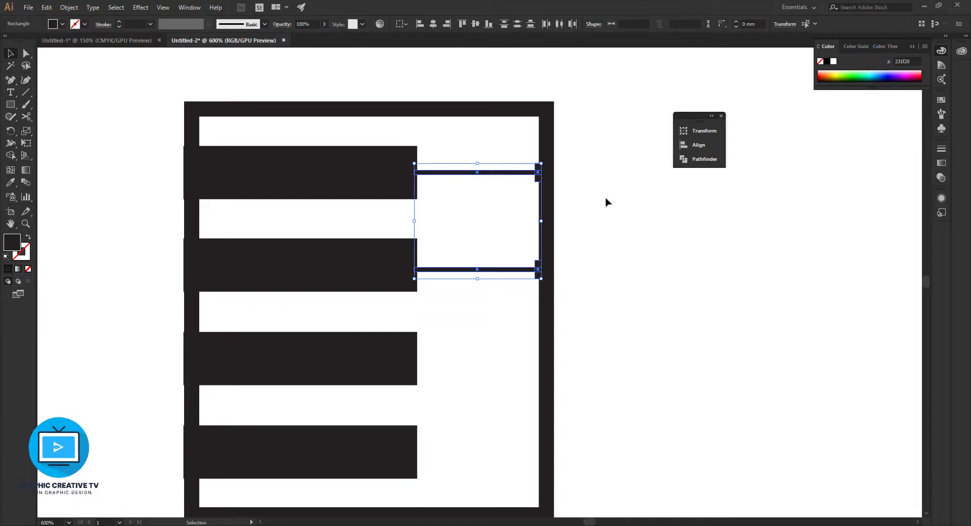
{"action": "key", "text": "ctrl+d"}
{"action": "scroll", "coordinate": [607, 203], "scroll_direction": "down", "scroll_amount": 1}
{"action": "key", "text": "ctrl+d"}
{"action": "key", "text": "ctrl+shift+a"}
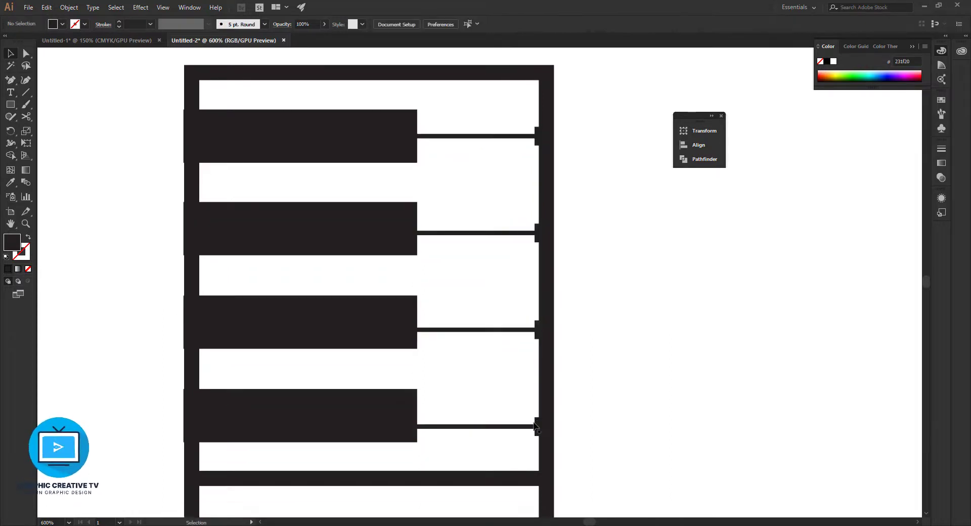
- Align the vertical centres of the bottom black bar and its thin line with the end rectangle
{"action": "left_click", "coordinate": [523, 428]}
{"action": "left_click", "coordinate": [537, 431], "text": "shift"}
{"action": "left_click", "coordinate": [392, 410], "text": "shift"}
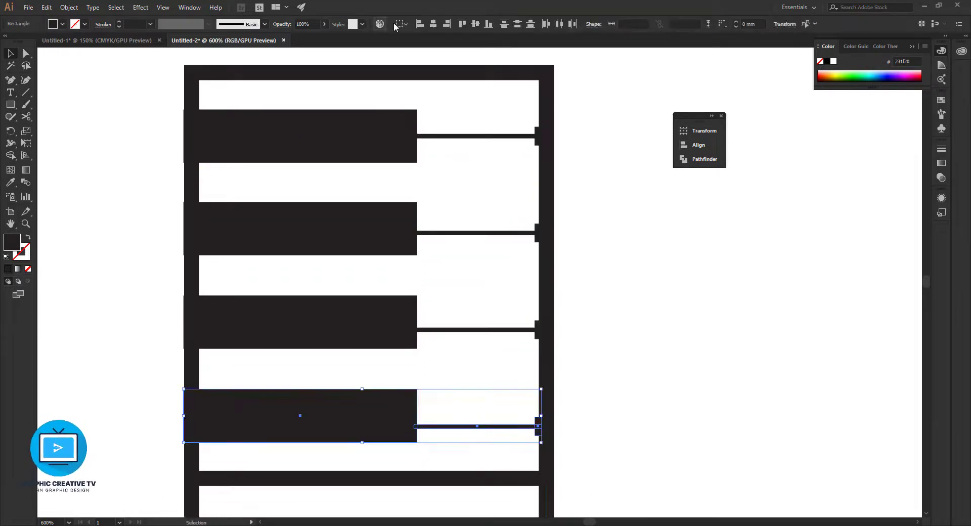
{"action": "left_click", "coordinate": [475, 24]}
- Align the vertical centres of the third black bar and its thin line with the end rectangle
{"action": "left_click", "coordinate": [494, 330]}
{"action": "left_click", "coordinate": [395, 321], "text": "shift"}
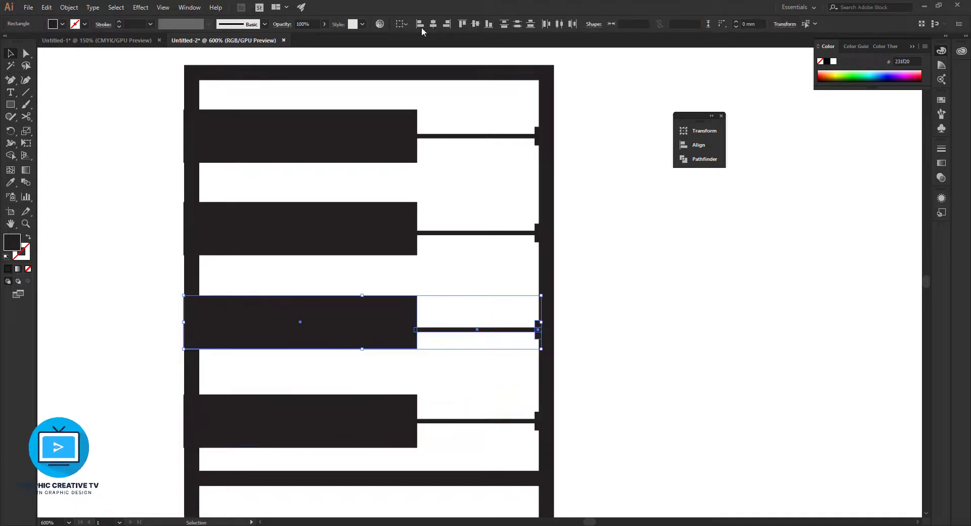
{"action": "left_click", "coordinate": [480, 22]}
{"action": "key", "text": "ctrl+z"}
{"action": "left_click", "coordinate": [616, 352]}
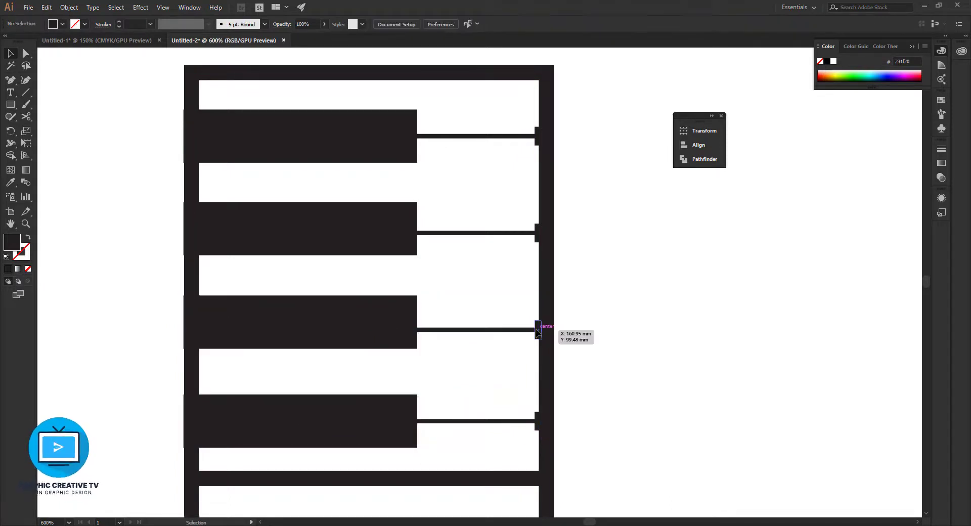
{"action": "left_click_drag", "start_coordinate": [538, 330], "coordinate": [726, 308]}
{"action": "key", "text": "Delete"}
{"action": "left_click", "coordinate": [488, 330]}
{"action": "left_click", "coordinate": [385, 324], "text": "shift"}
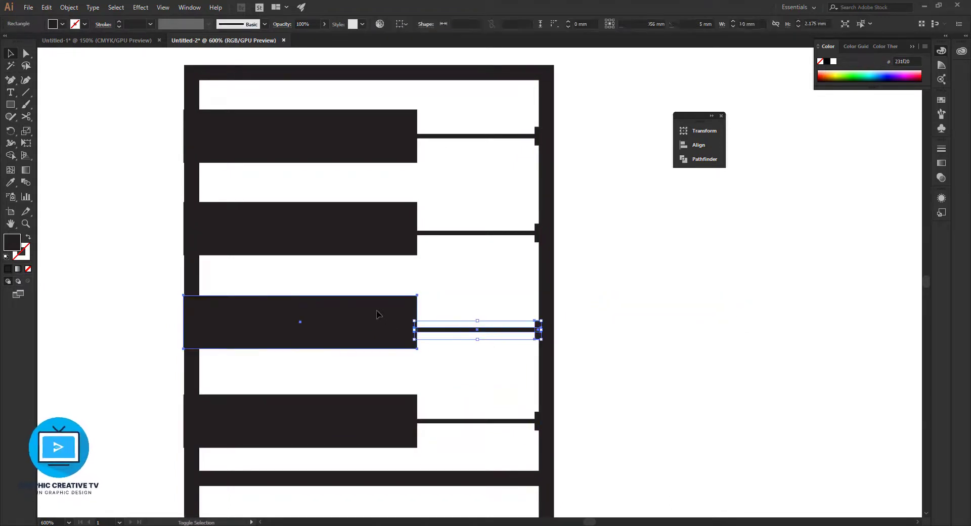
{"action": "left_click", "coordinate": [475, 24]}
{"action": "left_click", "coordinate": [631, 304]}
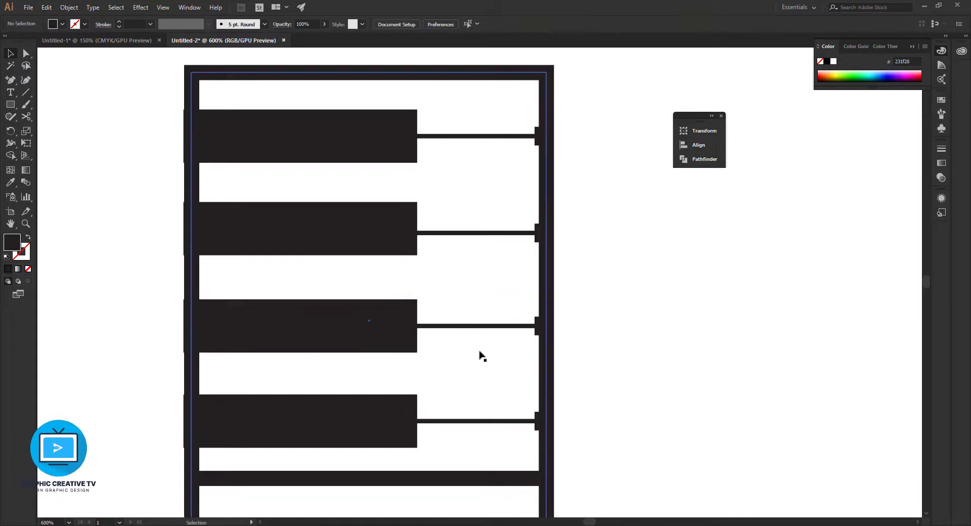
- Group the bottom black bar with its thin line and end rectangle
{"action": "left_click", "coordinate": [501, 327]}
{"action": "left_click", "coordinate": [479, 423], "text": "shift"}
{"action": "key", "text": "ctrl+shift+a"}
{"action": "left_click", "coordinate": [489, 422]}
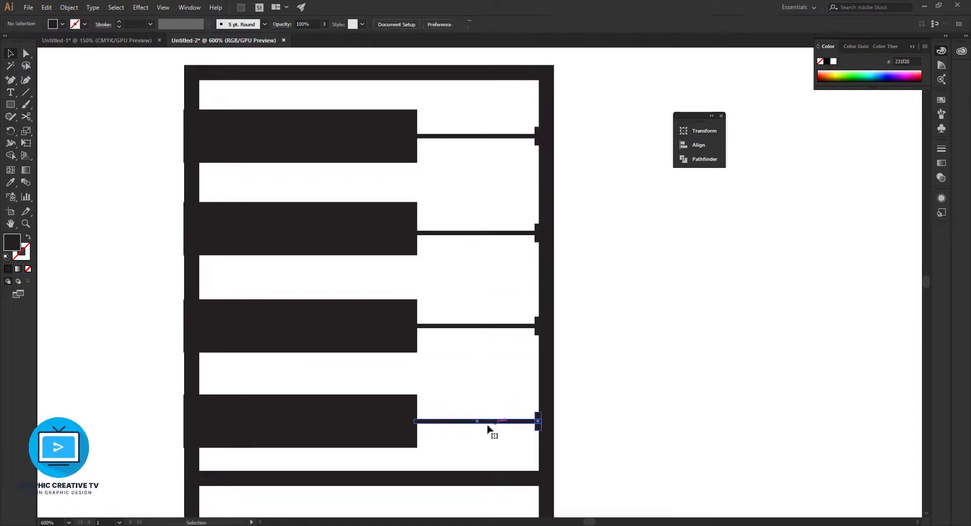
{"action": "left_click", "coordinate": [299, 420], "text": "shift"}
{"action": "key", "text": "ctrl+z"}
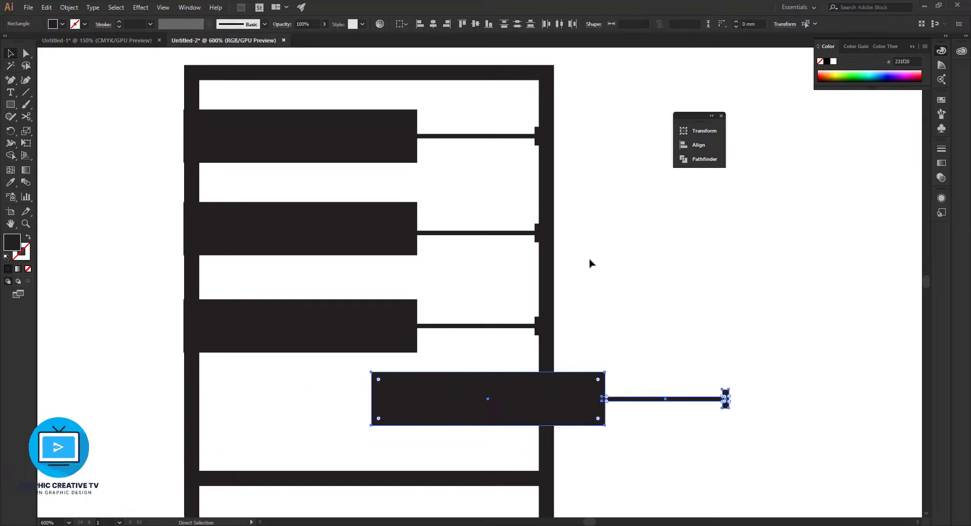
{"action": "key", "text": "ctrl+shift+z"}
{"action": "left_click", "coordinate": [589, 263]}
- Group the third black bar with its thin line and end rectangle
{"action": "left_click", "coordinate": [510, 326]}
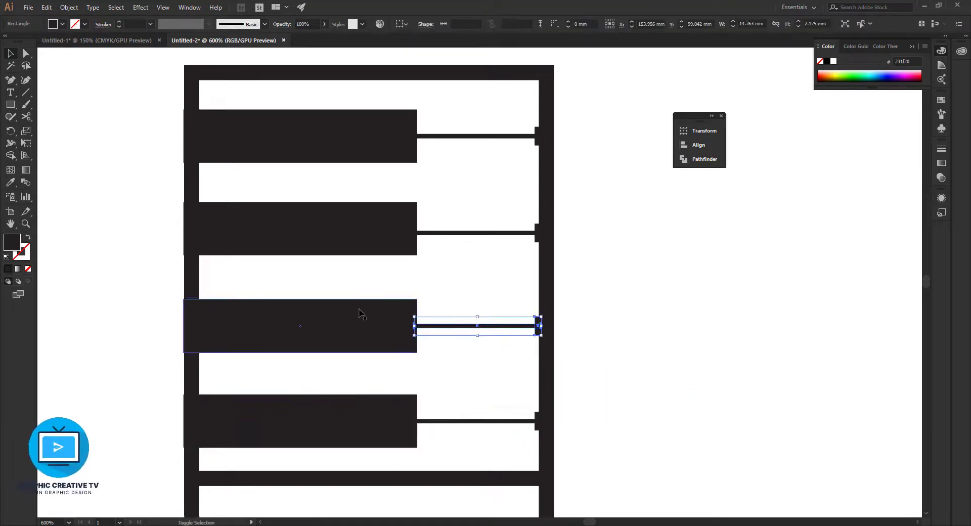
{"action": "left_click", "coordinate": [359, 318], "text": "shift"}
{"action": "key", "text": "ctrl+g"}
{"action": "left_click", "coordinate": [590, 293]}
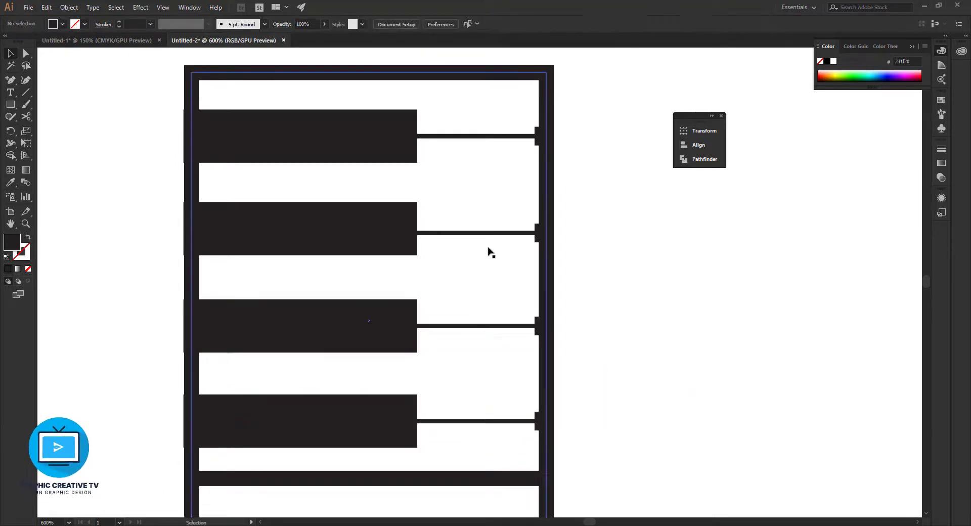
- Align the vertical centres of the second black bar and its thin line with the end rectangle
{"action": "left_click", "coordinate": [473, 233]}
{"action": "left_click", "coordinate": [385, 217], "text": "shift"}
{"action": "left_click", "coordinate": [476, 23]}
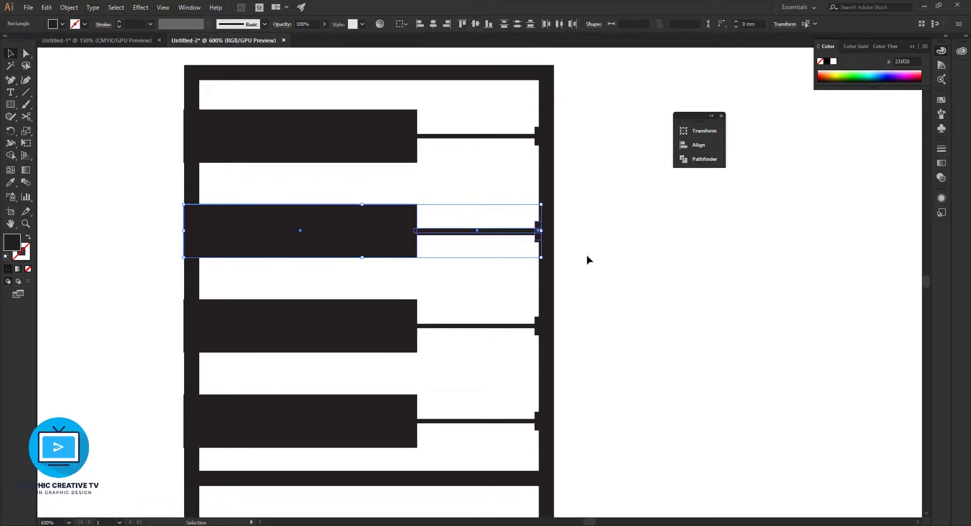
{"action": "left_click", "coordinate": [587, 257]}
{"action": "left_click_drag", "start_coordinate": [538, 233], "coordinate": [711, 246]}
{"action": "key", "text": "ctrl+z"}
{"action": "mouse_move", "coordinate": [538, 233]}
{"action": "left_mouse_down"}
{"action": "mouse_move", "coordinate": [730, 274]}
{"action": "mouse_move", "coordinate": [537, 235]}
{"action": "left_mouse_up"}
{"action": "left_click", "coordinate": [390, 244], "text": "shift"}
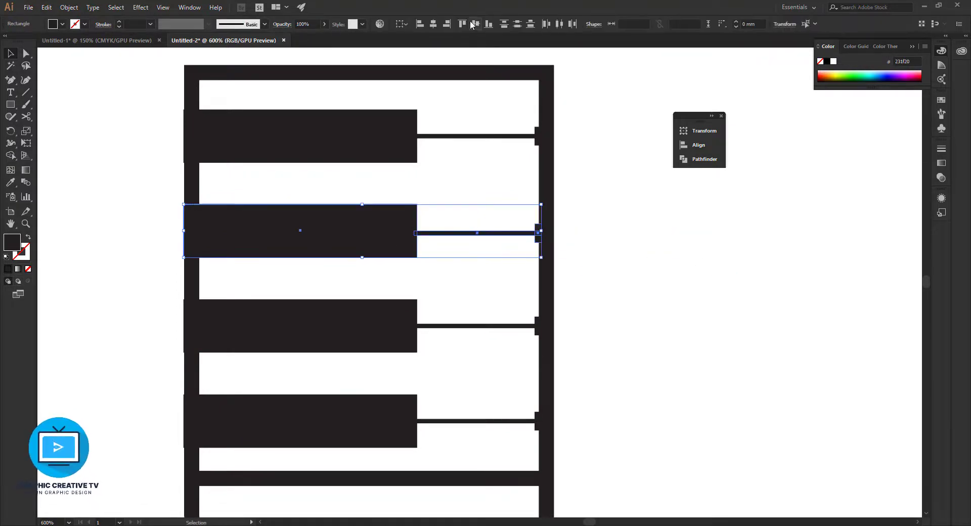
{"action": "left_click", "coordinate": [475, 24]}
{"action": "left_click", "coordinate": [512, 218]}
- Group the second black bar with its thin line and end rectangle
{"action": "left_click", "coordinate": [537, 232]}
{"action": "left_click", "coordinate": [477, 233], "text": "shift"}
{"action": "left_click", "coordinate": [404, 244], "text": "shift"}
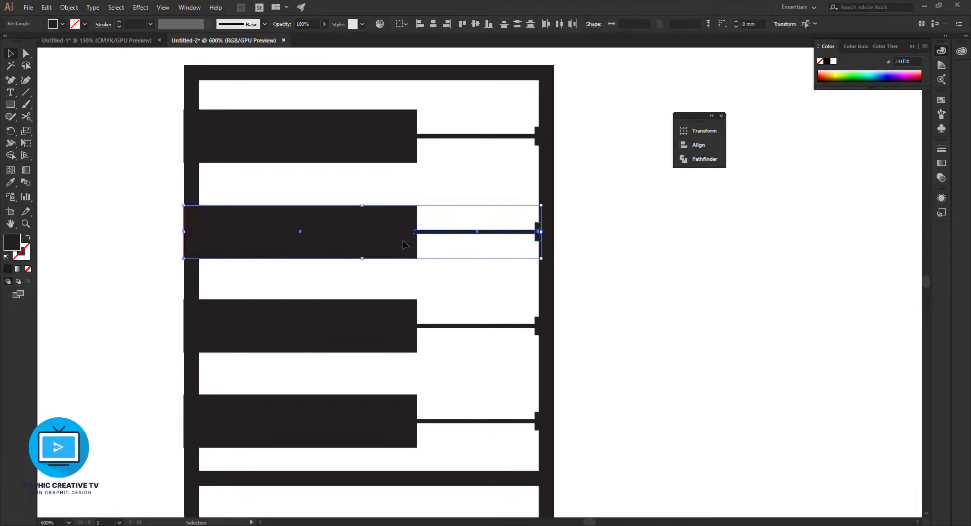
{"action": "key", "text": "ctrl+g"}
- Group the top black bar with its thin line and end rectangle
{"action": "left_click", "coordinate": [479, 150]}
{"action": "left_click", "coordinate": [537, 133]}
{"action": "left_click", "coordinate": [477, 136], "text": "shift"}
{"action": "left_click", "coordinate": [404, 146], "text": "shift"}
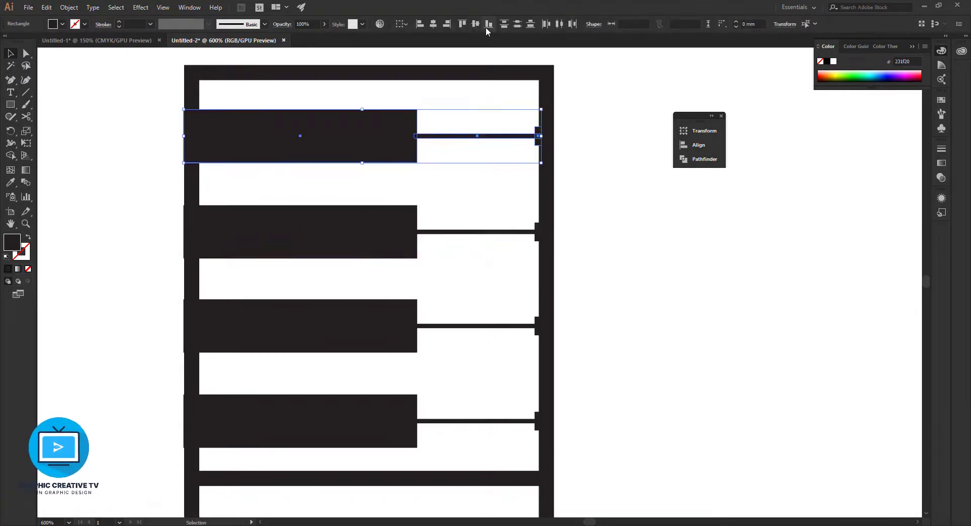
{"action": "left_click", "coordinate": [631, 215]}
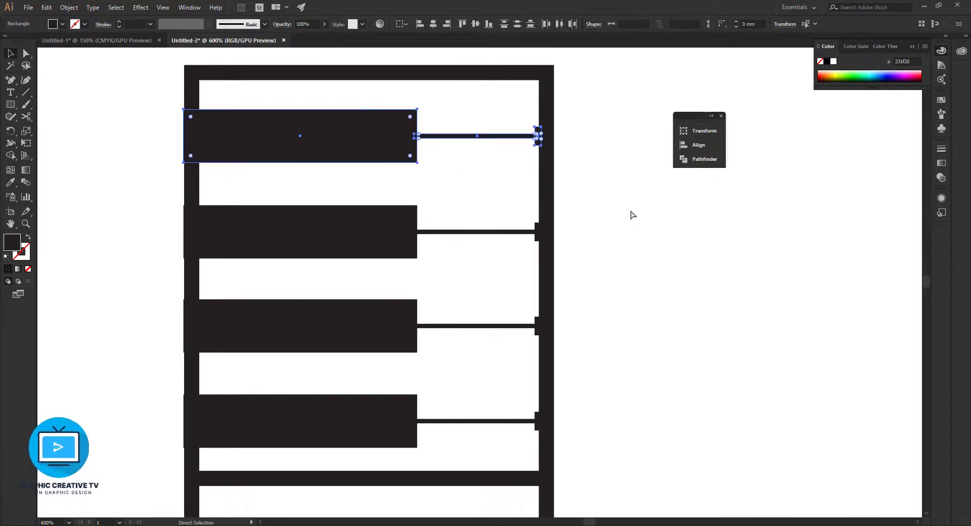
- Distribute the four bar groups evenly along the vertical direction
{"action": "left_click", "coordinate": [360, 151]}
{"action": "left_click", "coordinate": [375, 237], "text": "shift"}
{"action": "left_click", "coordinate": [368, 328], "text": "shift"}
{"action": "left_click", "coordinate": [370, 416], "text": "shift"}
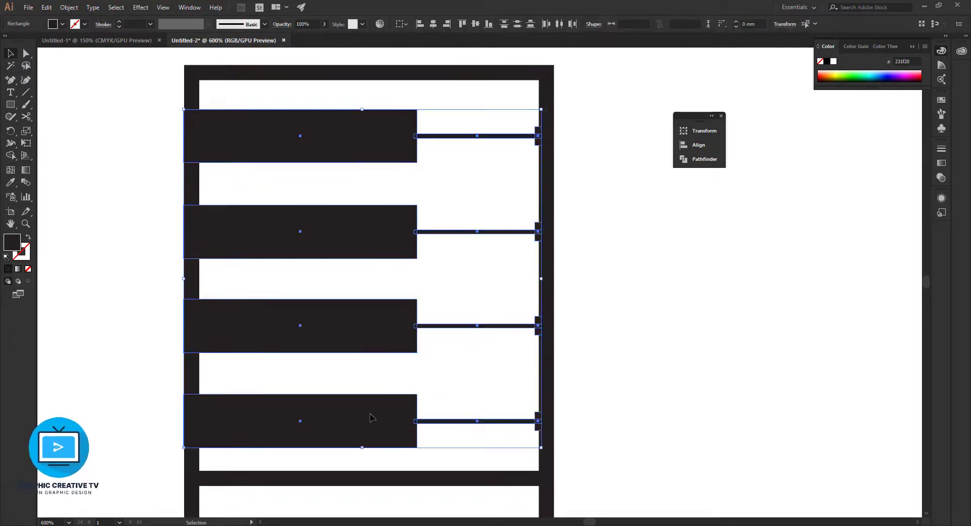
{"action": "left_click", "coordinate": [559, 219]}
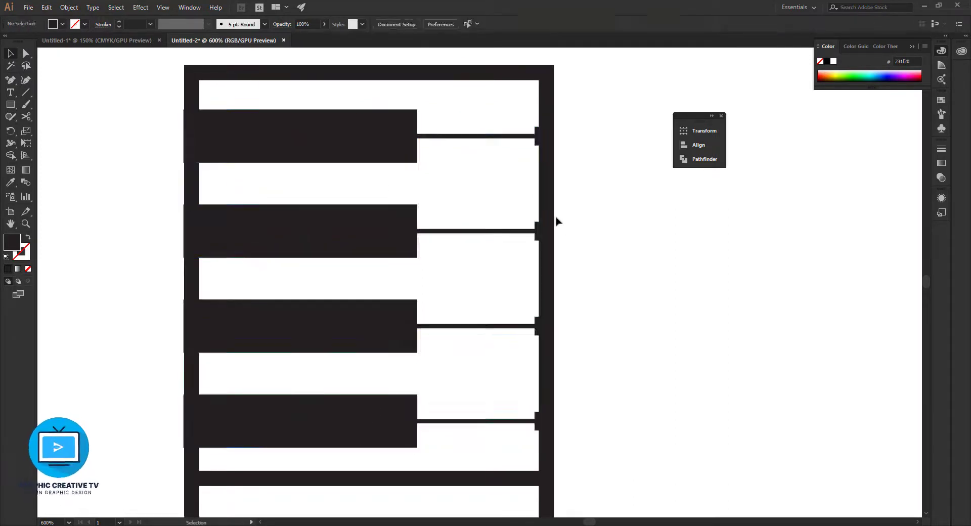
- Isolate the nested group beside the third bar, copy only its thin line, and leave isolation mode
{"action": "scroll", "coordinate": [558, 221], "scroll_direction": "down", "scroll_amount": 5}
{"action": "left_click", "coordinate": [446, 288]}
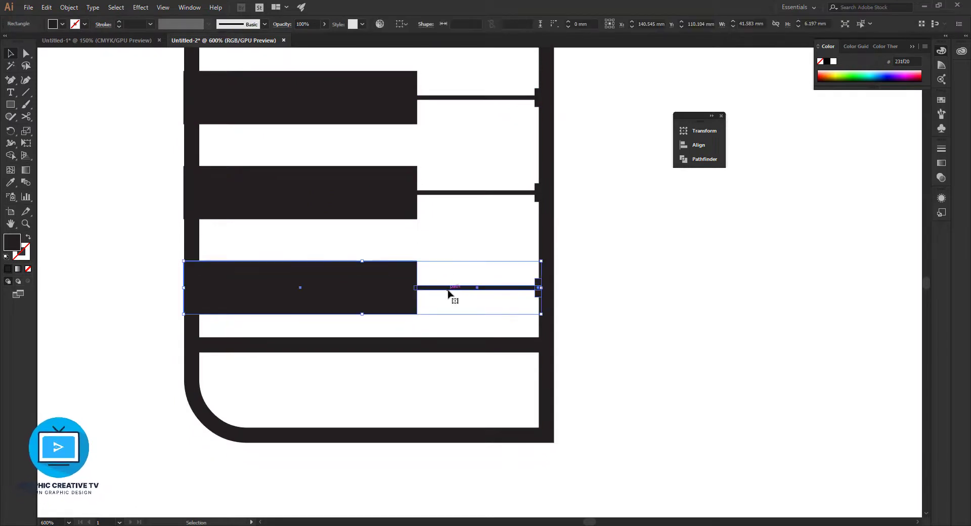
{"action": "double_click", "coordinate": [496, 197]}
{"action": "left_click", "coordinate": [497, 197]}
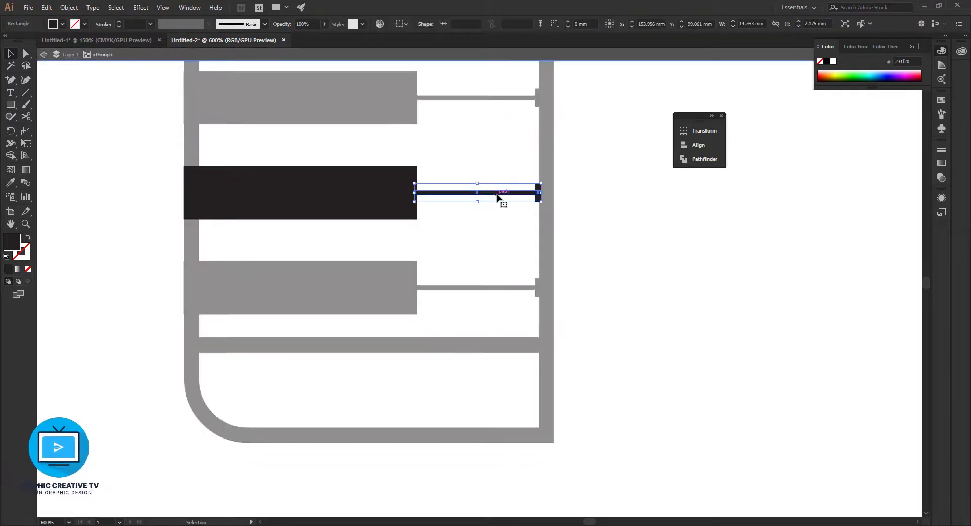
{"action": "double_click", "coordinate": [497, 197]}
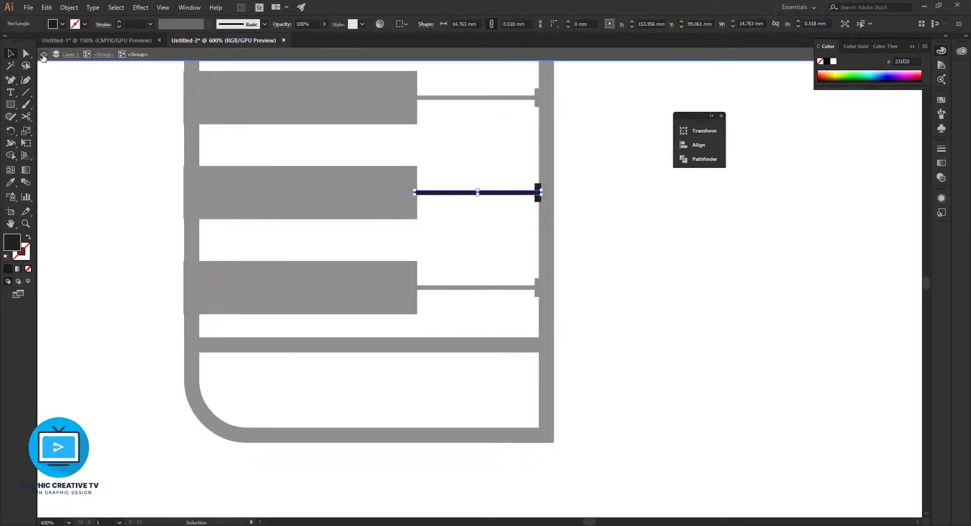
{"action": "left_click", "coordinate": [44, 54]}
- Try nudging all four bar groups to the right inside the frame
{"action": "scroll", "coordinate": [340, 173], "scroll_direction": "up", "scroll_amount": 2}
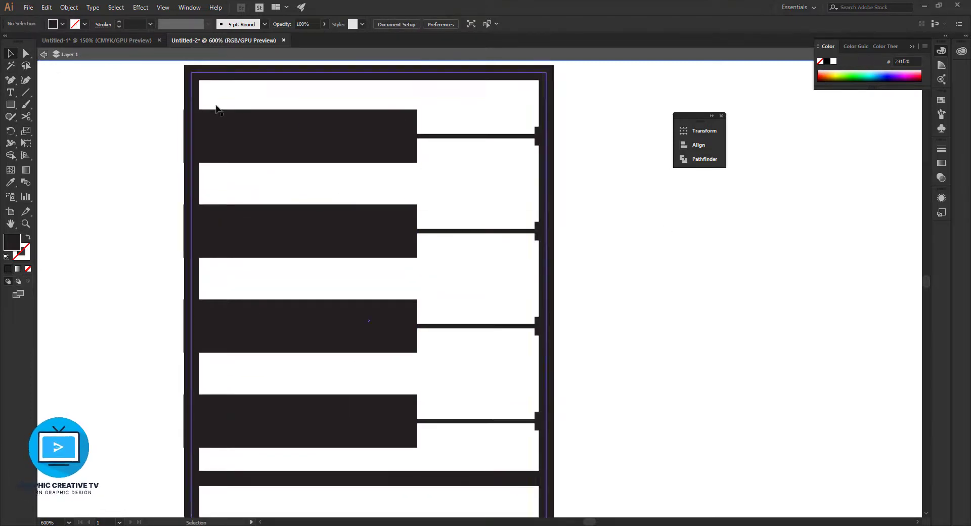
{"action": "left_click", "coordinate": [218, 112]}
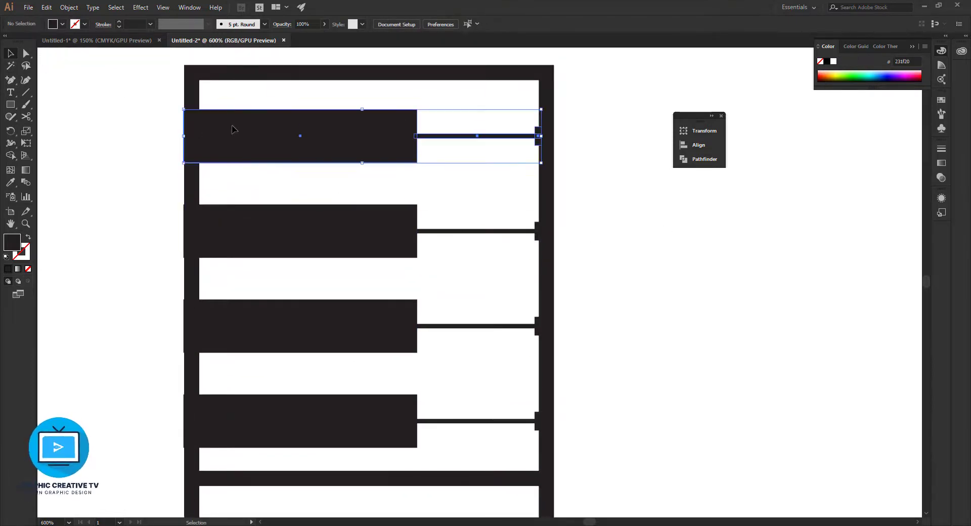
{"action": "scroll", "coordinate": [278, 152], "scroll_direction": "down", "scroll_amount": 2}
{"action": "left_click", "coordinate": [284, 182], "text": "shift"}
{"action": "left_click", "coordinate": [310, 277], "text": "shift"}
{"action": "left_click", "coordinate": [313, 372], "text": "shift"}
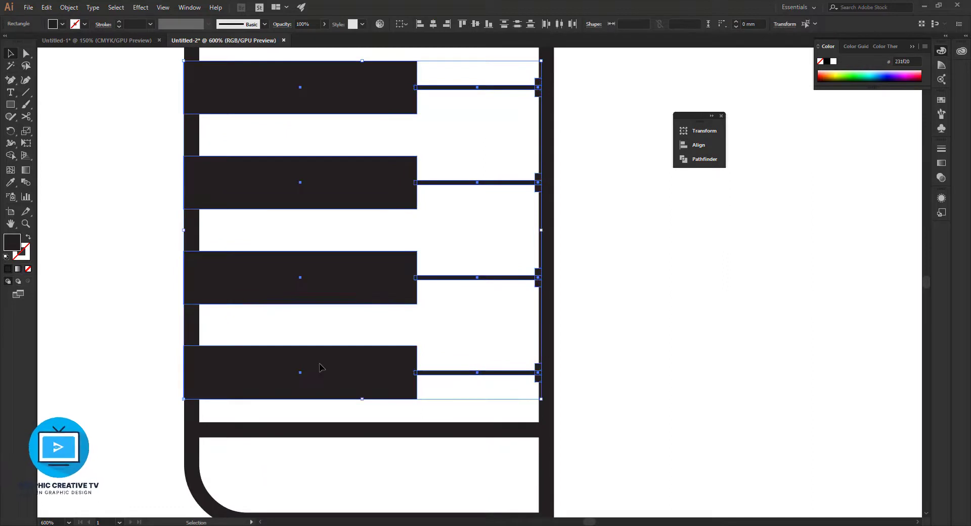
{"action": "key", "text": "Right"}
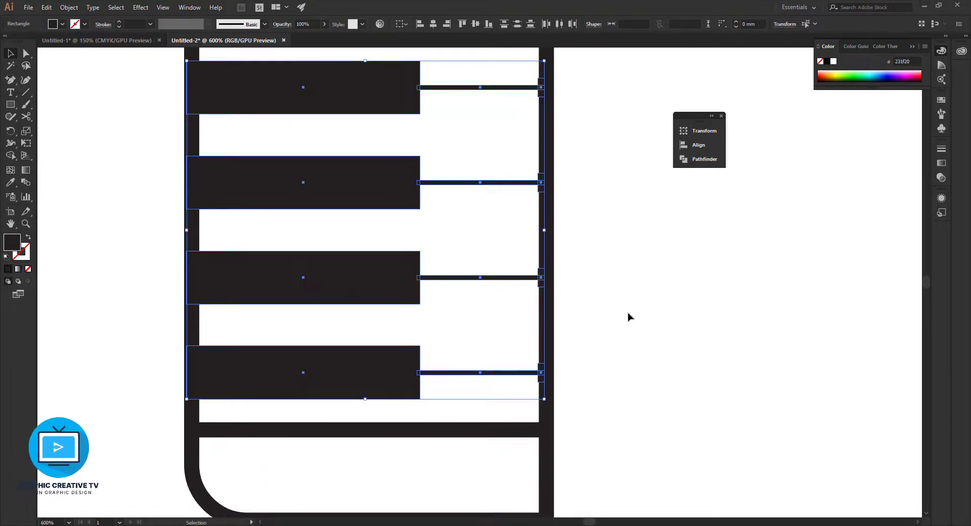
{"action": "key", "text": "Left"}
{"action": "left_click", "coordinate": [629, 318]}
- Ungroup the four black bars from their thin lines and end rectangles
{"action": "left_click", "coordinate": [238, 386]}
{"action": "left_click", "coordinate": [241, 296], "text": "shift"}
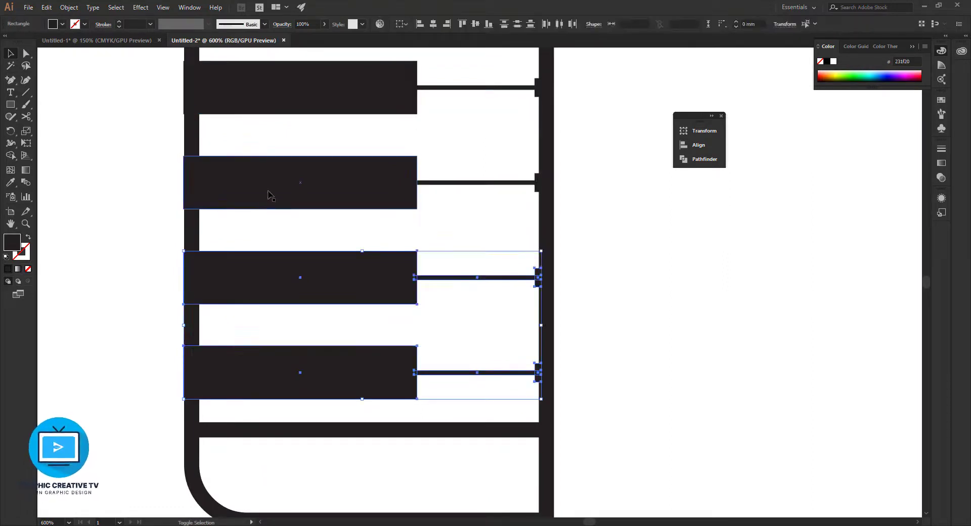
{"action": "left_click", "coordinate": [269, 191], "text": "shift"}
{"action": "left_click", "coordinate": [284, 94], "text": "shift"}
{"action": "right_click", "coordinate": [284, 93]}
{"action": "left_click", "coordinate": [305, 167]}
{"action": "left_click", "coordinate": [648, 201]}
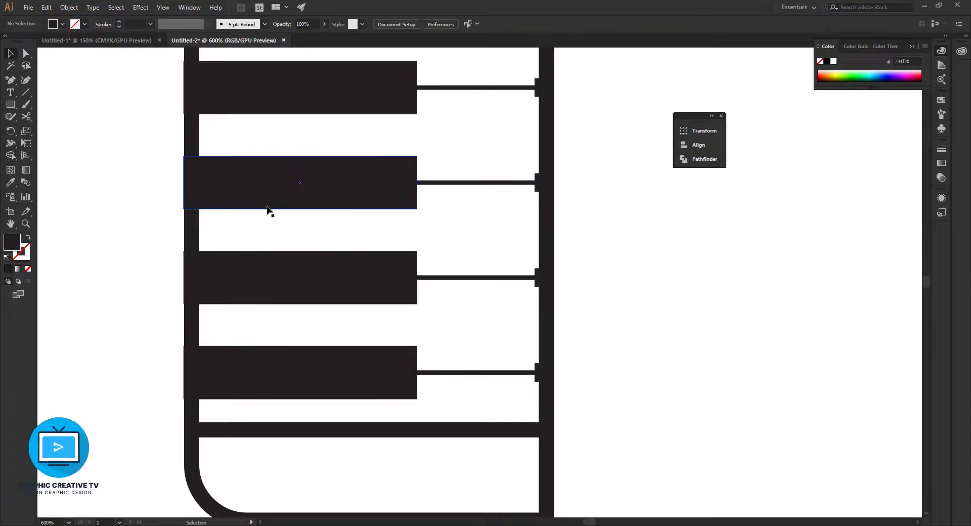
- Shorten the four black bars together from their left ends so they no longer protrude past the frame's left side
{"action": "left_click", "coordinate": [267, 206]}
{"action": "left_click", "coordinate": [275, 287], "text": "shift"}
{"action": "left_click", "coordinate": [276, 357], "text": "shift"}
{"action": "left_click", "coordinate": [281, 96], "text": "shift"}
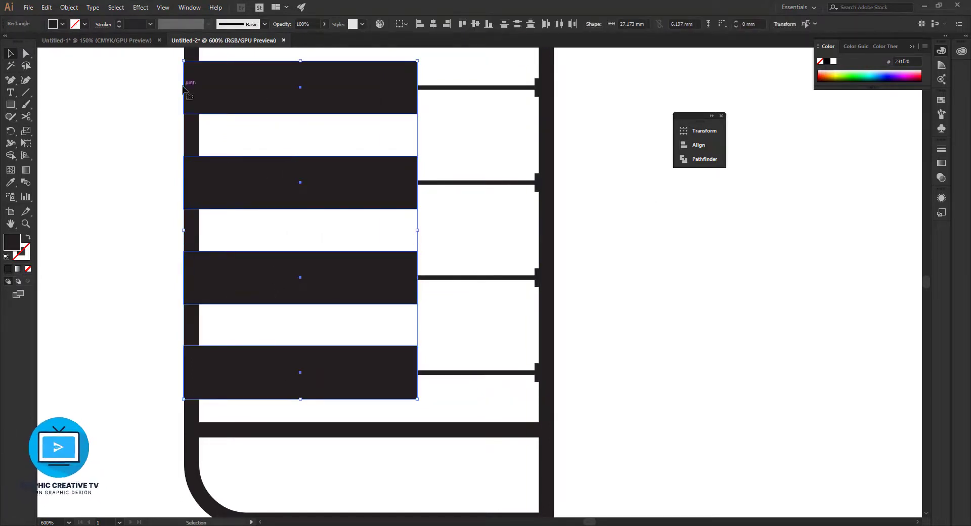
{"action": "left_click_drag", "start_coordinate": [185, 234], "coordinate": [190, 234]}
{"action": "left_click", "coordinate": [121, 202]}
- Paste the copied thin line and place it in the frame's lowest compartment, starting at the left side
{"action": "scroll", "coordinate": [210, 228], "scroll_direction": "down", "scroll_amount": 4}
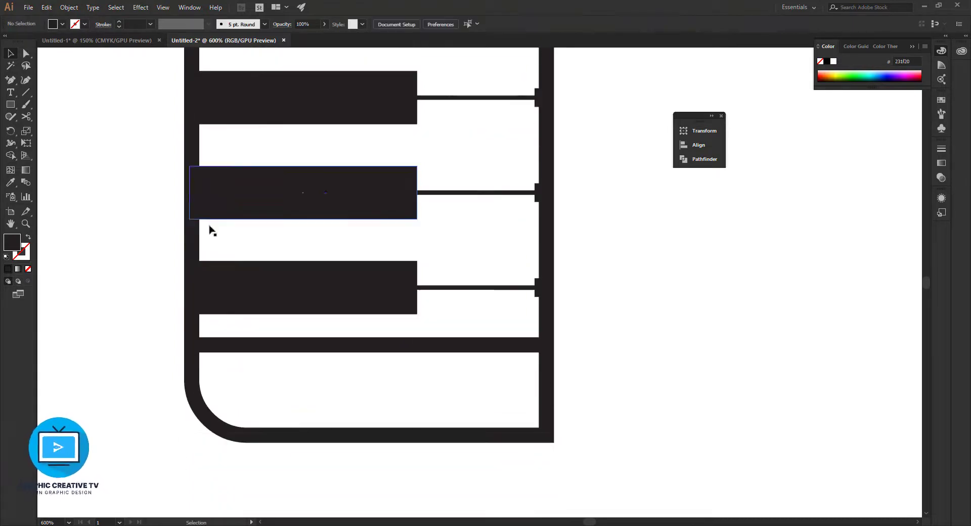
{"action": "key", "text": "ctrl+v"}
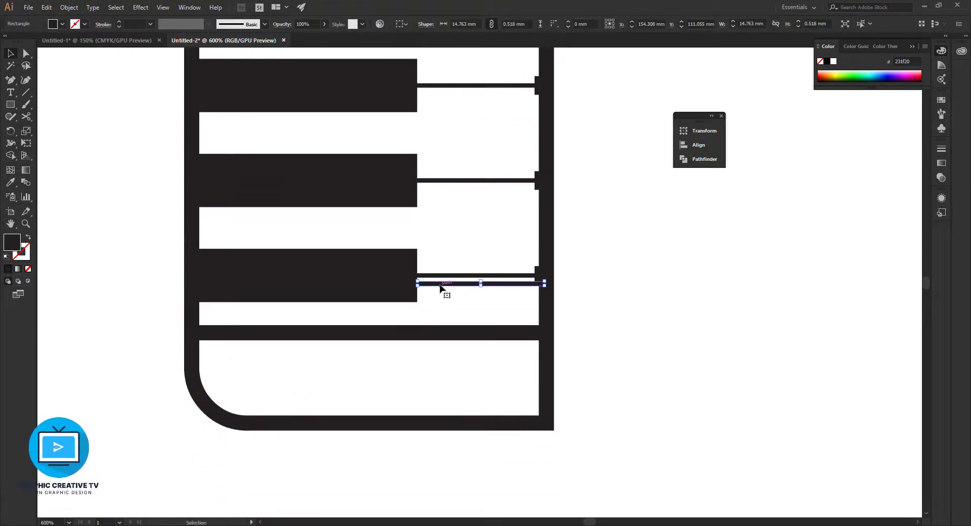
{"action": "left_click_drag", "start_coordinate": [441, 284], "coordinate": [218, 361]}
- Stretch only the right end of the pasted line to about 38.5 mm long, stopping just short of the frame's right side
{"action": "key", "text": "a"}
{"action": "left_click_drag", "start_coordinate": [324, 353], "coordinate": [542, 363]}
{"action": "key", "text": "ctrl+z"}
{"action": "left_click", "coordinate": [322, 359]}
{"action": "left_click", "coordinate": [323, 362], "text": "shift"}
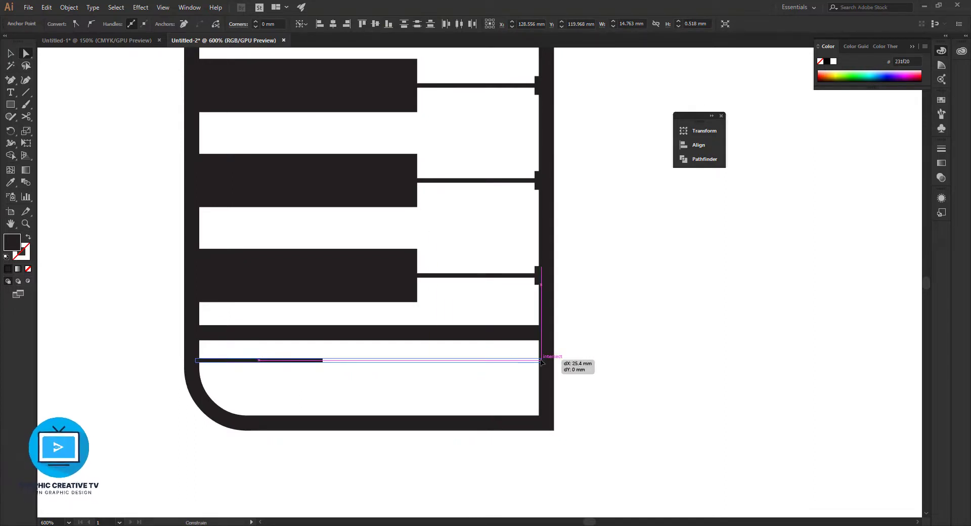
{"action": "left_click_drag", "start_coordinate": [541, 362], "coordinate": [526, 362]}
{"action": "left_click", "coordinate": [11, 54]}
- Duplicate the long thin line straight below itself, closer to the frame's bottom edge
{"action": "left_click", "coordinate": [275, 317]}
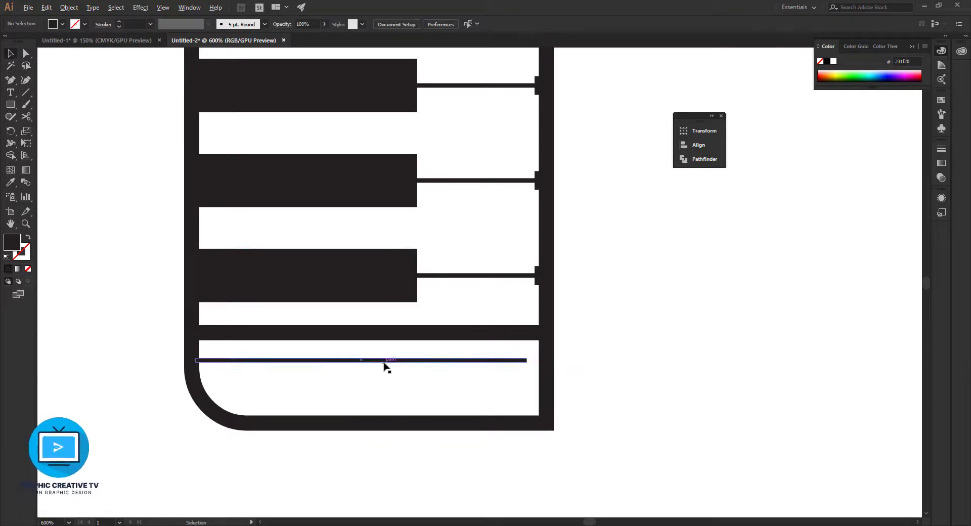
{"action": "left_click_drag", "start_coordinate": [384, 362], "coordinate": [387, 392]}
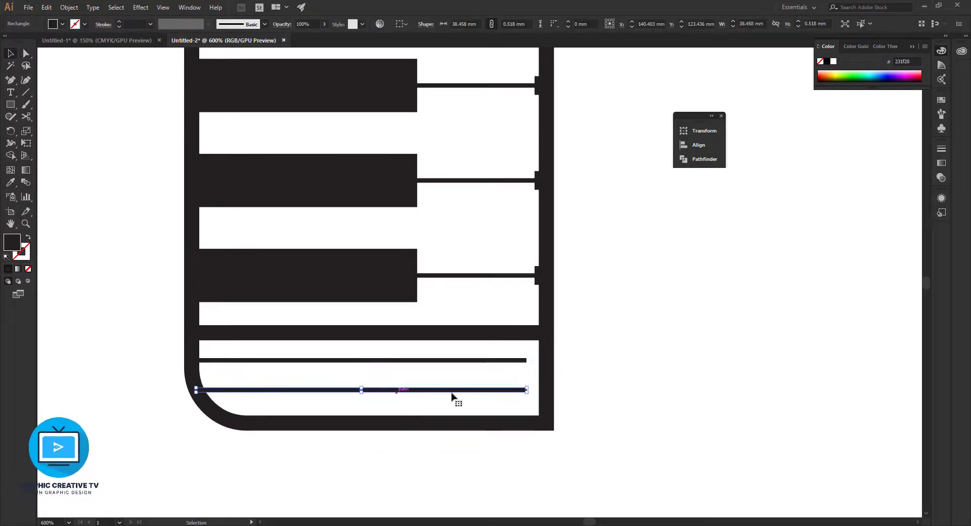
{"action": "left_click", "coordinate": [510, 407]}
- Cut the frame's right side just below the lower divider and at its lower corner with Scissors, and delete the piece between
{"action": "left_click", "coordinate": [549, 406]}
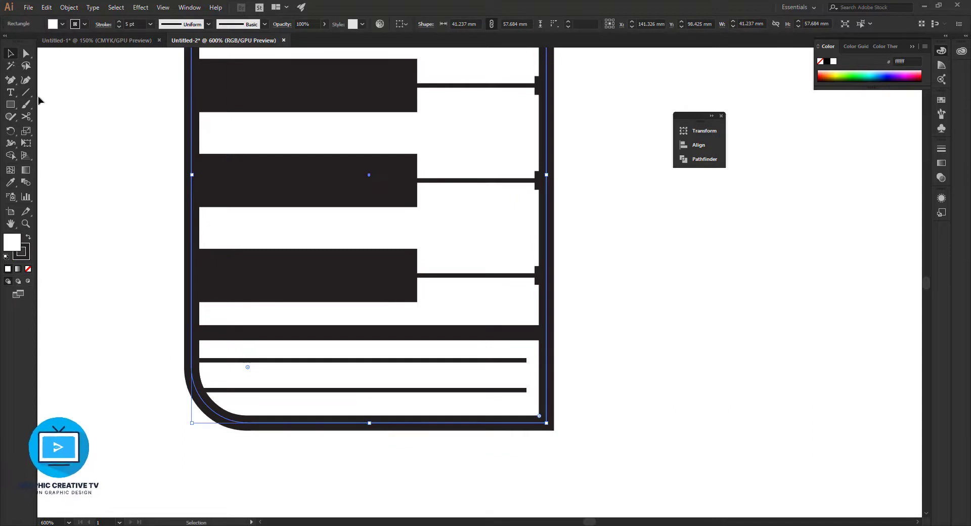
{"action": "left_click", "coordinate": [26, 118]}
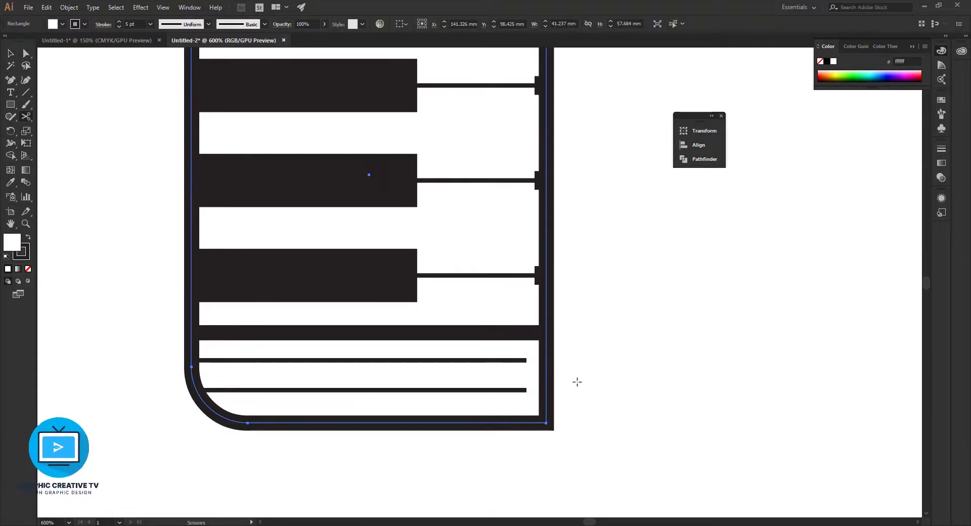
{"action": "left_click", "coordinate": [546, 338]}
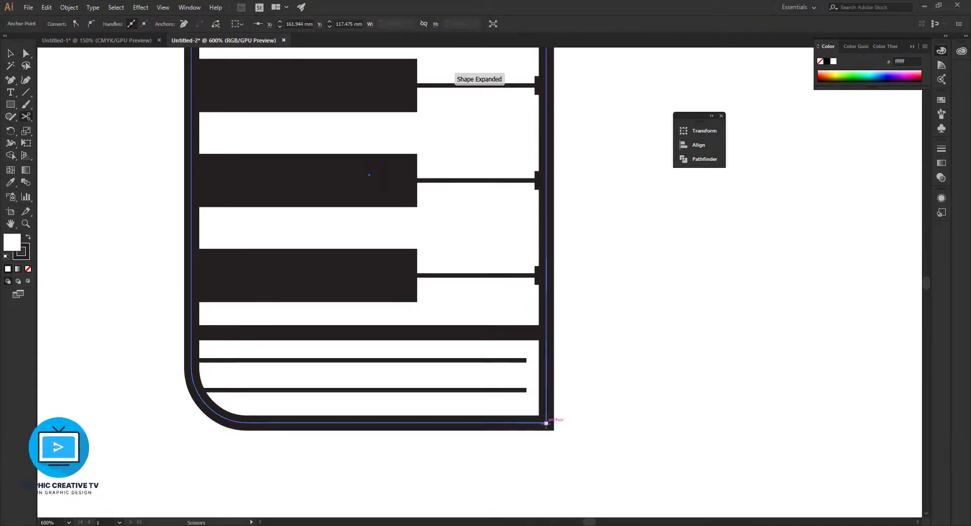
{"action": "left_click", "coordinate": [11, 53]}
{"action": "left_click", "coordinate": [548, 377]}
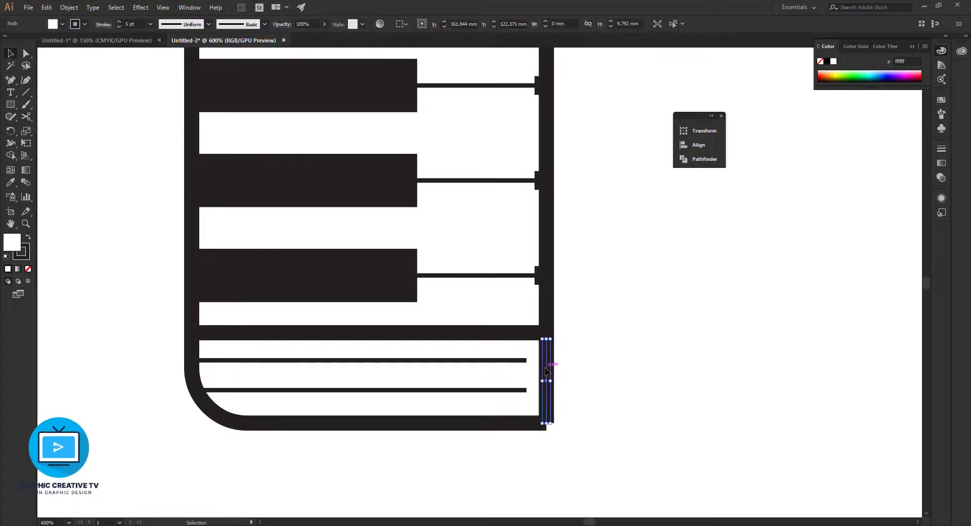
{"action": "key", "text": "Delete"}
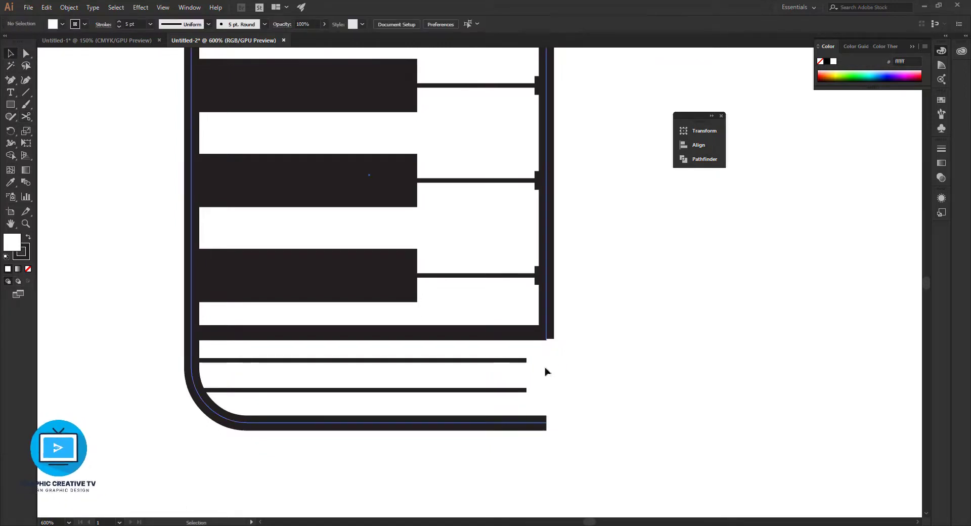
- Shift the lower horizontal divider vertically so its bottom edge is flush with the cut end of the frame's right side
{"action": "left_click", "coordinate": [542, 340]}
{"action": "left_click", "coordinate": [515, 332]}
{"action": "key", "text": "Up"}
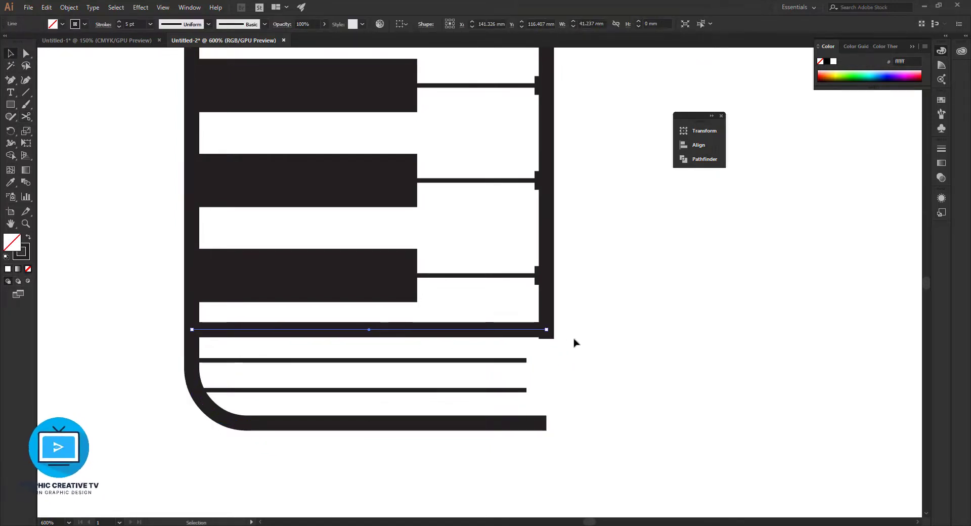
{"action": "left_click", "coordinate": [444, 122], "text": "shift"}
{"action": "key", "text": "ctrl+plus"}
{"action": "key", "text": "ctrl+plus"}
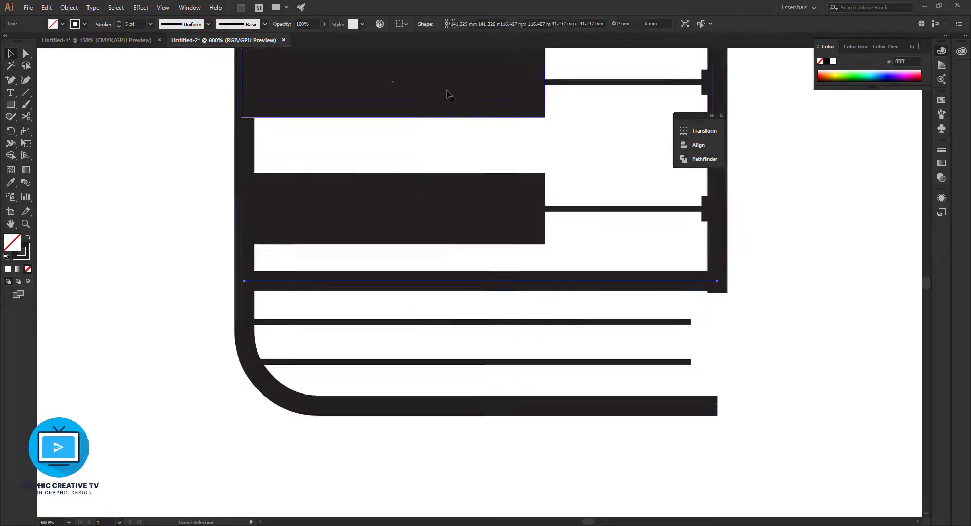
{"action": "left_click_drag", "start_coordinate": [642, 267], "coordinate": [460, 244]}
{"action": "key", "text": "ctrl+shift+a"}
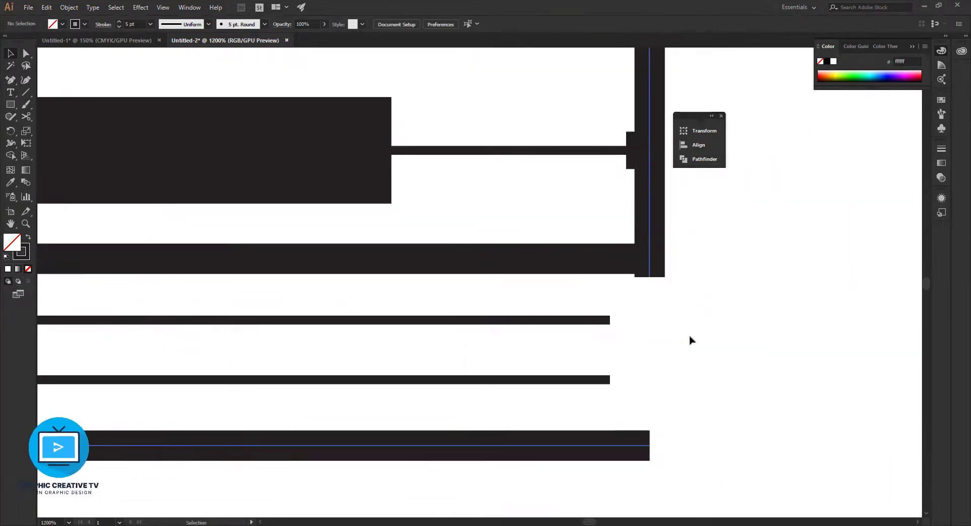
{"action": "left_click_drag", "start_coordinate": [649, 277], "coordinate": [649, 285]}
{"action": "key", "text": "ctrl+z"}
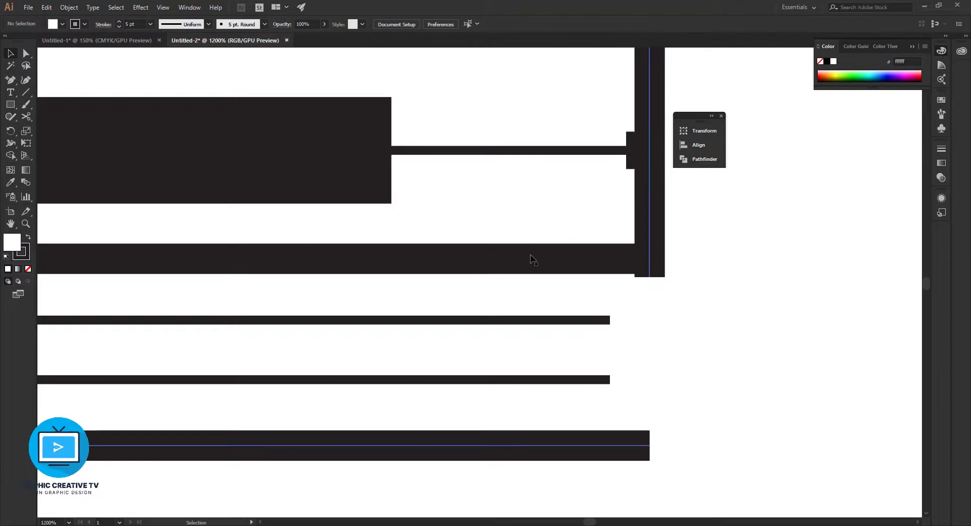
{"action": "left_click", "coordinate": [533, 259]}
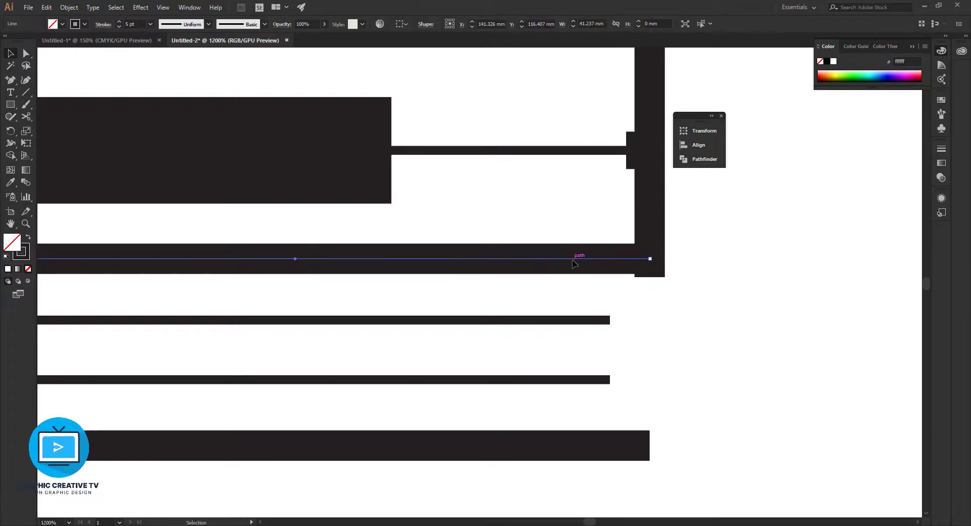
{"action": "left_click_drag", "start_coordinate": [575, 263], "coordinate": [597, 268]}
{"action": "left_click", "coordinate": [772, 312]}
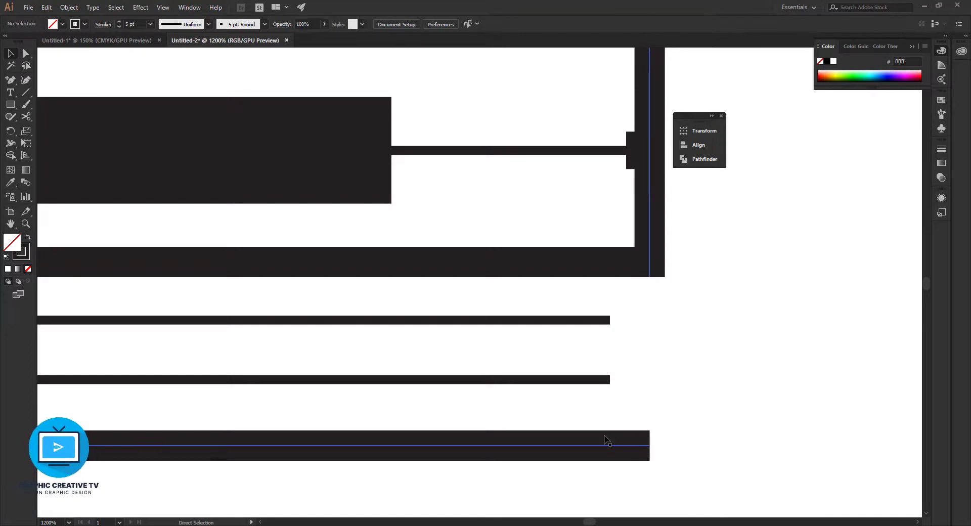
- Show the rulers and place a vertical guide along the outer edge of the frame's right side
{"action": "key", "text": "ctrl+minus"}
{"action": "key", "text": "ctrl+minus"}
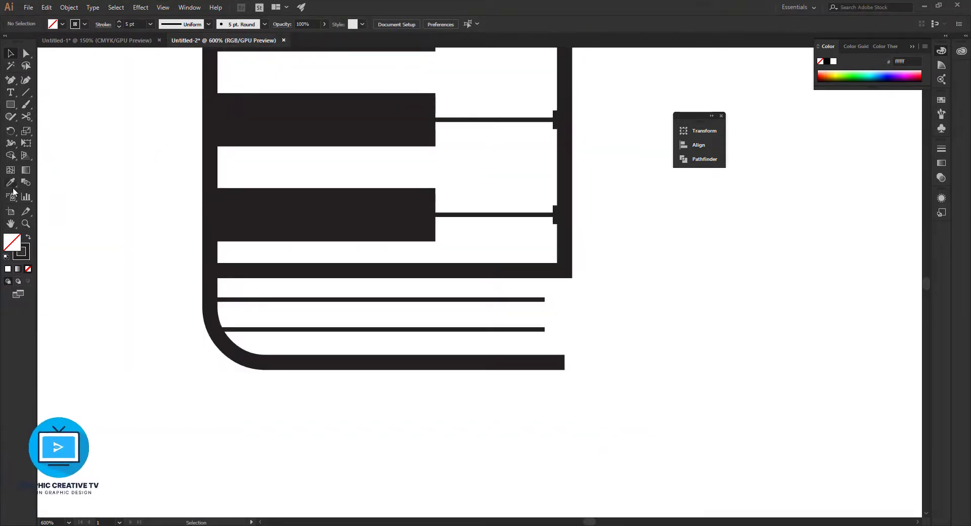
{"action": "key", "text": "ctrl+r"}
{"action": "left_click_drag", "start_coordinate": [44, 220], "coordinate": [572, 185]}
- Extend the open end of the frame's bottom edge to the vertical guide
{"action": "left_click", "coordinate": [542, 365]}
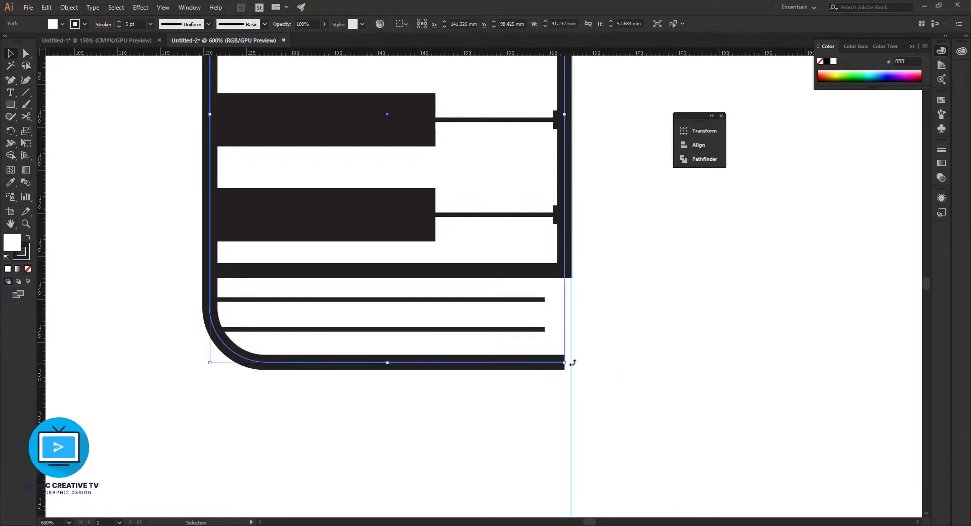
{"action": "left_click", "coordinate": [24, 52]}
{"action": "left_click_drag", "start_coordinate": [565, 363], "coordinate": [573, 366]}
{"action": "left_click", "coordinate": [605, 369]}
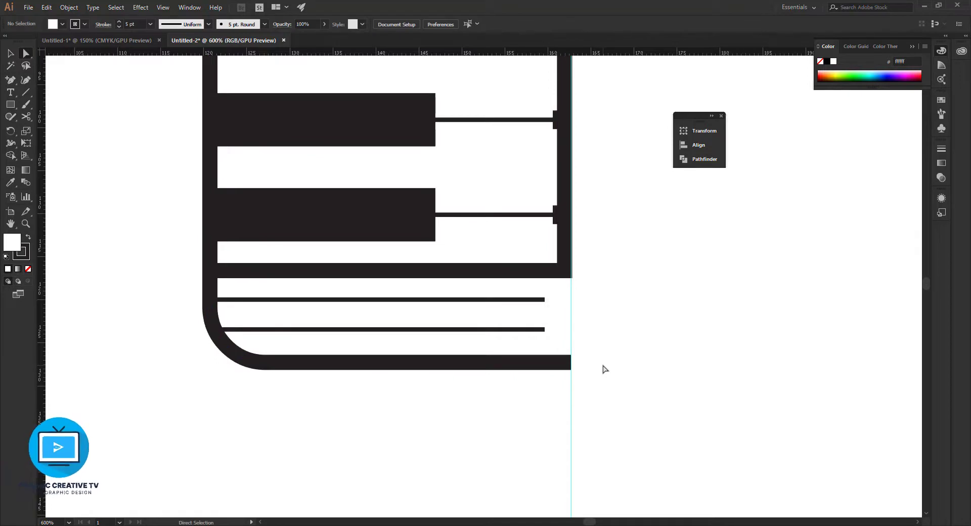
- Thicken each of the two long lines below the divider to about 1 mm
{"action": "scroll", "coordinate": [647, 299], "scroll_direction": "up", "scroll_amount": 2}
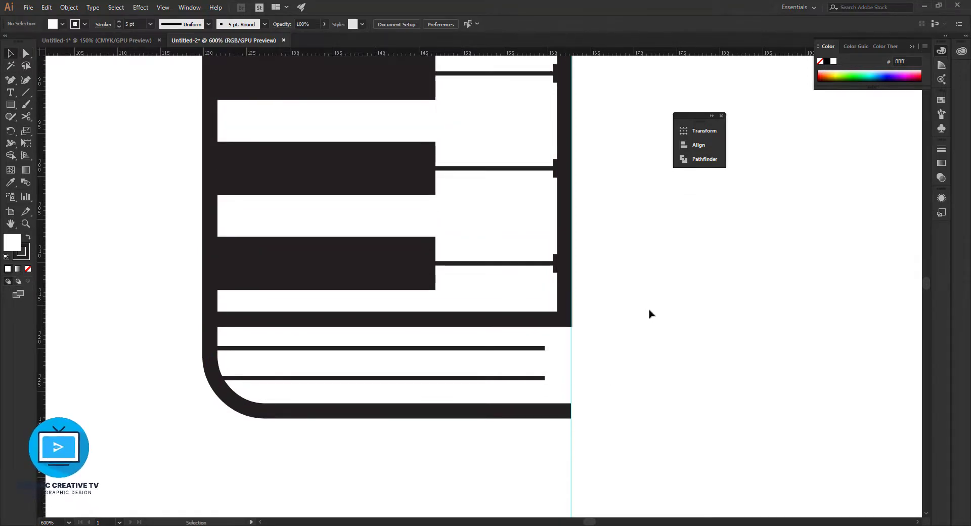
{"action": "left_click", "coordinate": [385, 378]}
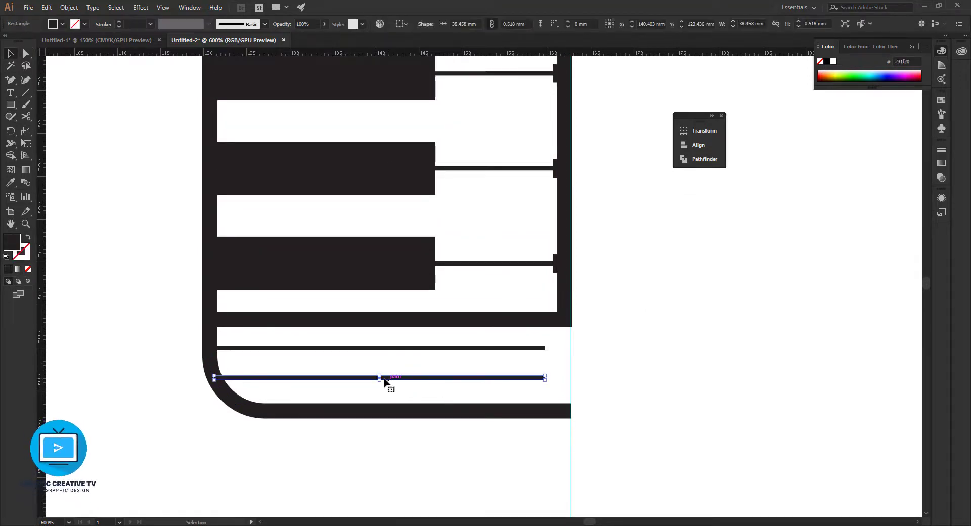
{"action": "left_click", "coordinate": [396, 347]}
{"action": "left_click_drag", "start_coordinate": [380, 347], "coordinate": [379, 342]}
{"action": "left_click", "coordinate": [696, 364]}
{"action": "left_click", "coordinate": [404, 379]}
{"action": "mouse_move", "coordinate": [404, 378]}
{"action": "left_mouse_down"}
{"action": "mouse_move", "coordinate": [404, 354]}
{"action": "mouse_move", "coordinate": [399, 381]}
{"action": "left_mouse_up"}
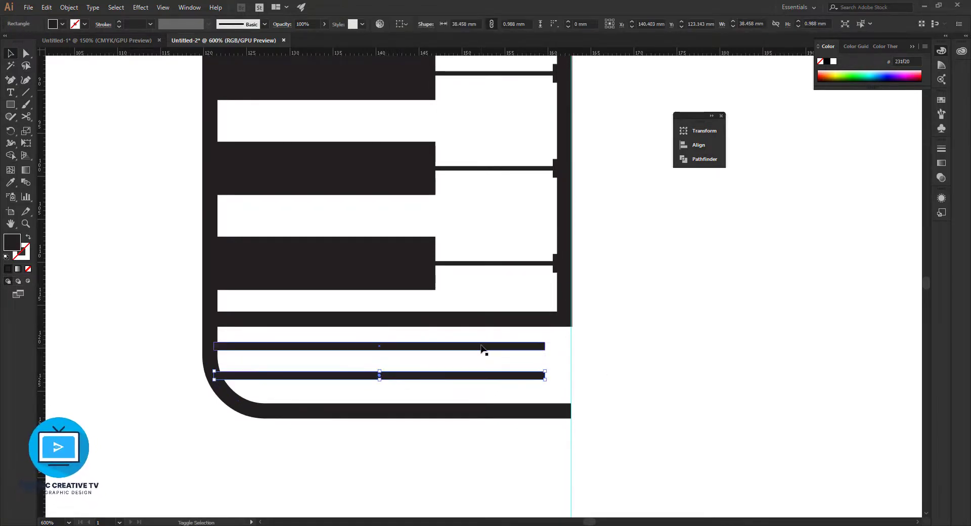
- Stretch both long lines together at their right ends to about 39.8 mm long and nudge them slightly down
{"action": "left_click", "coordinate": [481, 347], "text": "shift"}
{"action": "left_click_drag", "start_coordinate": [549, 359], "coordinate": [556, 360]}
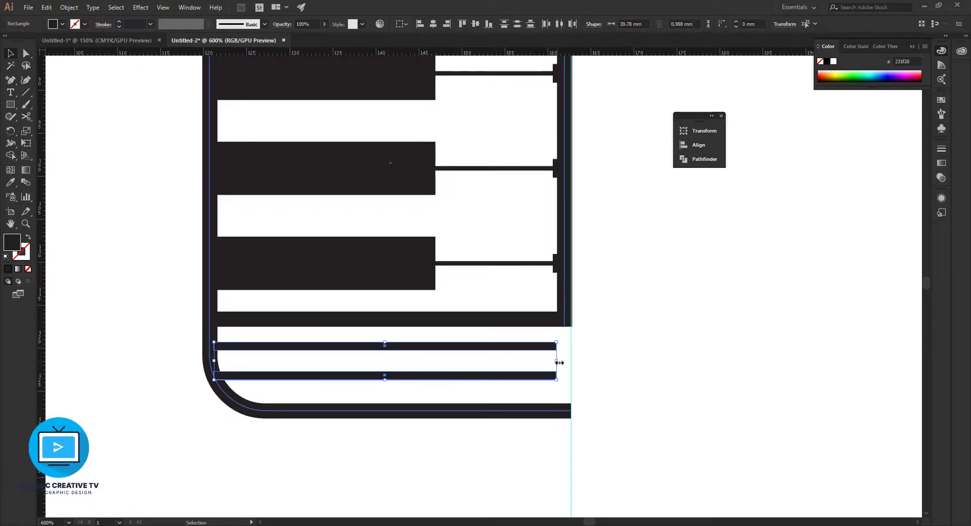
{"action": "left_click", "coordinate": [592, 388]}
{"action": "left_click", "coordinate": [409, 349]}
{"action": "left_click", "coordinate": [420, 378], "text": "shift"}
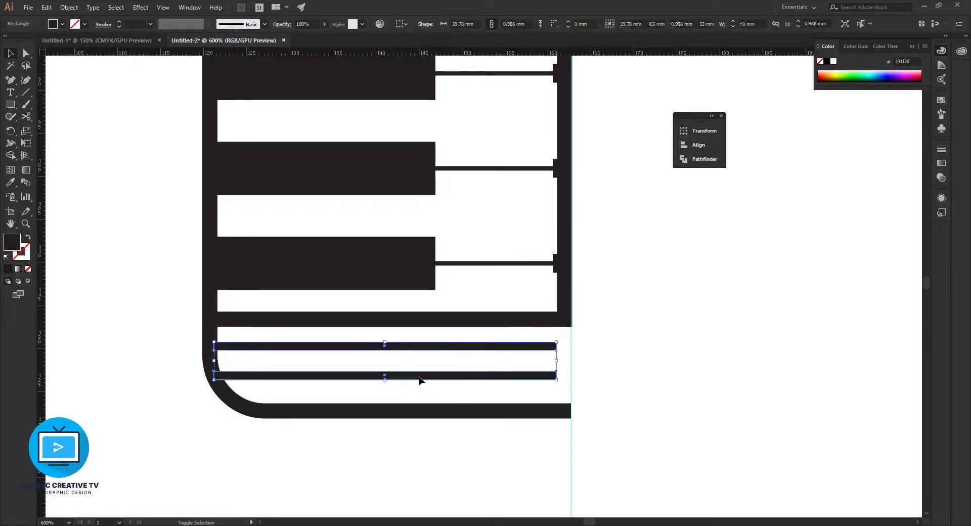
{"action": "key", "text": "Down"}
{"action": "left_click", "coordinate": [674, 317]}
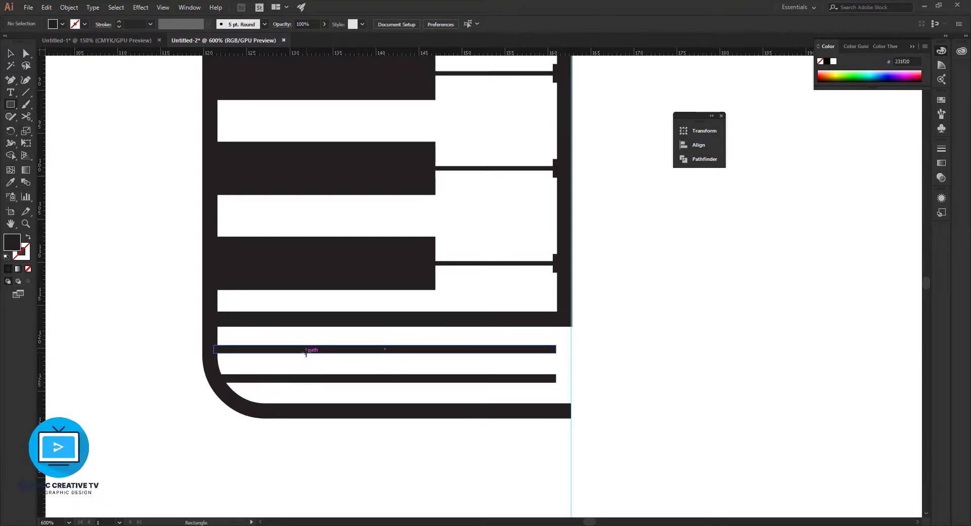
- Draw a black ribbon about 5.2 by 8.7 mm across the frame's bottom edge, raising an added bottom midpoint anchor into a V notch
{"action": "mouse_move", "coordinate": [306, 353]}
{"action": "left_mouse_down"}
{"action": "mouse_move", "coordinate": [354, 404]}
{"action": "mouse_move", "coordinate": [352, 428]}
{"action": "left_mouse_up"}
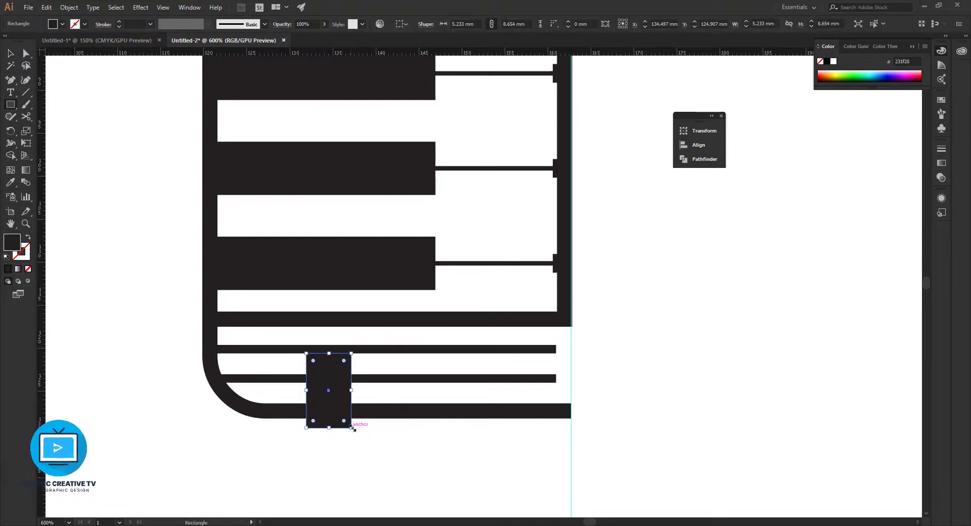
{"action": "left_click", "coordinate": [17, 82]}
{"action": "left_click", "coordinate": [329, 427]}
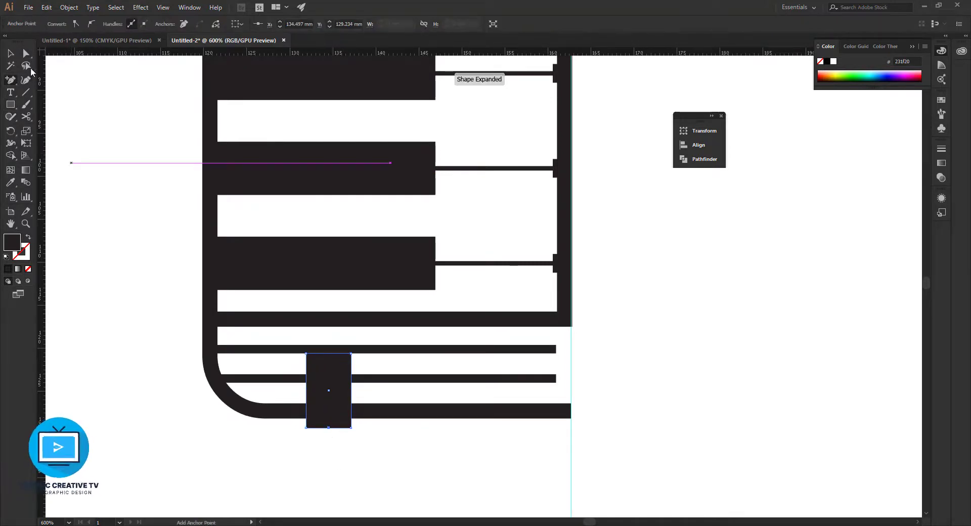
{"action": "key", "text": "a"}
{"action": "left_click", "coordinate": [56, 83]}
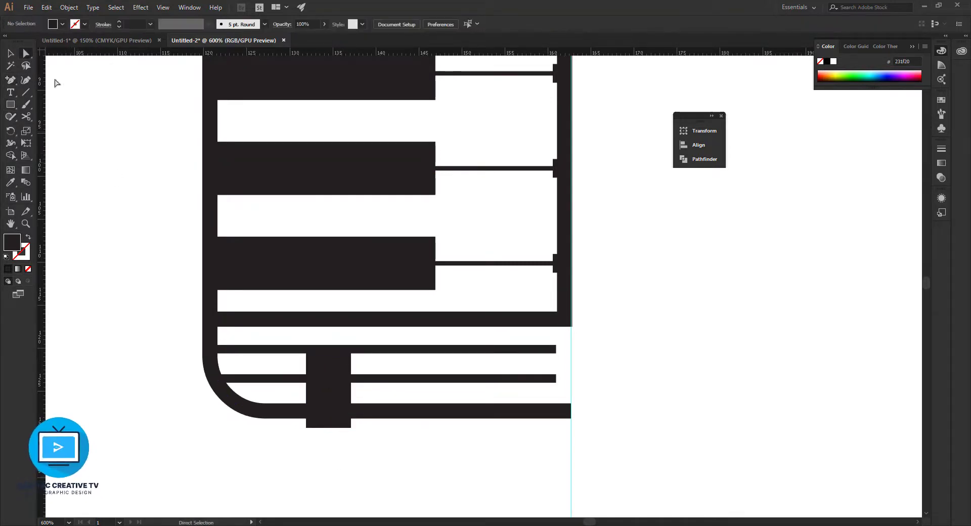
{"action": "left_click", "coordinate": [328, 428]}
{"action": "key", "text": "Up"}
{"action": "key", "text": "Up"}
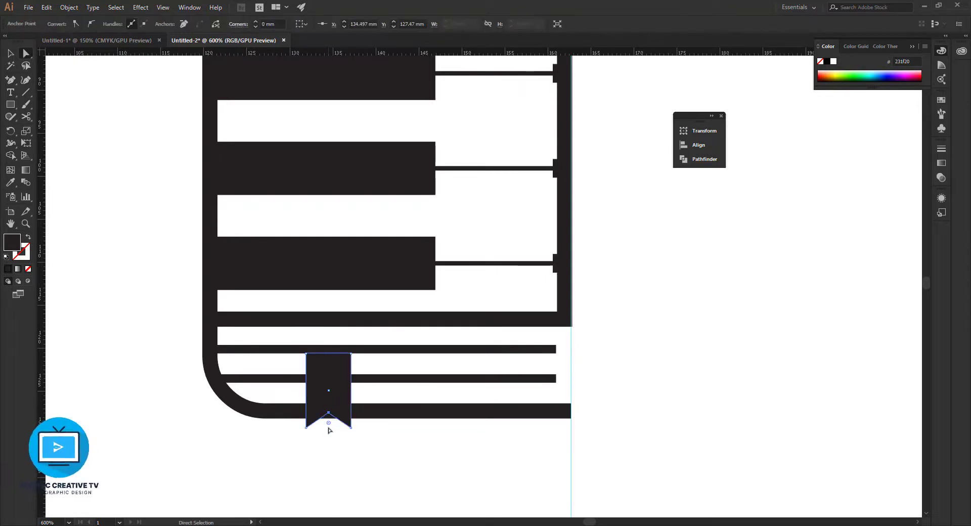
{"action": "left_click", "coordinate": [13, 56]}
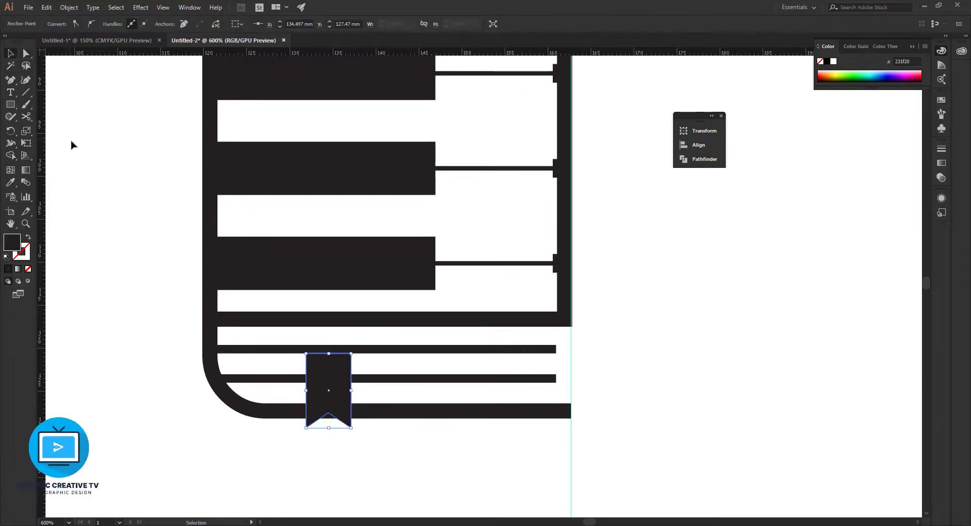
- Shorten the ribbon to about 6.5 mm tall and move it down over the frame's bottom edge
{"action": "left_click", "coordinate": [72, 145]}
{"action": "left_click_drag", "start_coordinate": [334, 373], "coordinate": [329, 392]}
{"action": "left_click", "coordinate": [329, 388]}
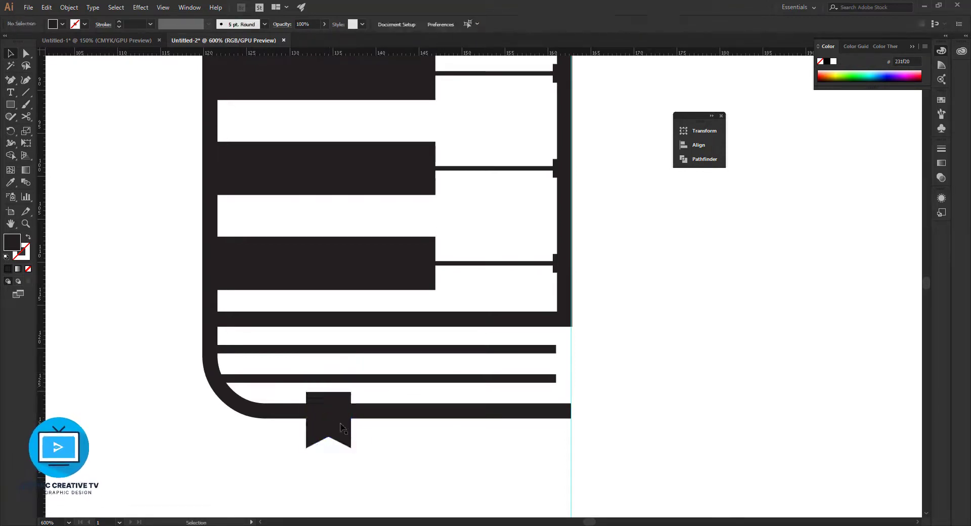
- Move the ribbon up so its top edge meets the lower long line and its notched end hangs below the frame
{"action": "left_click", "coordinate": [325, 418]}
{"action": "key", "text": "Up"}
{"action": "key", "text": "Up"}
{"action": "key", "text": "Up"}
{"action": "key", "text": "Up"}
{"action": "key", "text": "Up"}
{"action": "key", "text": "Up"}
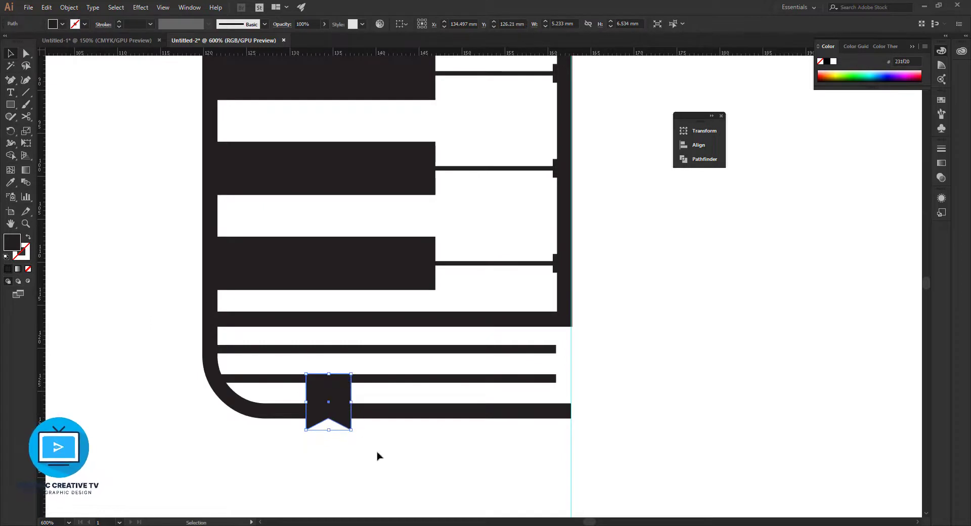
{"action": "left_click", "coordinate": [377, 452]}
{"action": "left_click", "coordinate": [346, 408]}
{"action": "left_click", "coordinate": [382, 457]}
{"action": "scroll", "coordinate": [381, 445], "scroll_direction": "down", "scroll_amount": 1}
{"action": "left_click", "coordinate": [342, 385]}
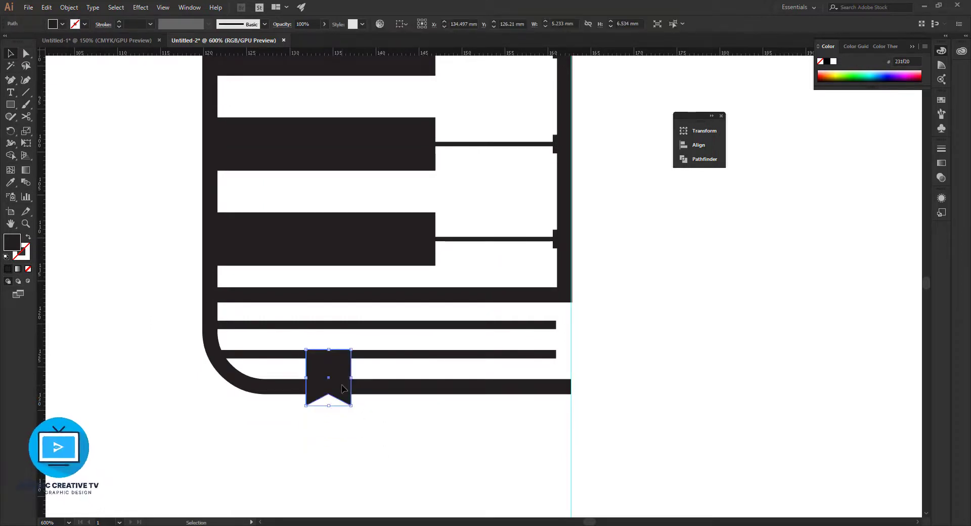
{"action": "key", "text": "Down"}
{"action": "left_click", "coordinate": [381, 436]}
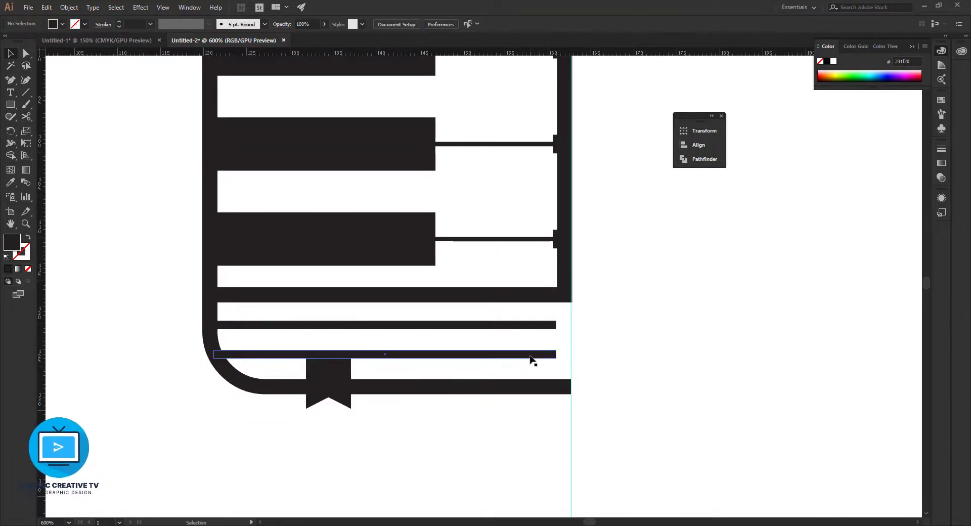
- Give the frame's 5 pt stroke round caps at its open ends
{"action": "left_click", "coordinate": [531, 356]}
{"action": "scroll", "coordinate": [530, 358], "scroll_direction": "up", "scroll_amount": 3}
{"action": "scroll", "coordinate": [641, 360], "scroll_direction": "up", "scroll_amount": 3}
{"action": "left_click", "coordinate": [259, 143]}
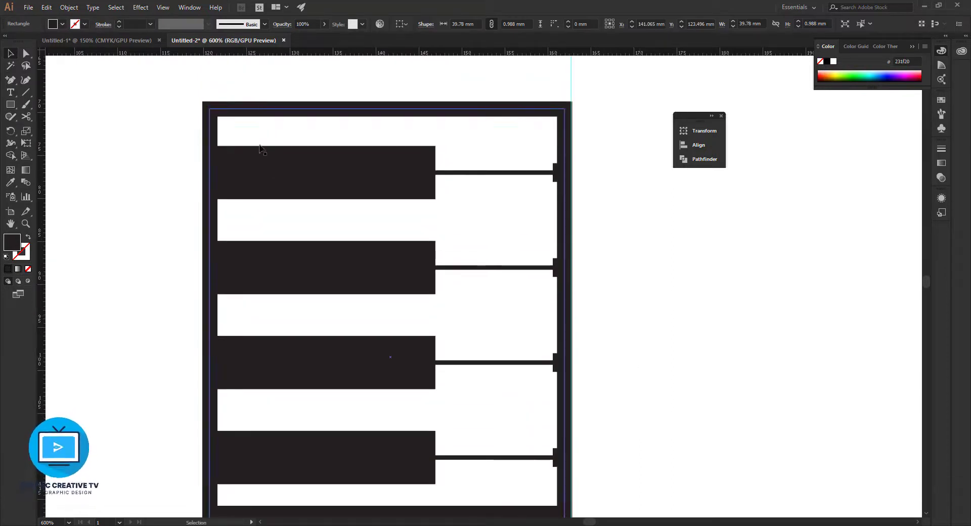
{"action": "left_click", "coordinate": [103, 25]}
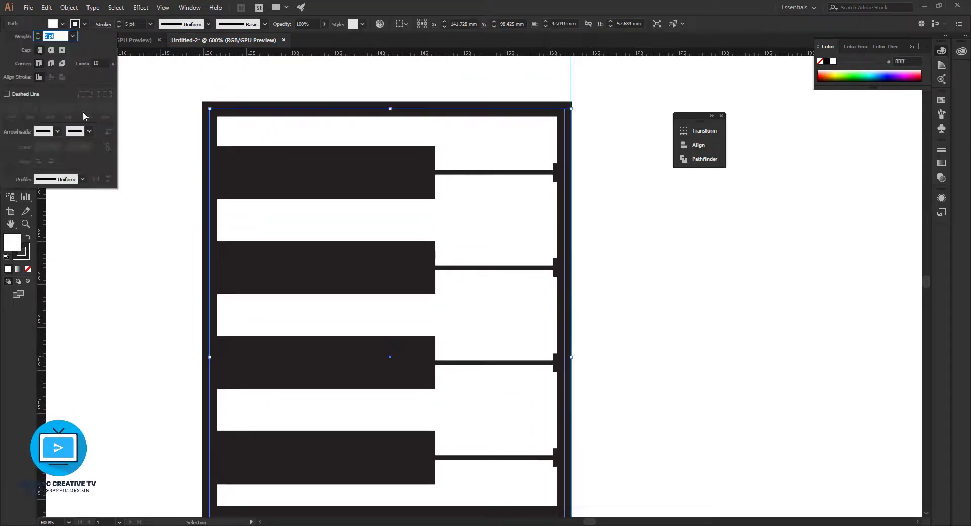
{"action": "left_click", "coordinate": [51, 51]}
{"action": "scroll", "coordinate": [657, 325], "scroll_direction": "down", "scroll_amount": 4}
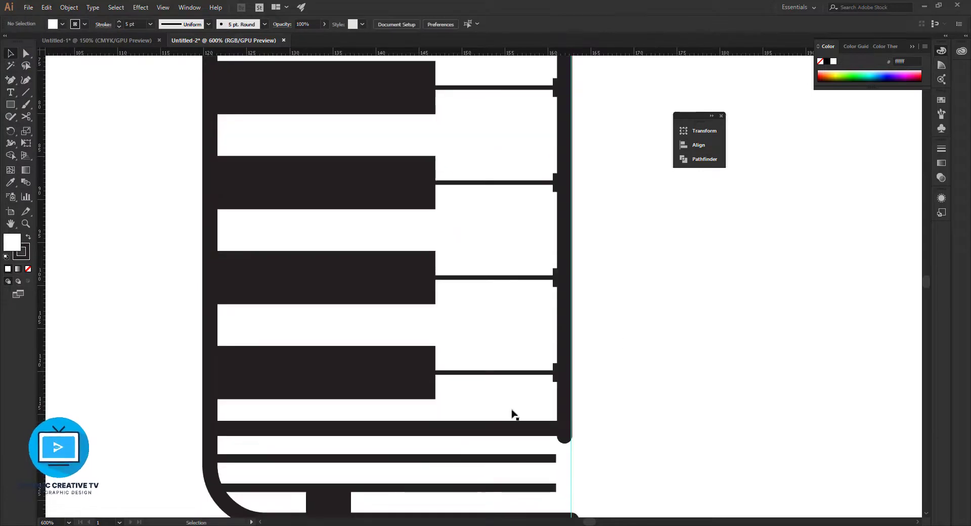
- Lower the horizontal divider so its bottom edge lines up with the rounded end of the frame's right side
{"action": "left_click", "coordinate": [486, 429]}
{"action": "left_click", "coordinate": [104, 24]}
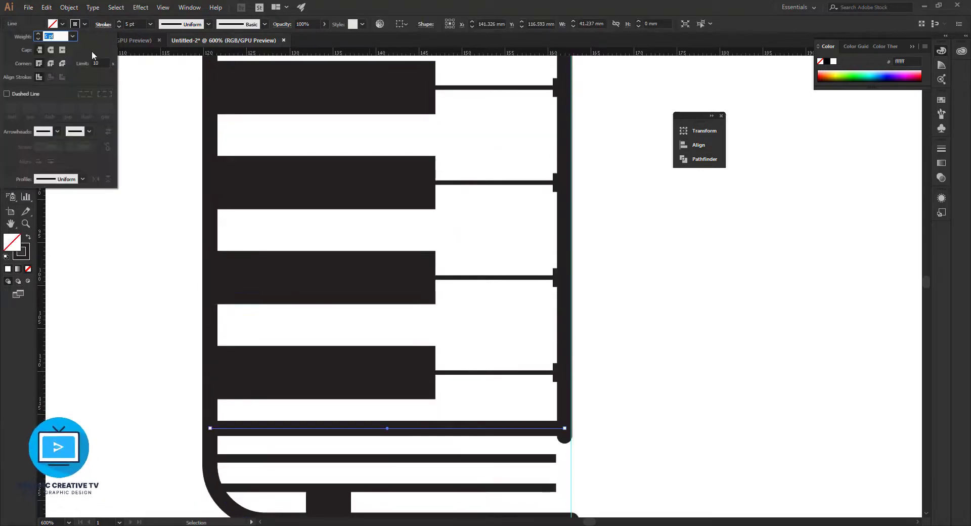
{"action": "left_click", "coordinate": [618, 417]}
{"action": "left_click", "coordinate": [551, 430]}
{"action": "left_click_drag", "start_coordinate": [551, 430], "coordinate": [551, 440]}
{"action": "left_click", "coordinate": [694, 406]}
- Move the upper long line slightly down, away from the lowered divider and closer to the lower line
{"action": "scroll", "coordinate": [568, 396], "scroll_direction": "down", "scroll_amount": 2}
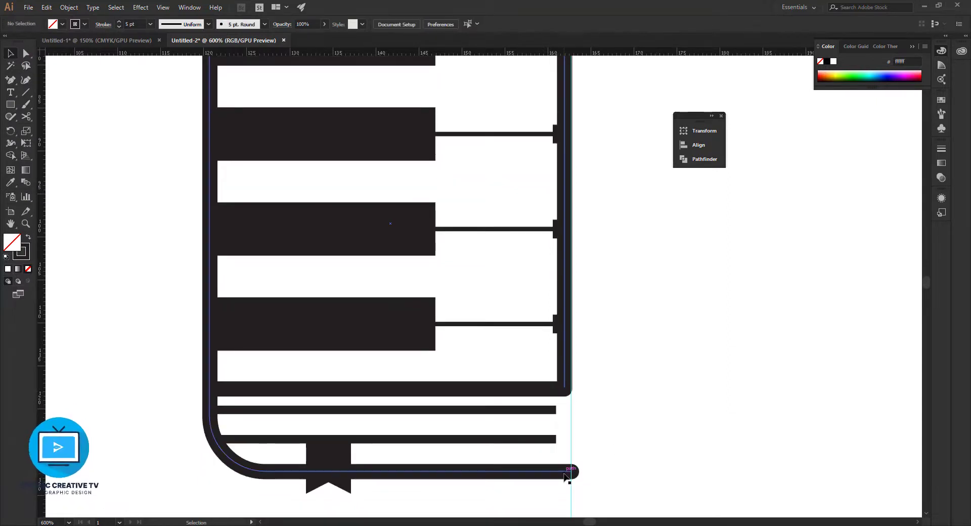
{"action": "left_click_drag", "start_coordinate": [435, 407], "coordinate": [434, 415]}
{"action": "left_click", "coordinate": [669, 406]}
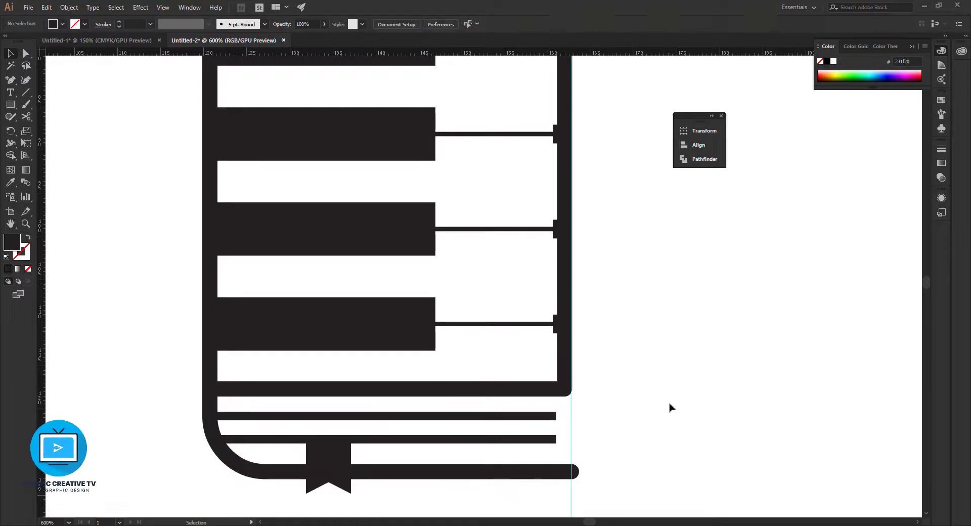
- Round the ends of both long page lines below the divider with a corner radius of about 0.49 mm
{"action": "left_click", "coordinate": [470, 441]}
{"action": "scroll", "coordinate": [470, 449], "scroll_direction": "up", "scroll_amount": 1}
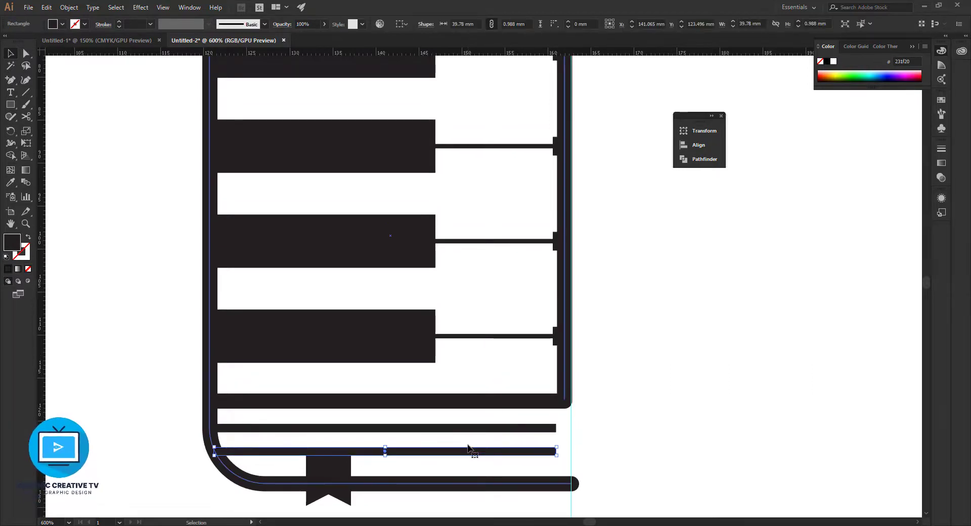
{"action": "key", "text": "ctrl+minus"}
{"action": "key", "text": "ctrl+minus"}
{"action": "scroll", "coordinate": [491, 403], "scroll_direction": "up", "scroll_amount": 8}
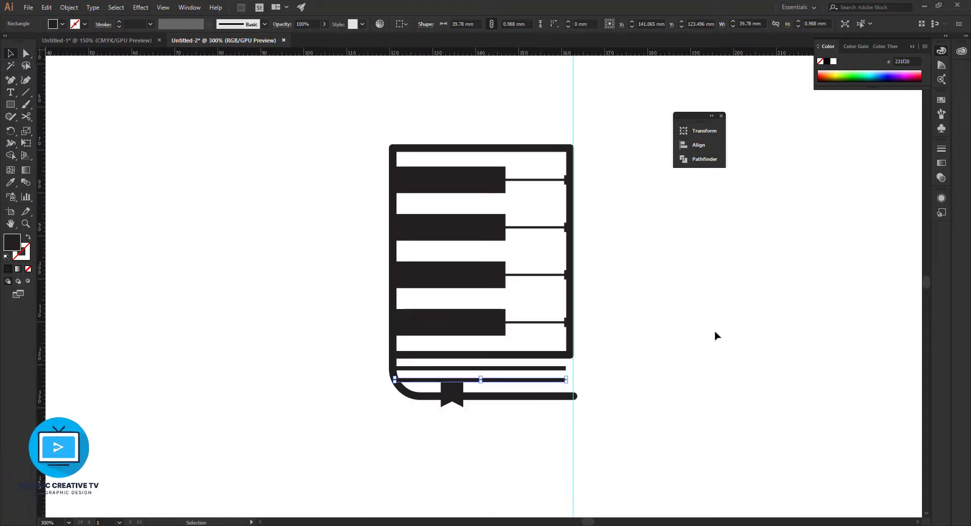
{"action": "left_click", "coordinate": [646, 418]}
{"action": "left_click", "coordinate": [513, 379], "text": "shift"}
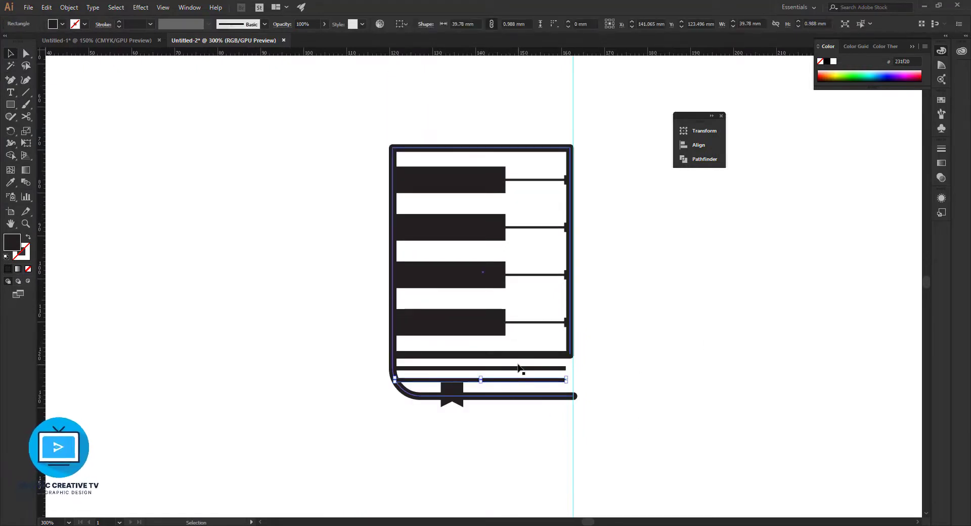
{"action": "left_click", "coordinate": [518, 364], "text": "shift"}
{"action": "left_click", "coordinate": [587, 372]}
{"action": "left_click", "coordinate": [554, 369]}
{"action": "left_click", "coordinate": [553, 380], "text": "shift"}
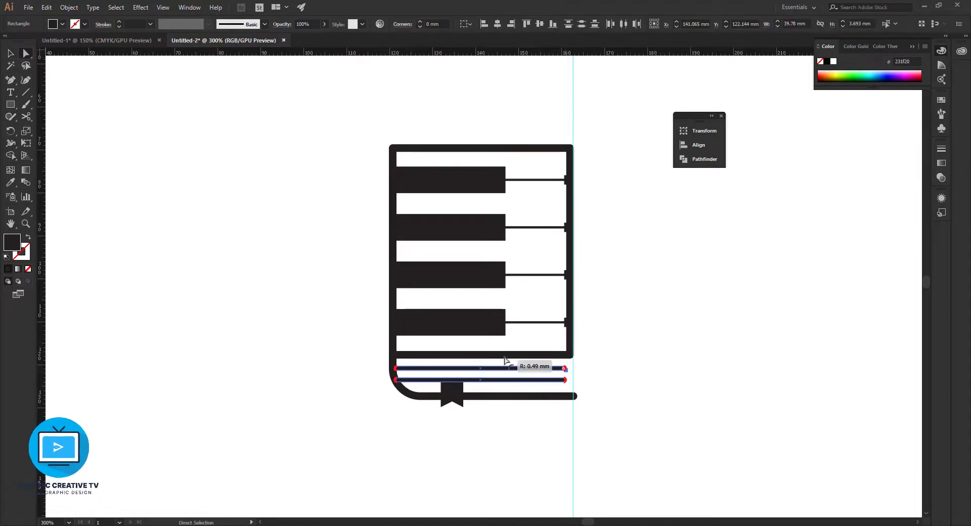
{"action": "left_click", "coordinate": [125, 163]}
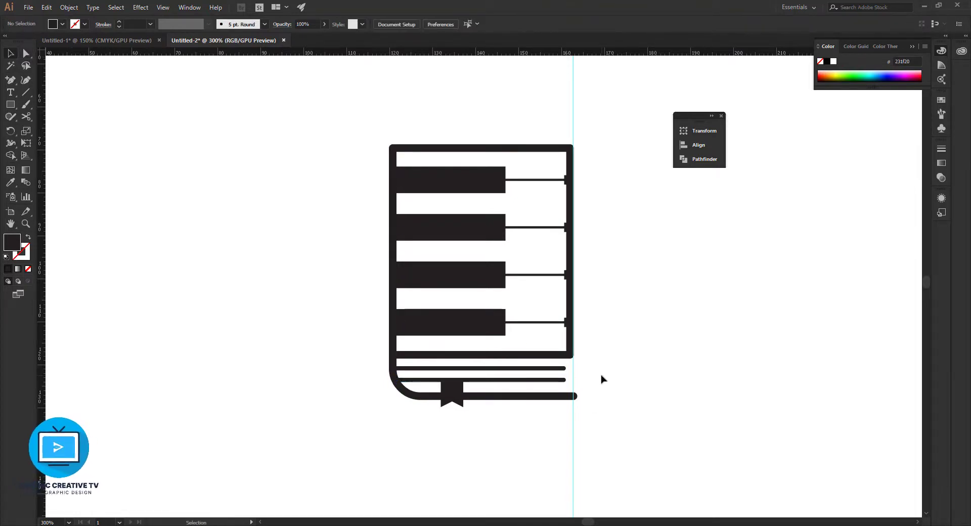
- Shorten the frame's open lower bar so its rounded end lines up with the frame's right side at the guide
{"action": "left_click", "coordinate": [557, 397]}
{"action": "key", "text": "a"}
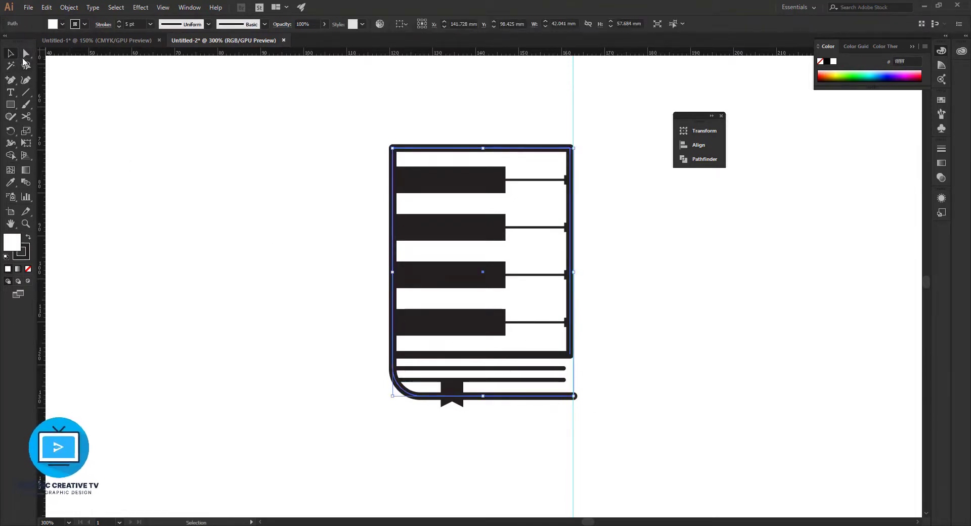
{"action": "left_click", "coordinate": [574, 396]}
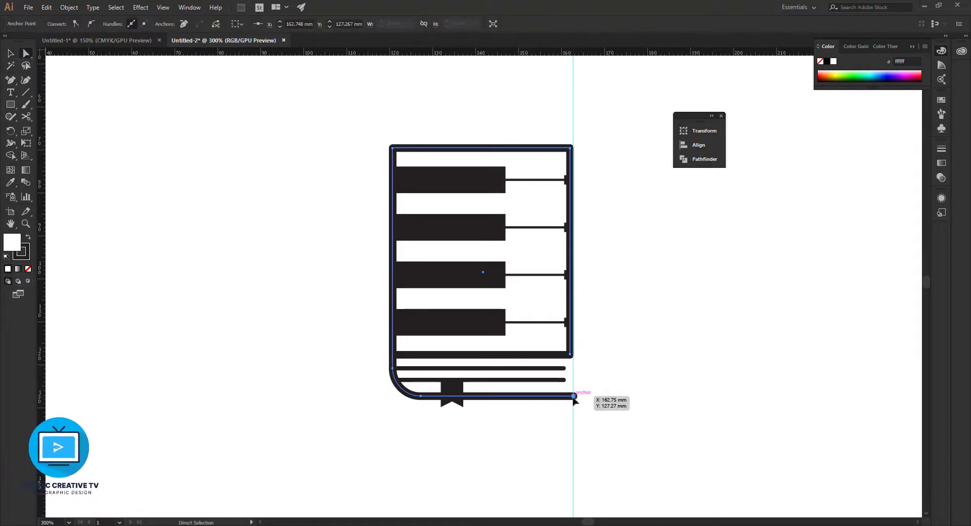
{"action": "left_click_drag", "start_coordinate": [574, 399], "coordinate": [573, 398]}
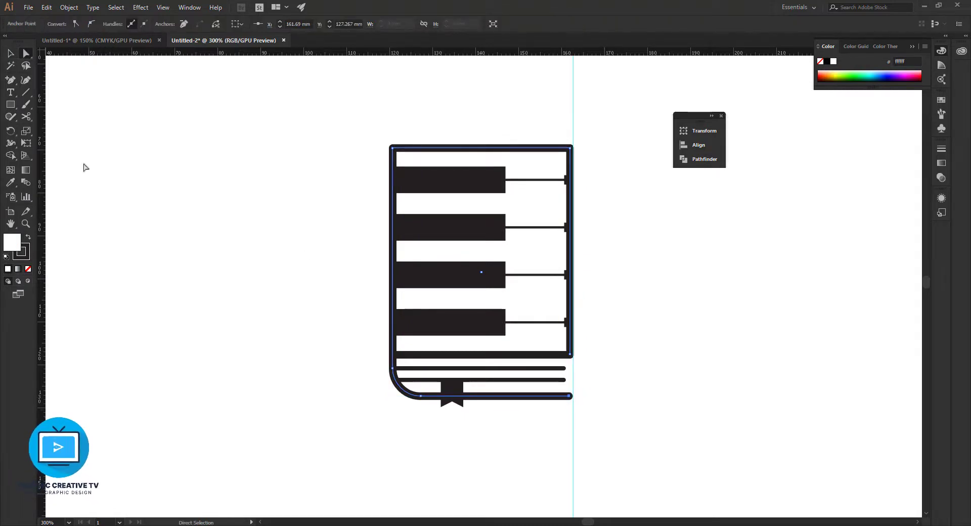
{"action": "left_click", "coordinate": [10, 53]}
{"action": "left_click", "coordinate": [512, 406]}
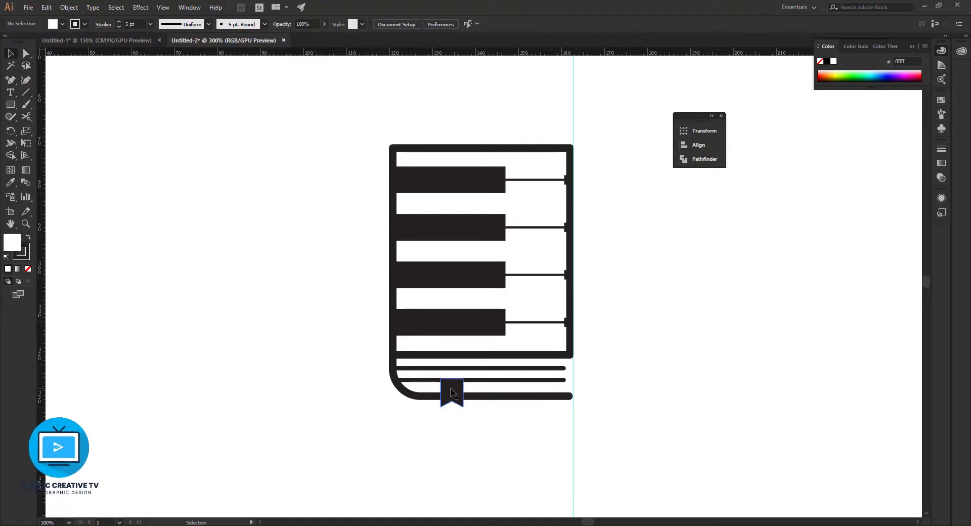
- Draw a rectangle about 41.2 by 47.4 mm over the key area inside the frame and fill it with light grey e3e4e5
{"action": "scroll", "coordinate": [601, 444], "scroll_direction": "up", "scroll_amount": 3}
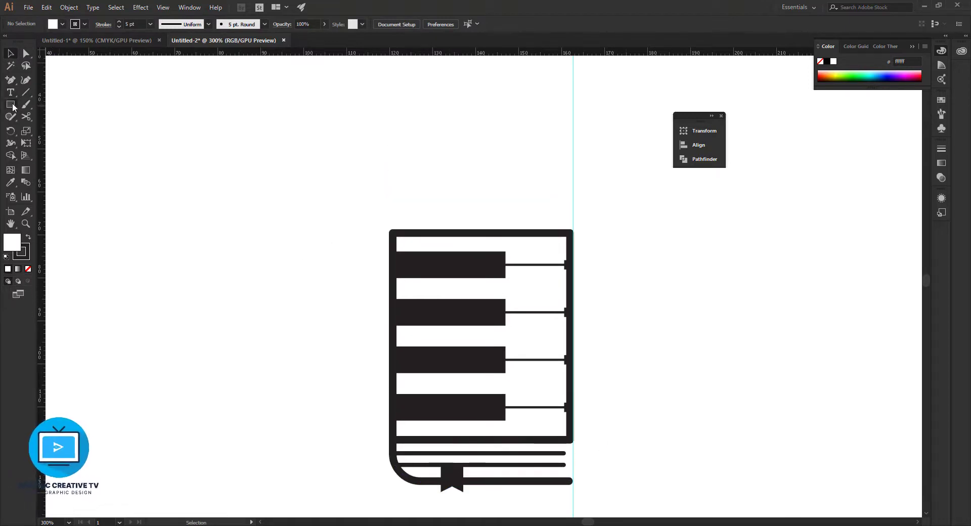
{"action": "left_click_drag", "start_coordinate": [394, 230], "coordinate": [573, 438]}
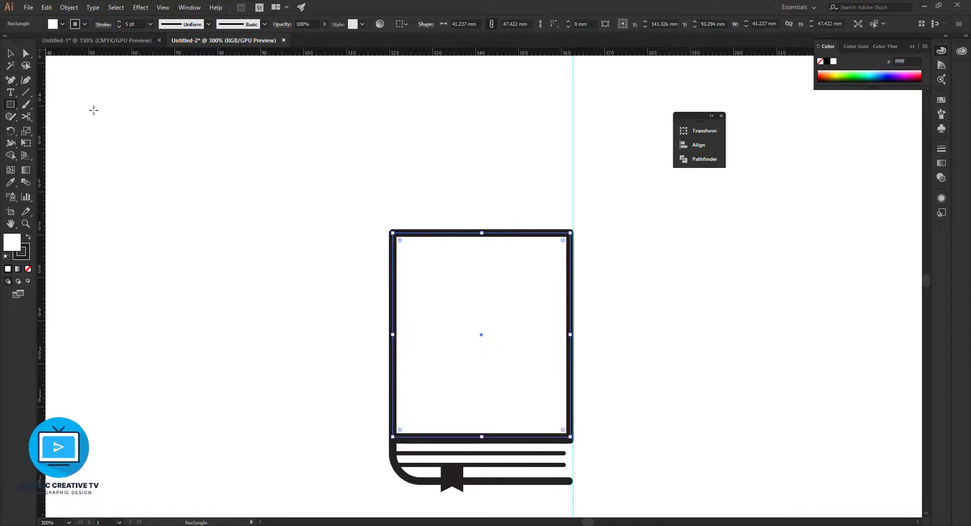
{"action": "double_click", "coordinate": [16, 242]}
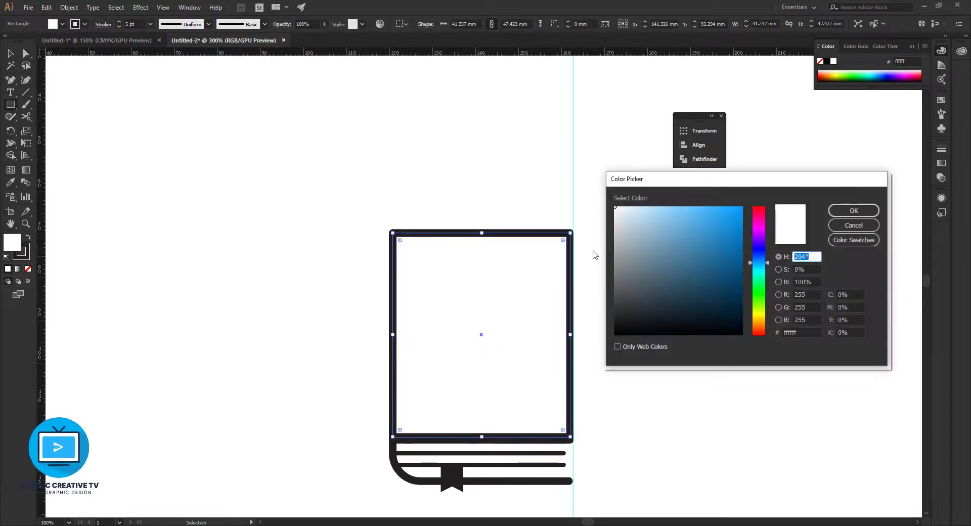
{"action": "left_click_drag", "start_coordinate": [621, 242], "coordinate": [616, 218]}
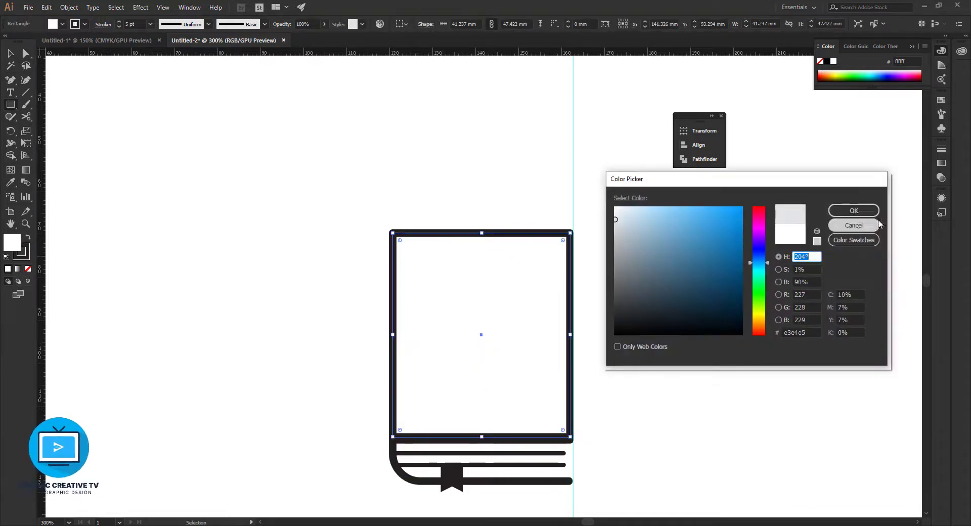
{"action": "left_click", "coordinate": [854, 211]}
- Send the grey rectangle behind all the artwork and remove the frame's white fill
{"action": "key", "text": "v"}
{"action": "left_click", "coordinate": [518, 225]}
{"action": "left_click", "coordinate": [484, 317]}
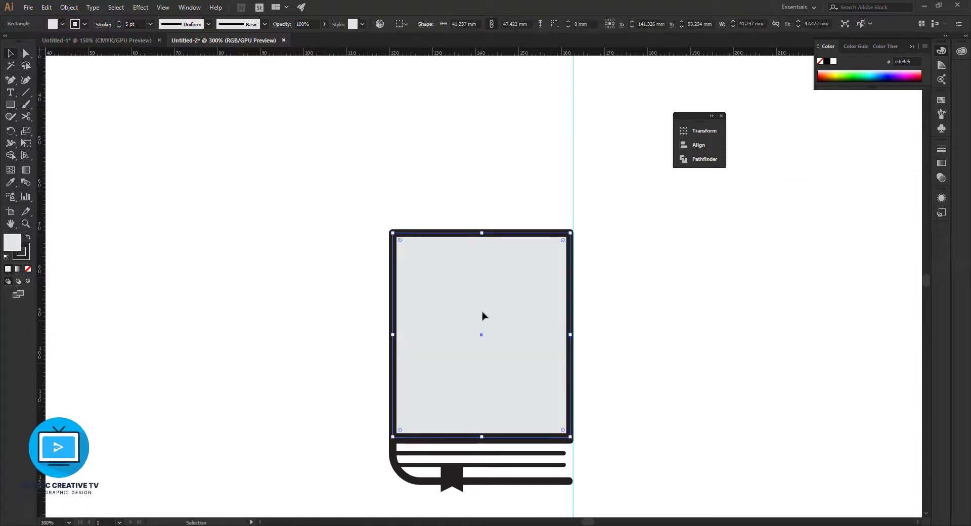
{"action": "key", "text": "ctrl+shift+bracketleft"}
{"action": "key", "text": "ctrl+shift+a"}
{"action": "left_click", "coordinate": [546, 235]}
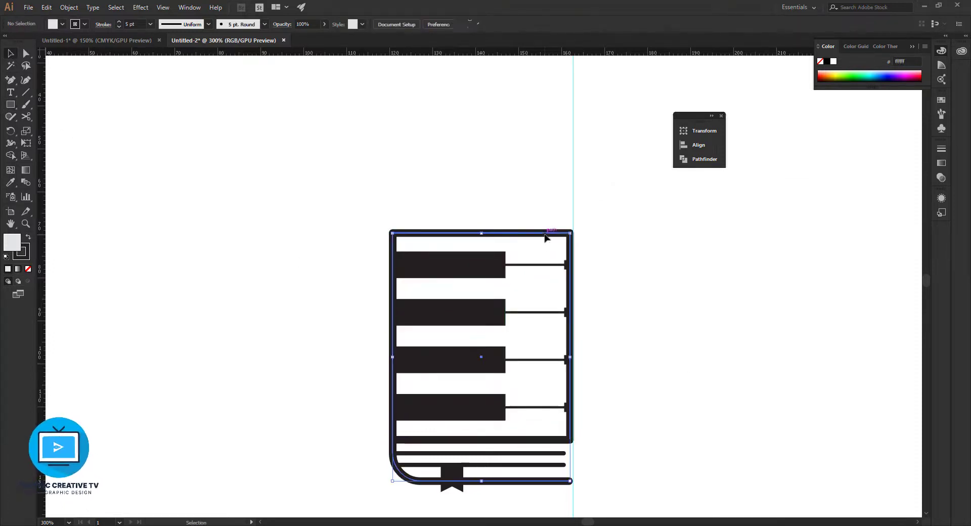
{"action": "left_click", "coordinate": [28, 269]}
{"action": "left_click", "coordinate": [635, 405]}
{"action": "scroll", "coordinate": [637, 409], "scroll_direction": "down", "scroll_amount": 3}
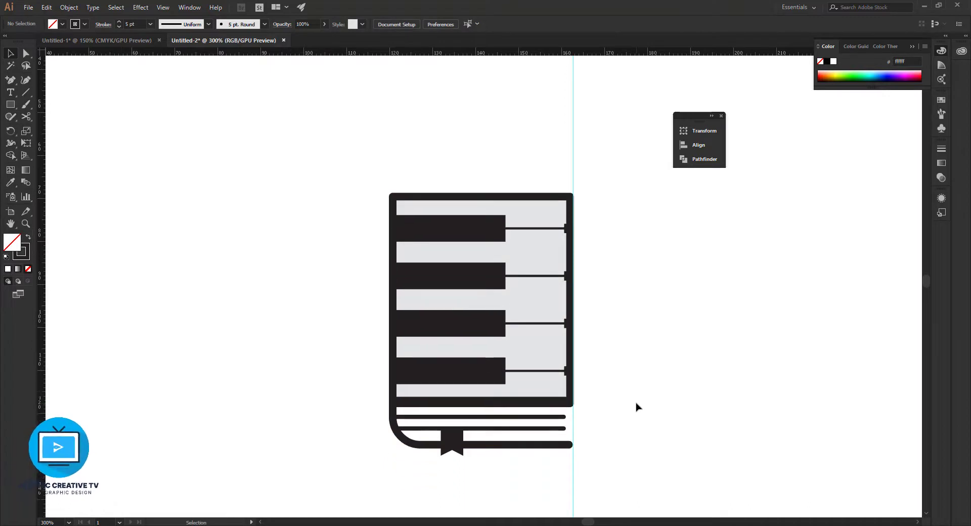
- Remove the grey rectangle's stroke and extend its lower edge to the frame's bottom bar
{"action": "left_click", "coordinate": [543, 322]}
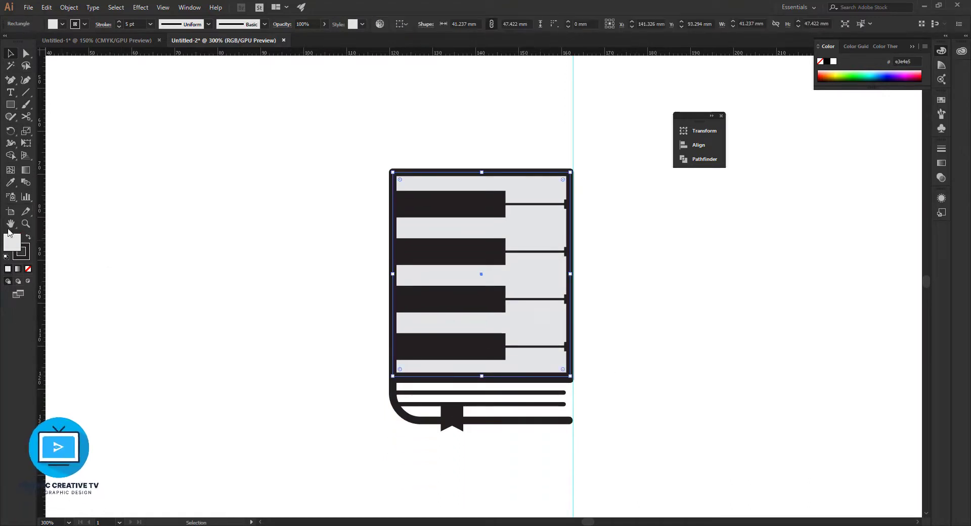
{"action": "left_click", "coordinate": [29, 269]}
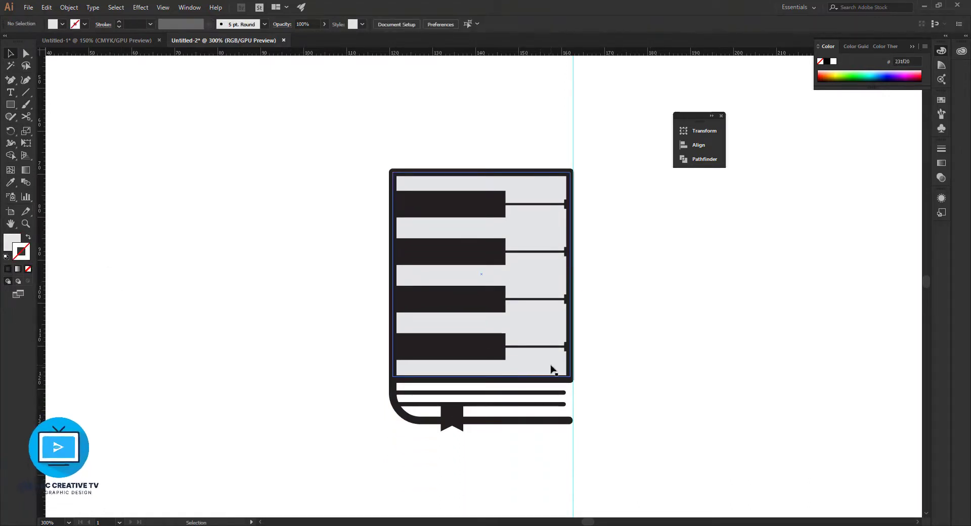
{"action": "scroll", "coordinate": [579, 396], "scroll_direction": "down", "scroll_amount": 1}
{"action": "left_click_drag", "start_coordinate": [576, 394], "coordinate": [701, 388]}
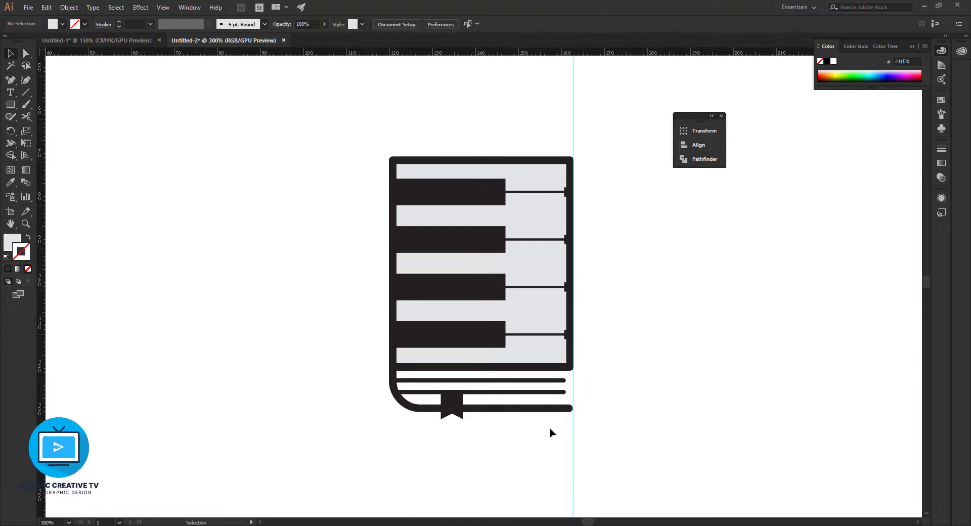
{"action": "left_click", "coordinate": [509, 356]}
{"action": "left_click_drag", "start_coordinate": [500, 368], "coordinate": [498, 408]}
{"action": "left_click", "coordinate": [718, 437]}
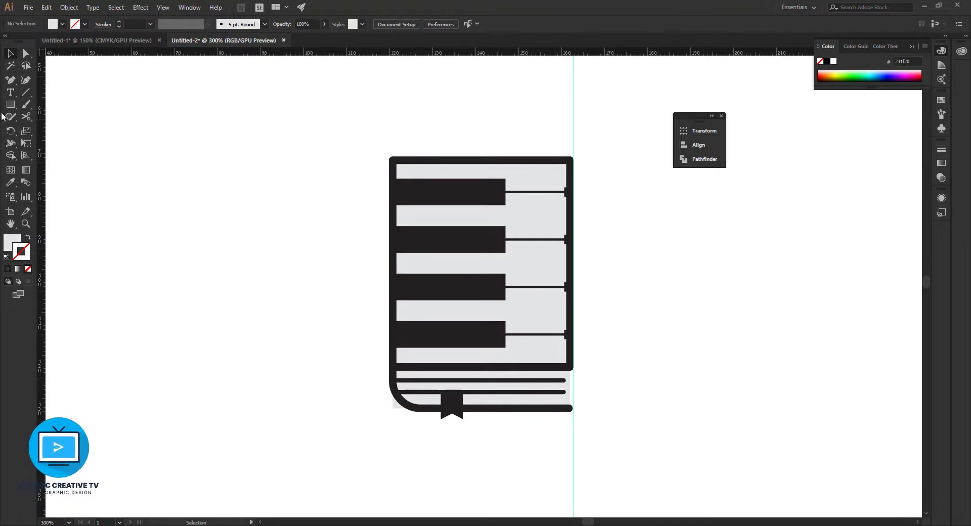
- Close the frame's open side with a vertical line about 9.8 mm long and give it the frame's 5 pt stroke
{"action": "left_click_drag", "start_coordinate": [570, 365], "coordinate": [570, 408]}
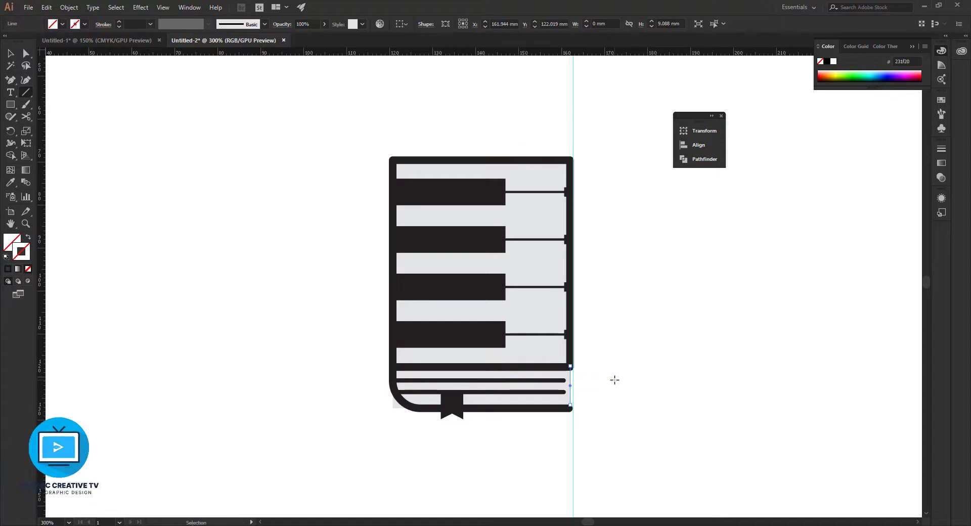
{"action": "key", "text": "ctrl+z"}
{"action": "left_click_drag", "start_coordinate": [570, 366], "coordinate": [570, 408]}
{"action": "key", "text": "i"}
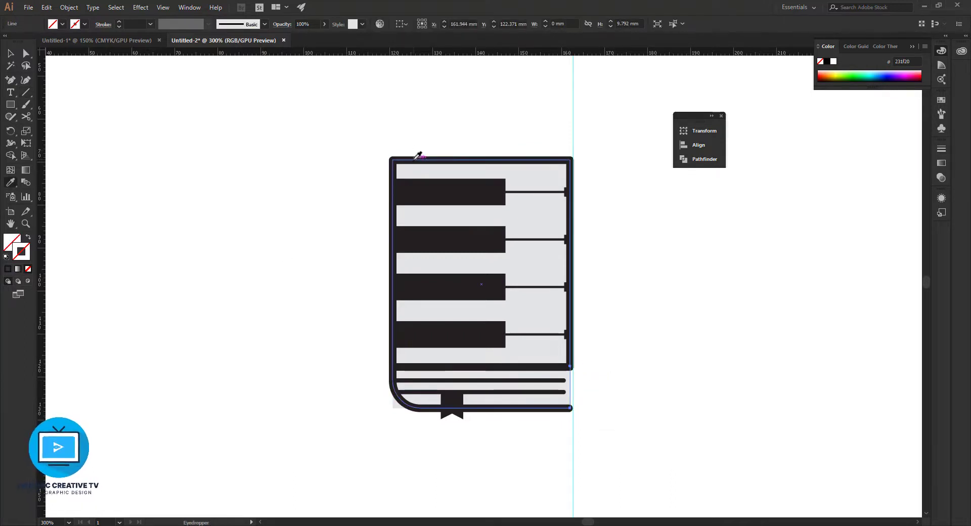
{"action": "left_click", "coordinate": [416, 157]}
{"action": "left_click", "coordinate": [12, 54]}
{"action": "left_click", "coordinate": [334, 177]}
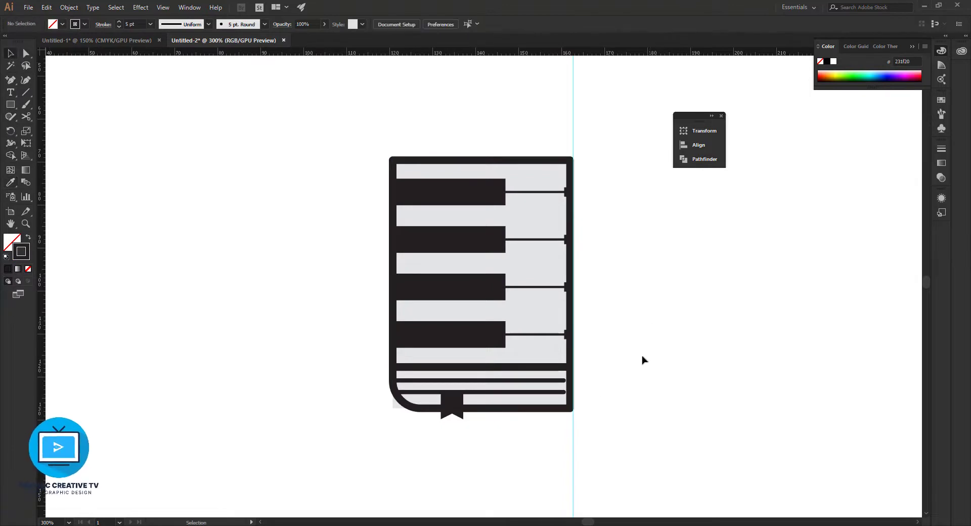
- Unlock the guides and move the vertical guide away from the book's right side
{"action": "right_click", "coordinate": [569, 131]}
{"action": "left_click", "coordinate": [627, 221]}
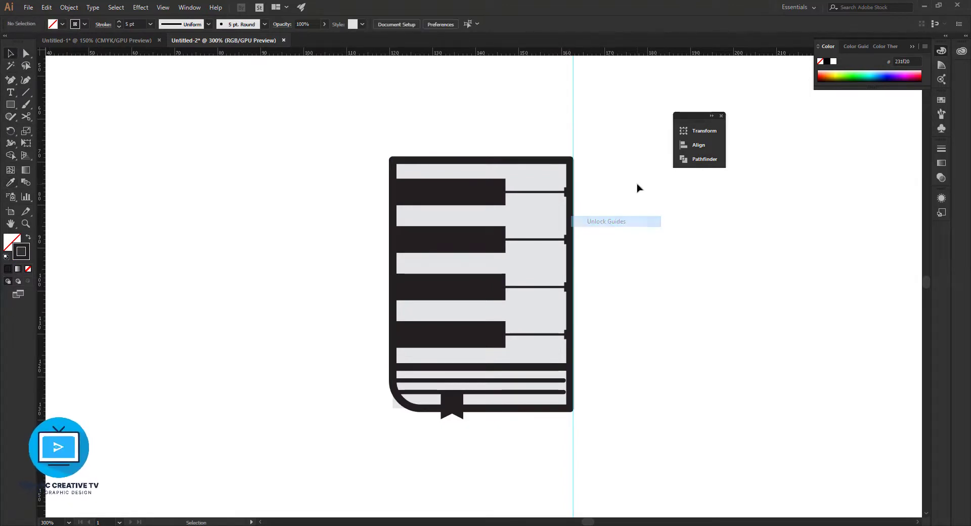
{"action": "left_click_drag", "start_coordinate": [574, 130], "coordinate": [663, 142]}
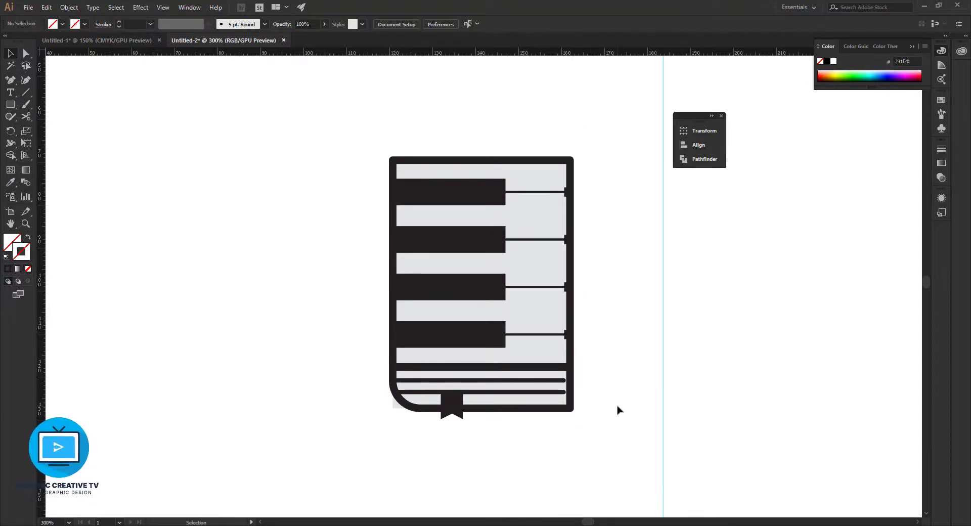
- Extend both page lines to the frame's right side, making them about 40.8 mm long
{"action": "left_click_drag", "start_coordinate": [575, 390], "coordinate": [617, 397]}
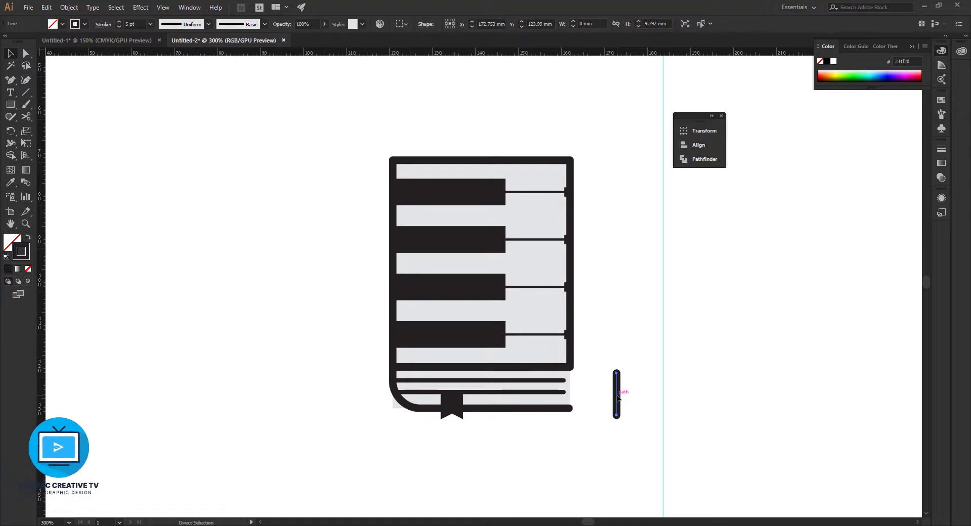
{"action": "key", "text": "ctrl+z"}
{"action": "key", "text": "v"}
{"action": "left_click", "coordinate": [562, 392]}
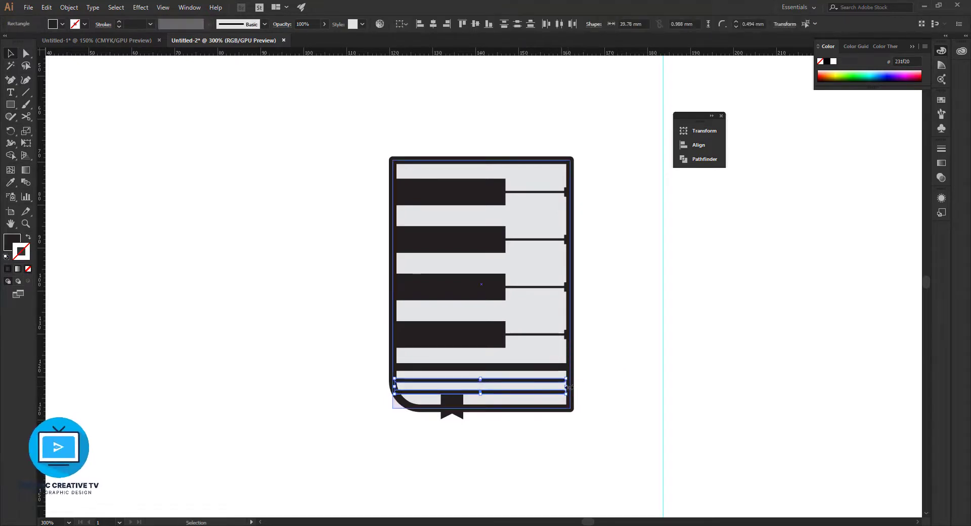
{"action": "left_click", "coordinate": [599, 397]}
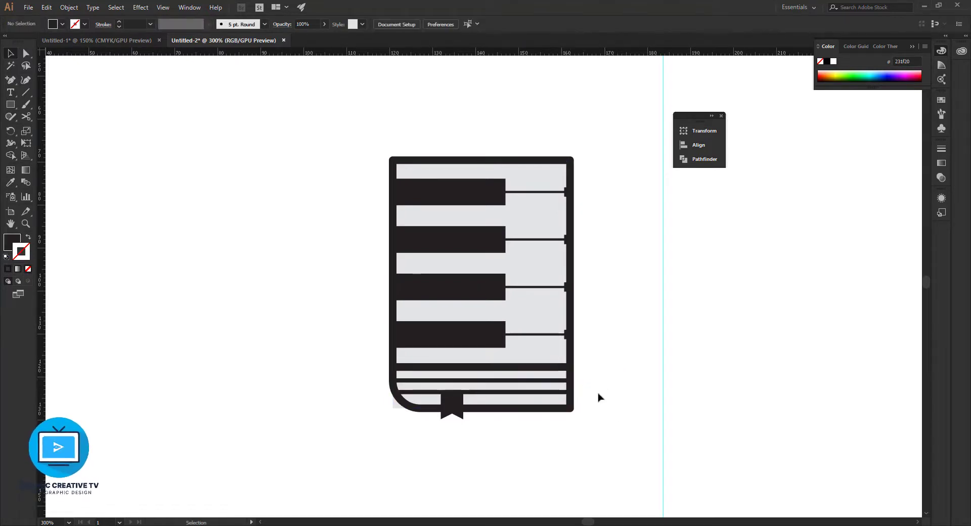
- Round the grey rectangle's lower-left corner by about 6 mm to follow the frame's curve
{"action": "left_click", "coordinate": [416, 403]}
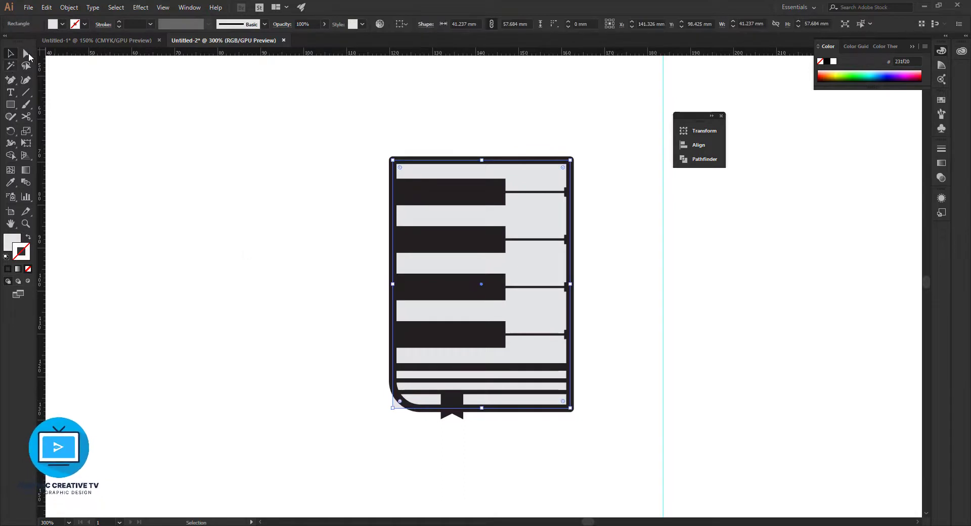
{"action": "left_click", "coordinate": [28, 54]}
{"action": "left_click", "coordinate": [398, 403]}
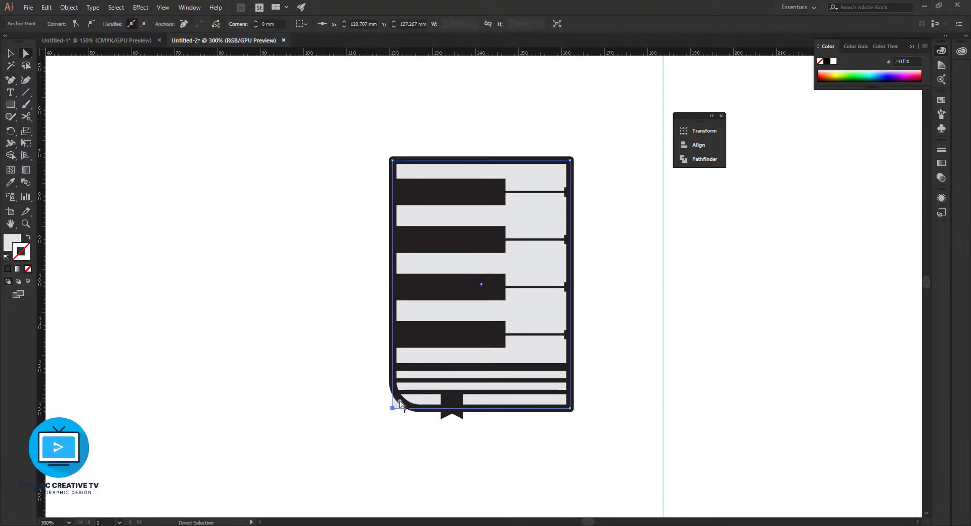
{"action": "left_click_drag", "start_coordinate": [400, 404], "coordinate": [421, 393]}
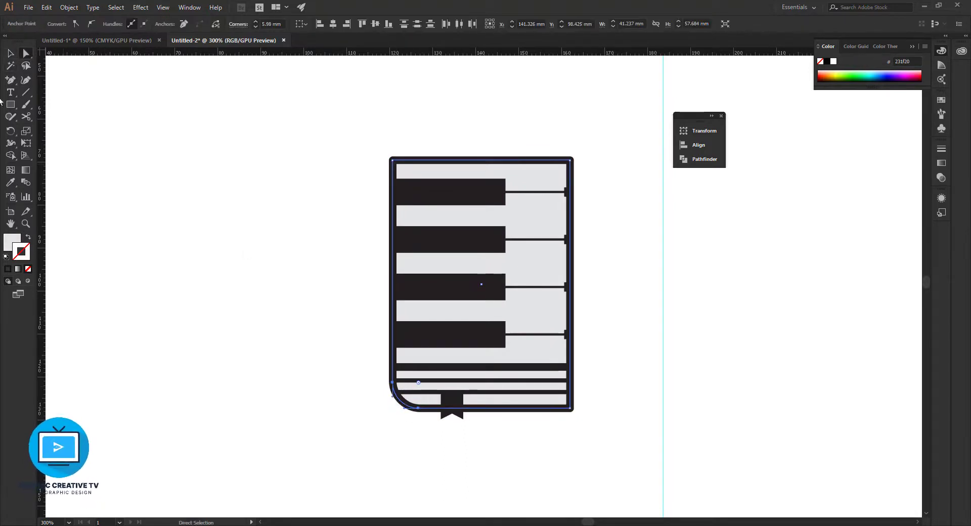
{"action": "left_click", "coordinate": [10, 52]}
{"action": "scroll", "coordinate": [557, 354], "scroll_direction": "down", "scroll_amount": 1}
{"action": "left_click", "coordinate": [609, 363]}
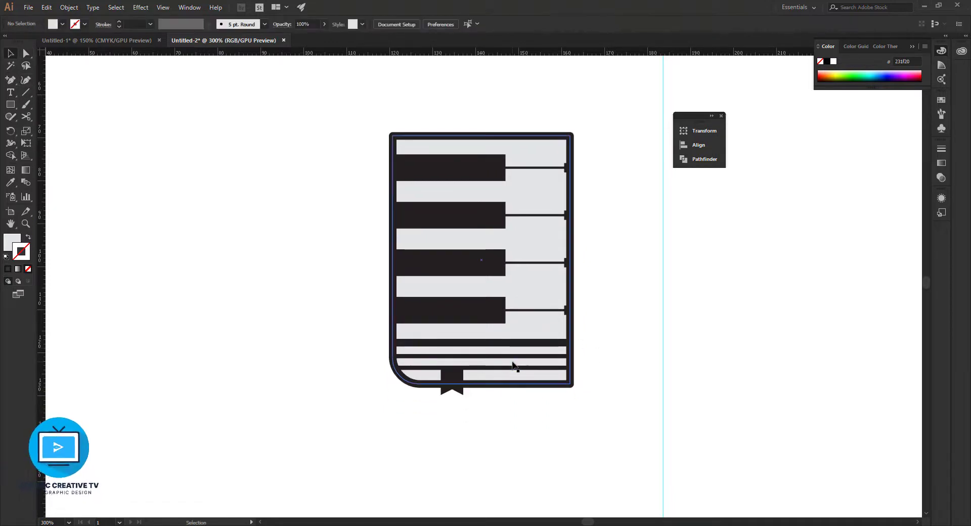
- Nudge the two thin page lines near the book's base slightly downward to even out their spacing
{"action": "left_click", "coordinate": [511, 357]}
{"action": "left_click_drag", "start_coordinate": [481, 354], "coordinate": [481, 359]}
{"action": "left_click", "coordinate": [590, 363]}
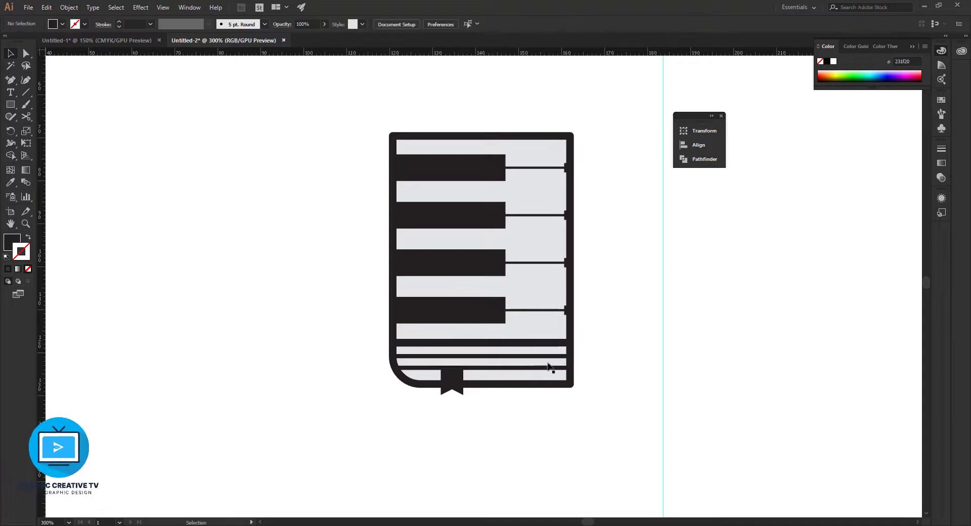
{"action": "left_click", "coordinate": [531, 361]}
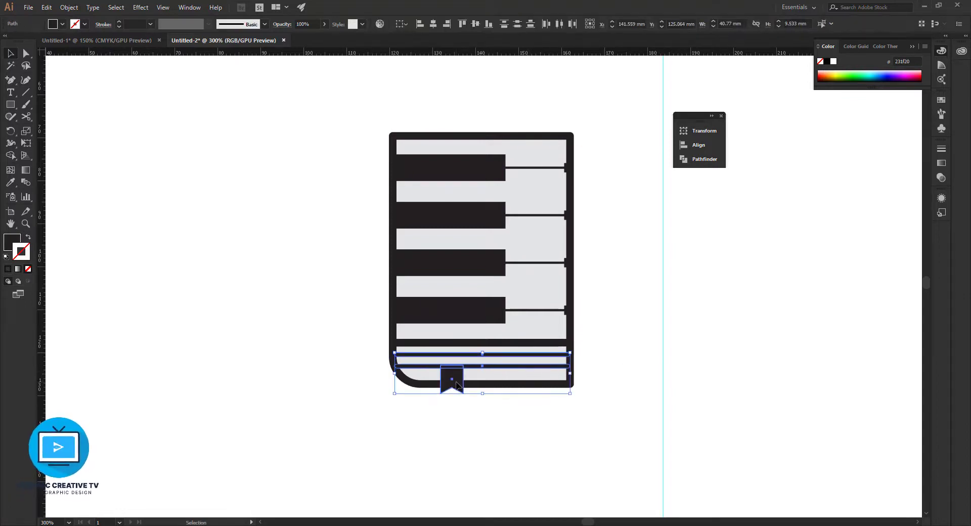
{"action": "left_click", "coordinate": [515, 414]}
{"action": "left_click", "coordinate": [485, 357]}
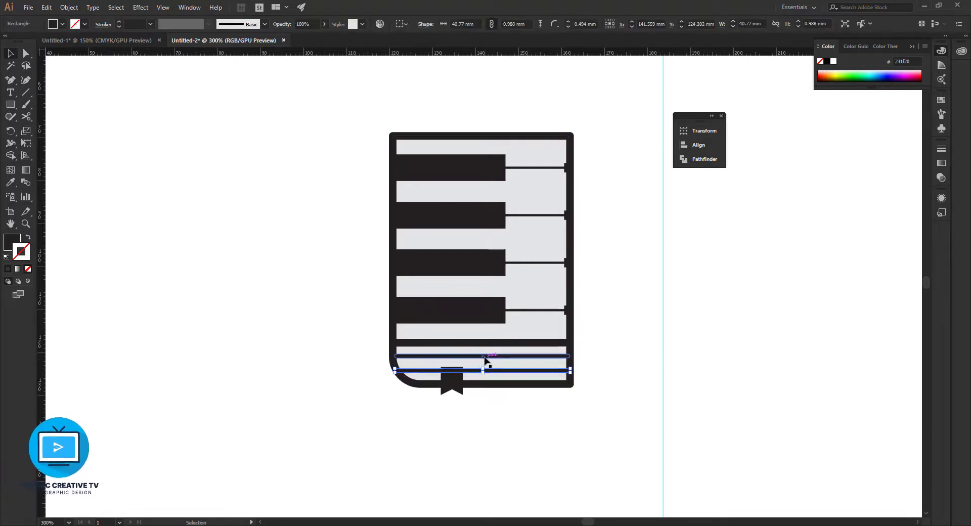
{"action": "key", "text": "Down"}
- Nudge the bookmark ribbon slightly downward so its upper end meets the lower page line
{"action": "left_click", "coordinate": [458, 383]}
{"action": "key", "text": "Down"}
{"action": "key", "text": "Down"}
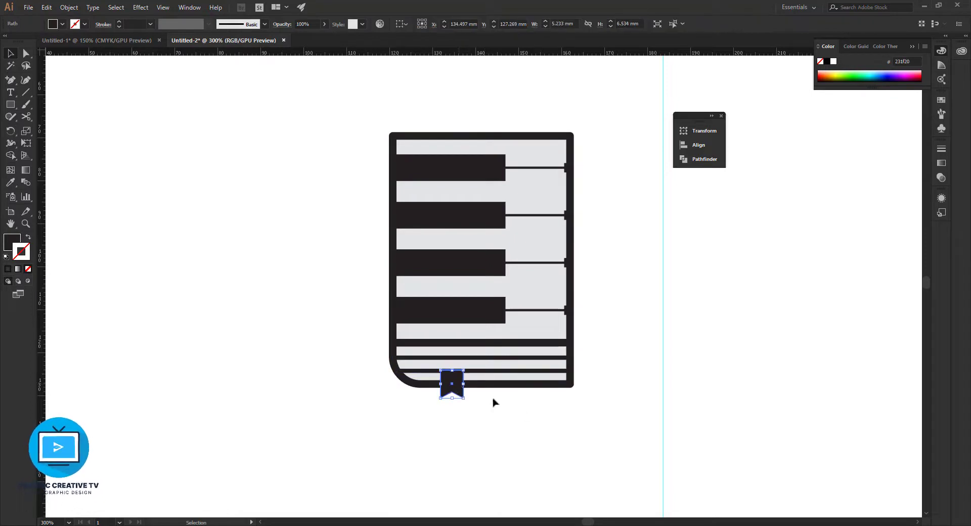
{"action": "left_click", "coordinate": [523, 411]}
{"action": "left_click", "coordinate": [531, 364]}
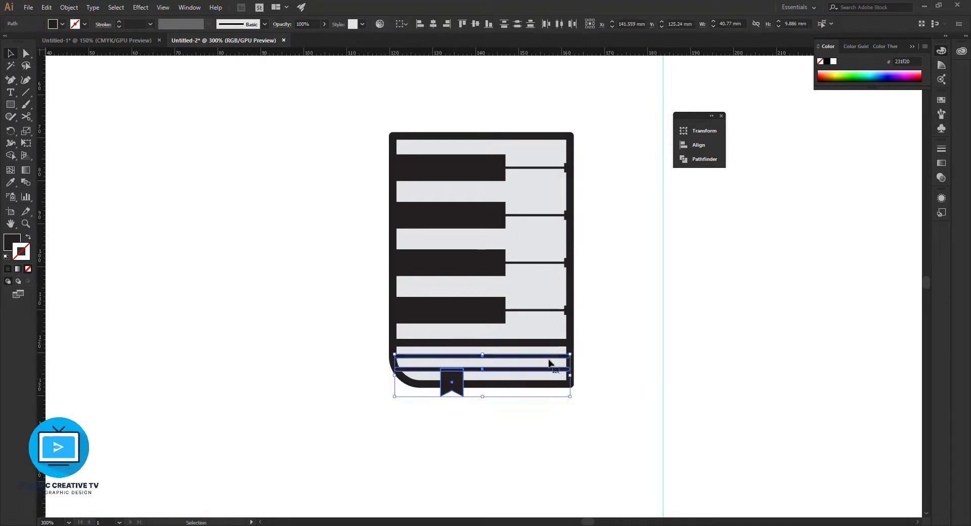
{"action": "left_click", "coordinate": [622, 326]}
- Try the bookmark ribbon at the book's upper-right corner and farther right along the lower edge, undoing each move
{"action": "scroll", "coordinate": [452, 379], "scroll_direction": "up", "scroll_amount": 1}
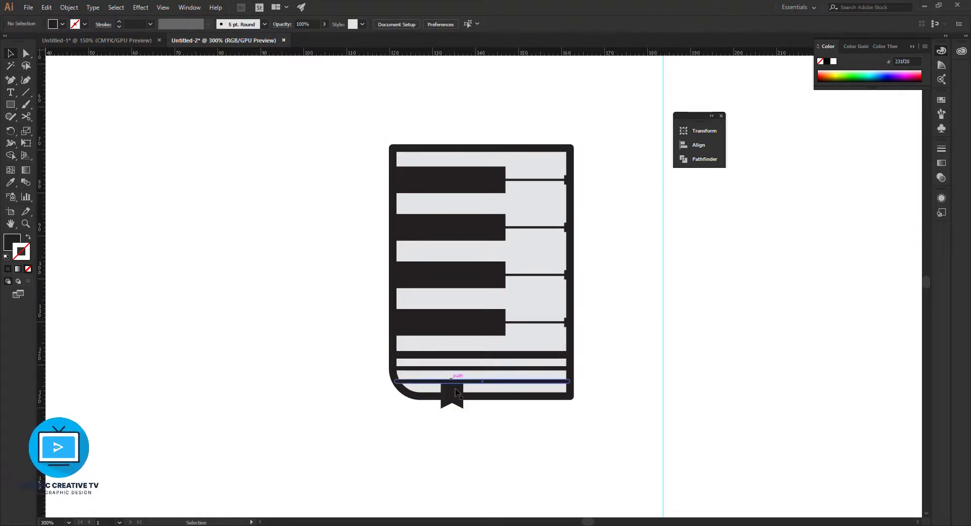
{"action": "left_click_drag", "start_coordinate": [453, 392], "coordinate": [547, 161]}
{"action": "left_click", "coordinate": [639, 205]}
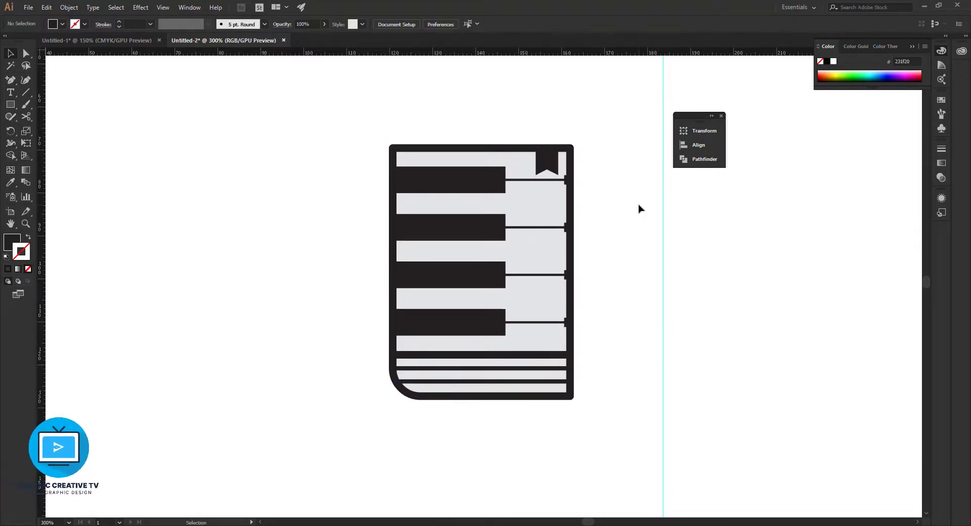
{"action": "key", "text": "ctrl+z"}
{"action": "left_click", "coordinate": [639, 207]}
{"action": "left_click_drag", "start_coordinate": [452, 396], "coordinate": [536, 396]}
{"action": "key", "text": "ctrl+z"}
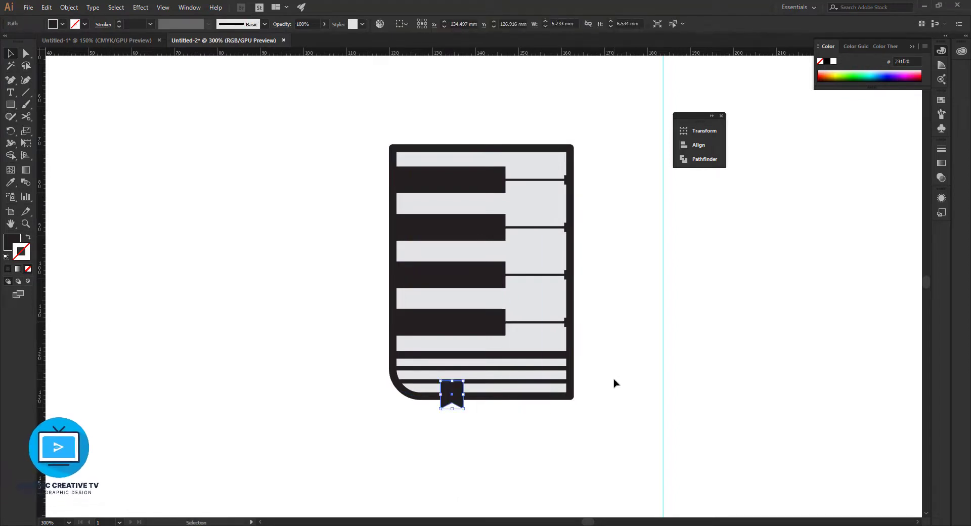
{"action": "left_click", "coordinate": [615, 382]}
- Round the corners of all four black piano keys together by about 1 mm
{"action": "scroll", "coordinate": [607, 370], "scroll_direction": "down", "scroll_amount": 6}
{"action": "scroll", "coordinate": [527, 372], "scroll_direction": "up", "scroll_amount": 5}
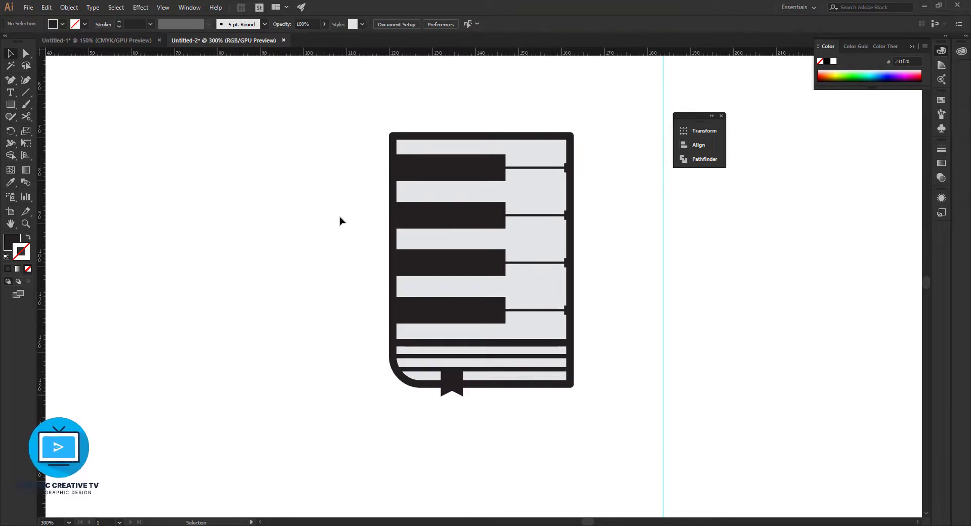
{"action": "left_click", "coordinate": [460, 218]}
{"action": "left_click", "coordinate": [480, 172], "text": "shift"}
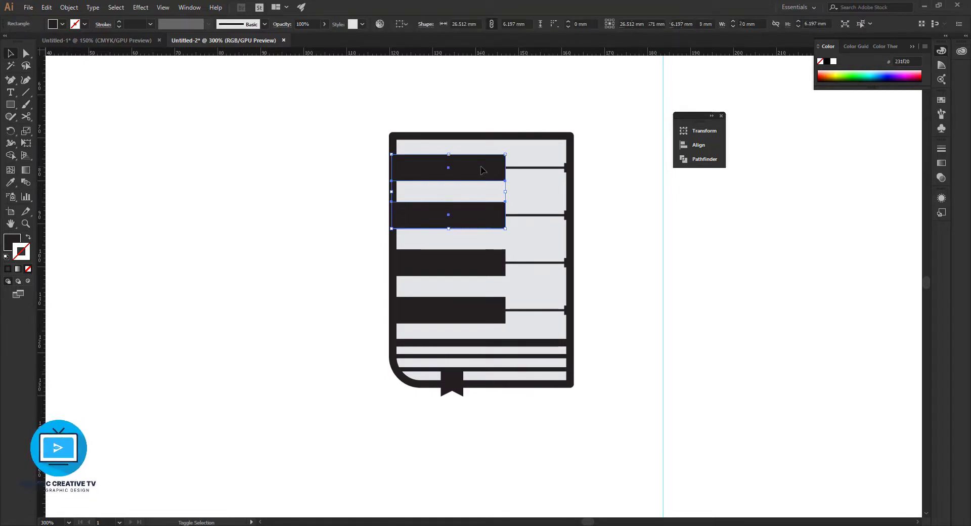
{"action": "left_click", "coordinate": [485, 274], "text": "shift"}
{"action": "left_click", "coordinate": [487, 318], "text": "shift"}
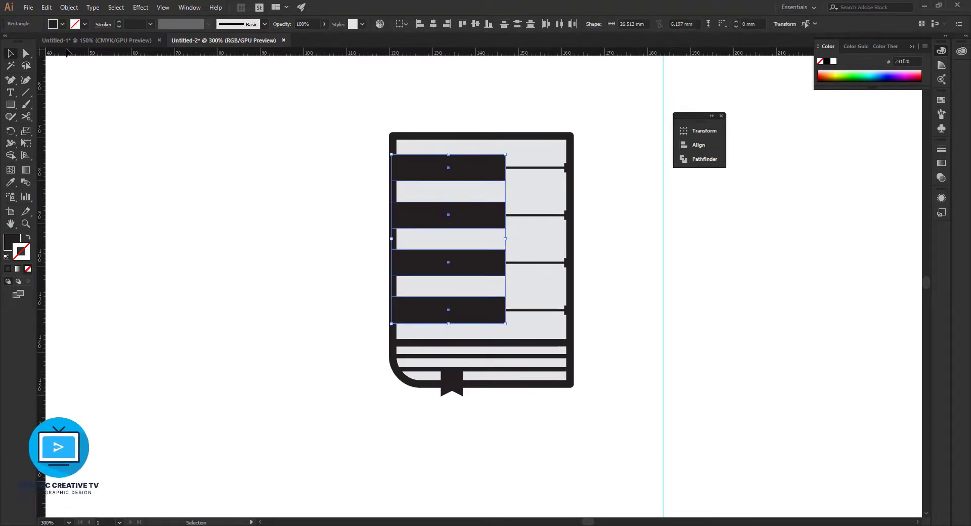
{"action": "left_click", "coordinate": [26, 53]}
{"action": "left_click_drag", "start_coordinate": [501, 175], "coordinate": [502, 171]}
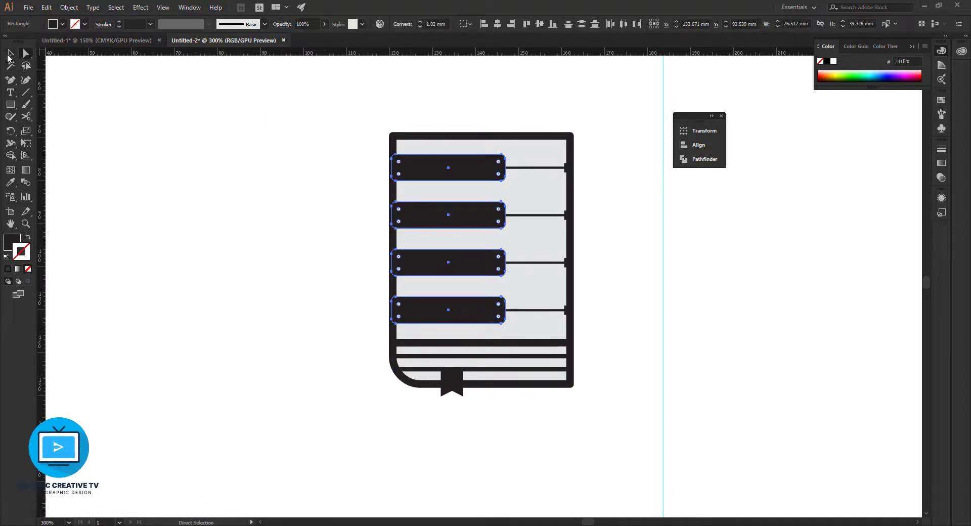
{"action": "left_click", "coordinate": [9, 55]}
{"action": "left_click", "coordinate": [616, 257]}
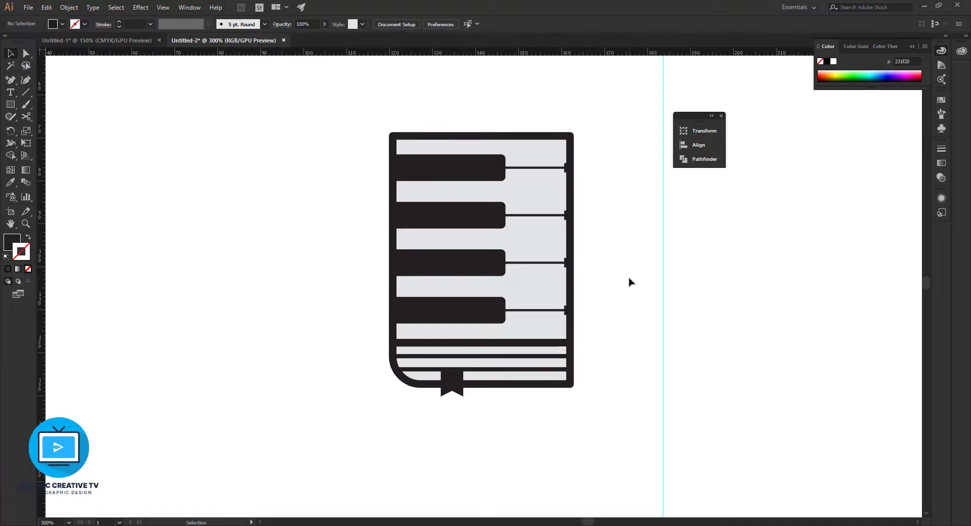
- Try to reshape the notched lower end of the bookmark ribbon
{"action": "left_click", "coordinate": [566, 218]}
{"action": "left_click", "coordinate": [615, 198]}
{"action": "left_click", "coordinate": [456, 393]}
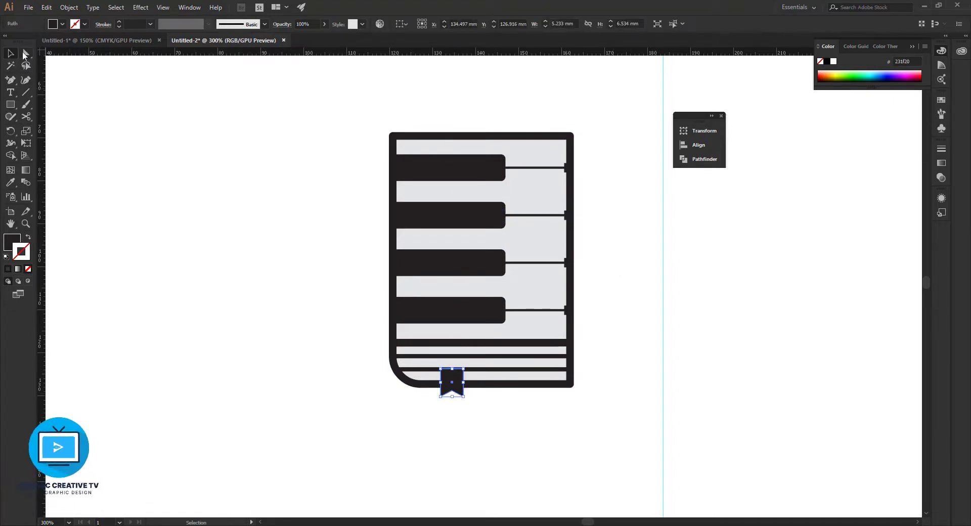
{"action": "left_click", "coordinate": [24, 54]}
{"action": "left_click_drag", "start_coordinate": [459, 392], "coordinate": [460, 402]}
{"action": "left_click", "coordinate": [463, 429]}
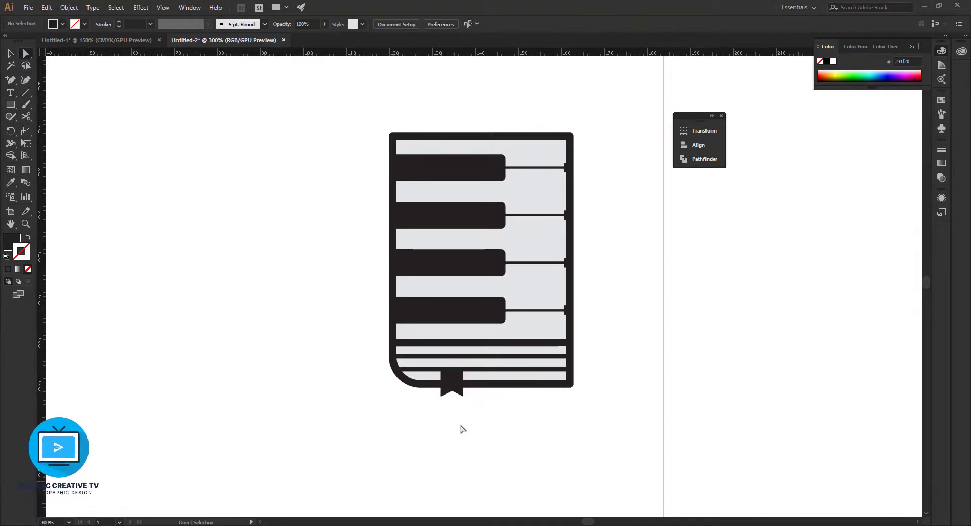
{"action": "left_click", "coordinate": [456, 388]}
{"action": "left_click", "coordinate": [450, 402]}
{"action": "left_click_drag", "start_coordinate": [337, 102], "coordinate": [612, 430]}
{"action": "left_click", "coordinate": [638, 366]}
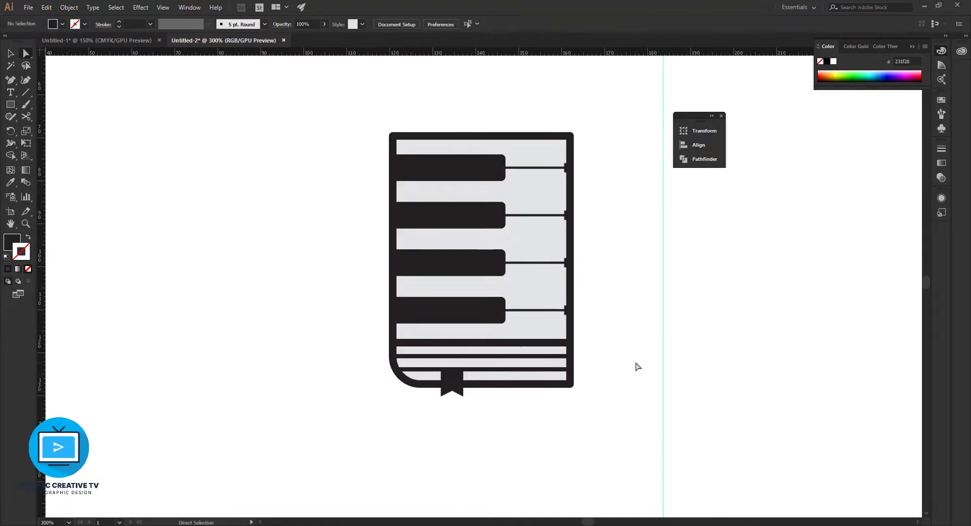
{"action": "key", "text": "f"}
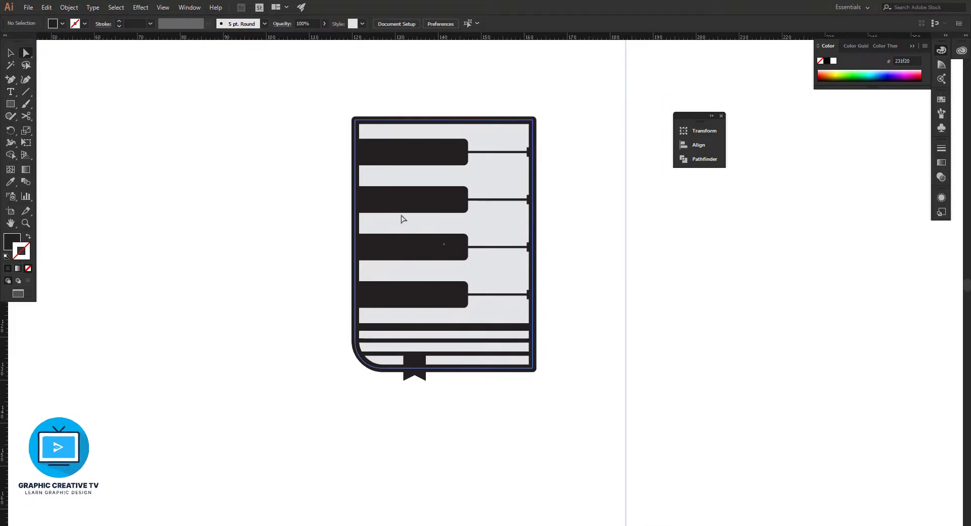
{"action": "key", "text": "ctrl+0"}
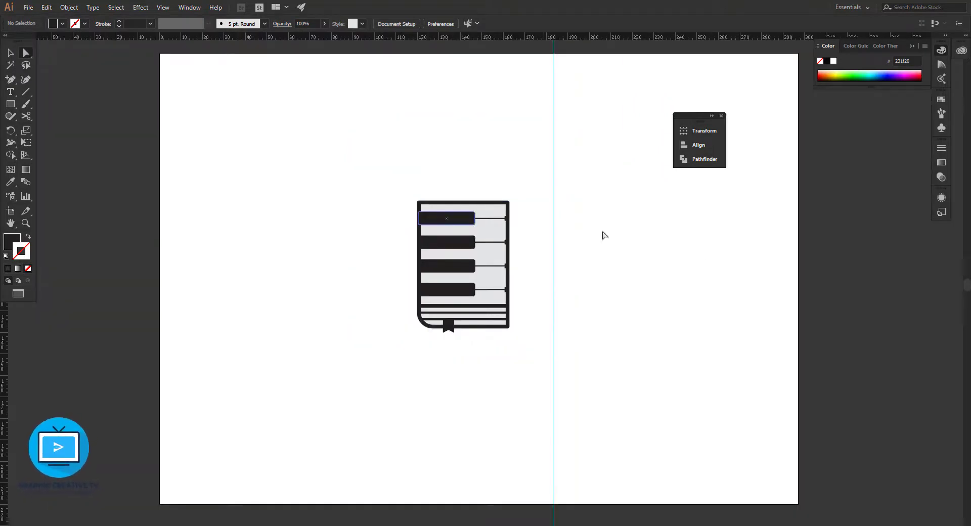
{"action": "key", "text": "ctrl+plus"}
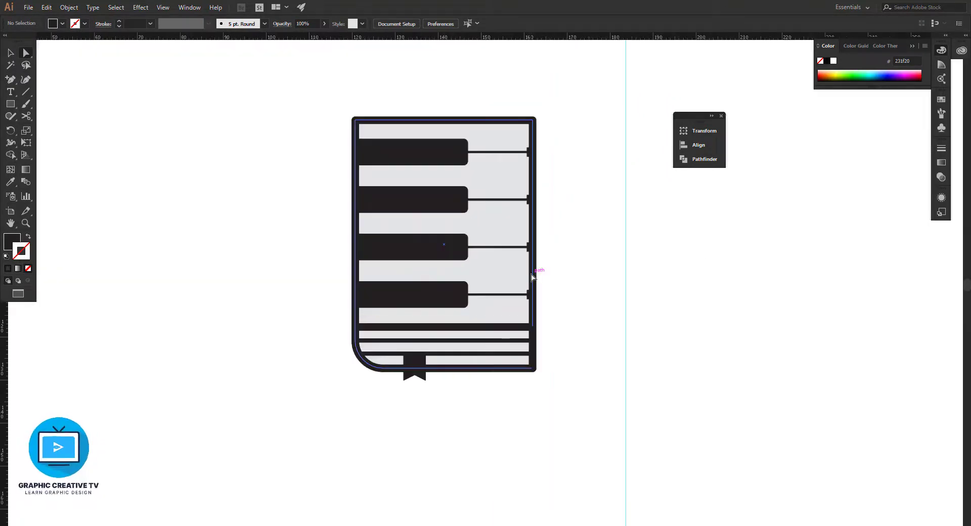
{"action": "key", "text": "v"}
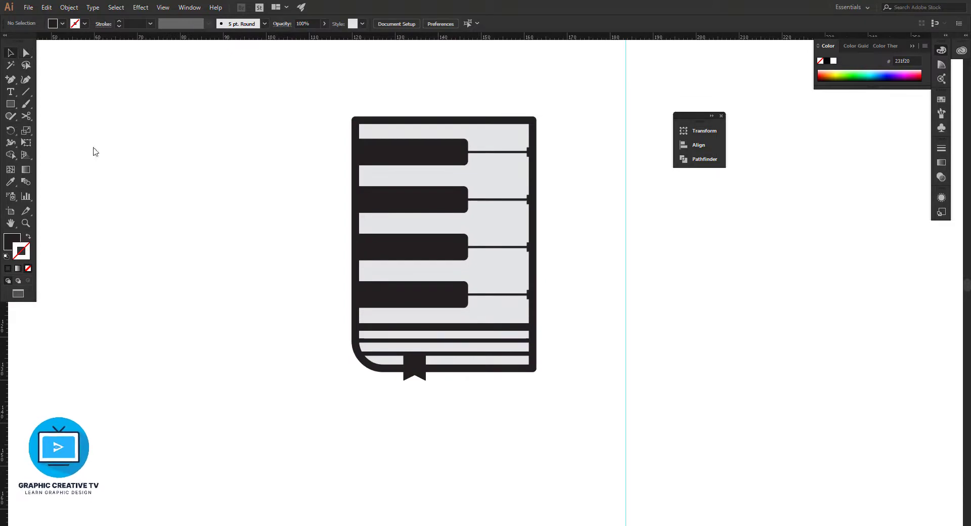
- Try to shift the upper page line about 1 mm down, and undo the move
{"action": "left_click", "coordinate": [445, 340]}
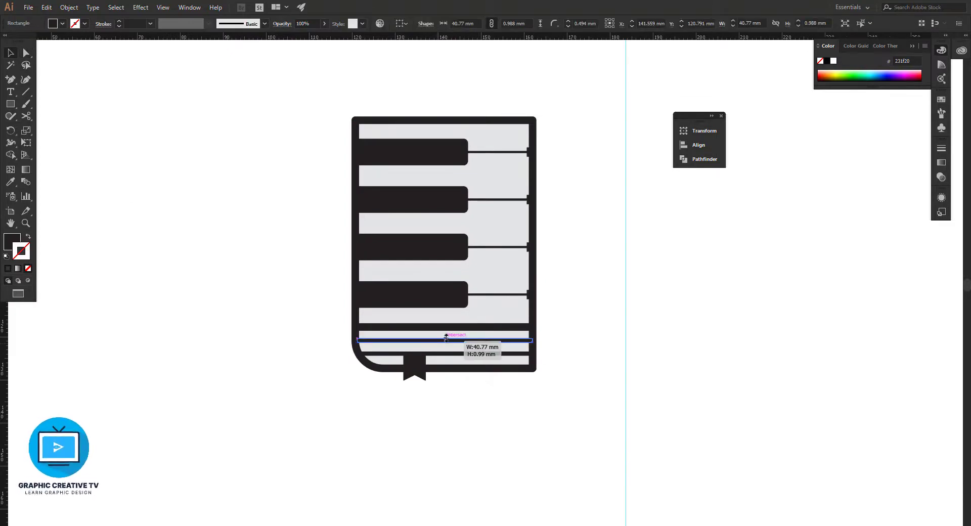
{"action": "left_click_drag", "start_coordinate": [446, 338], "coordinate": [445, 350]}
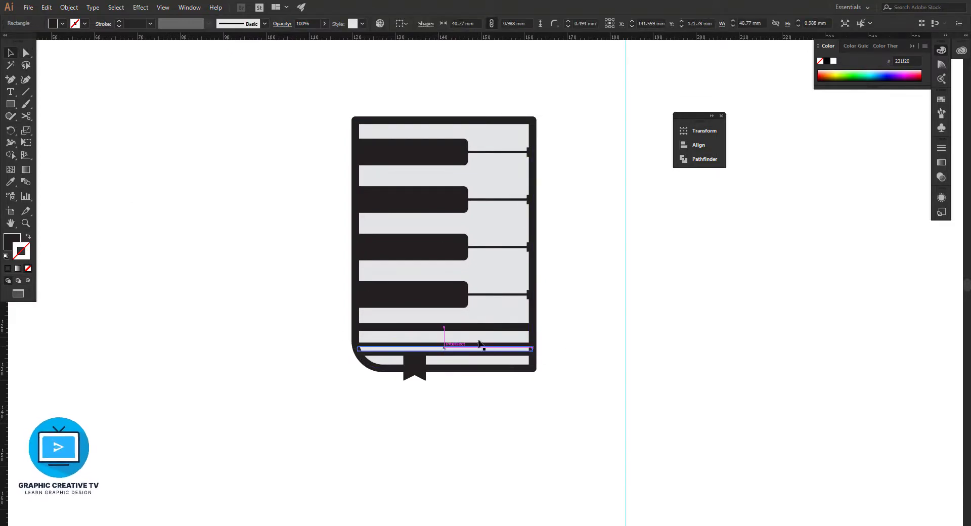
{"action": "key", "text": "ctrl+z"}
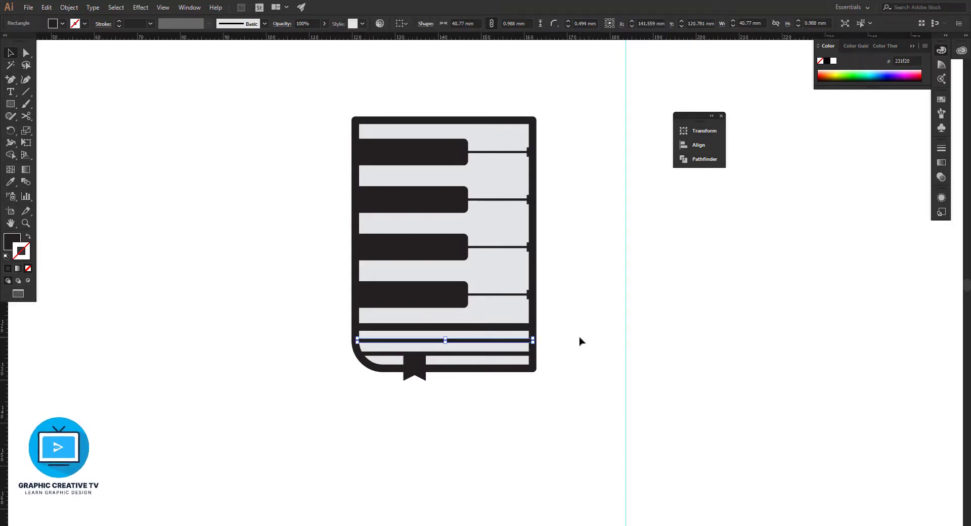
{"action": "key", "text": "f"}
{"action": "key", "text": "f"}
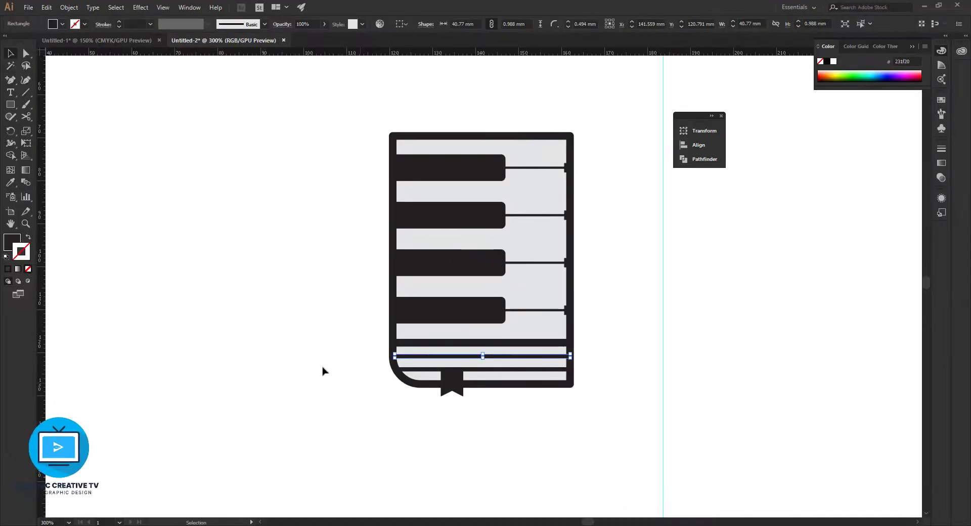
{"action": "key", "text": "f"}
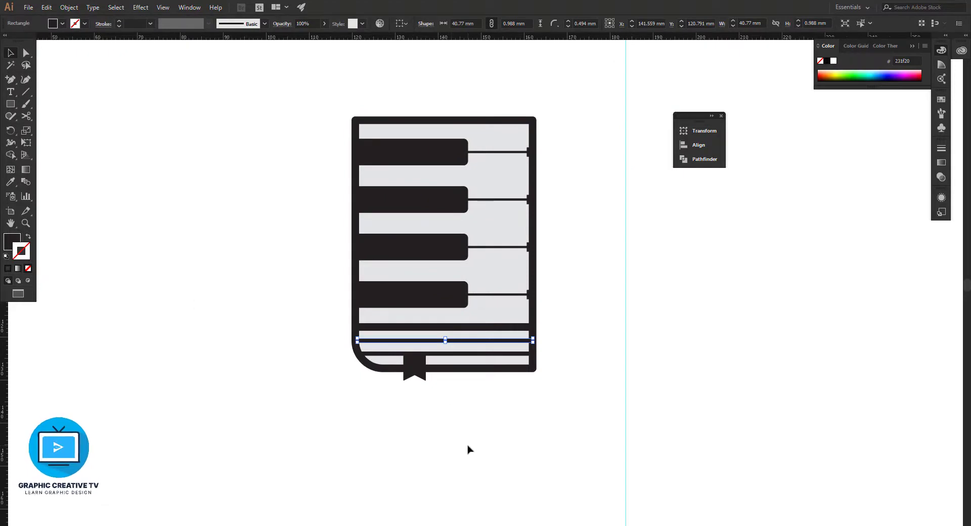
{"action": "key", "text": "f"}
{"action": "key", "text": "f"}
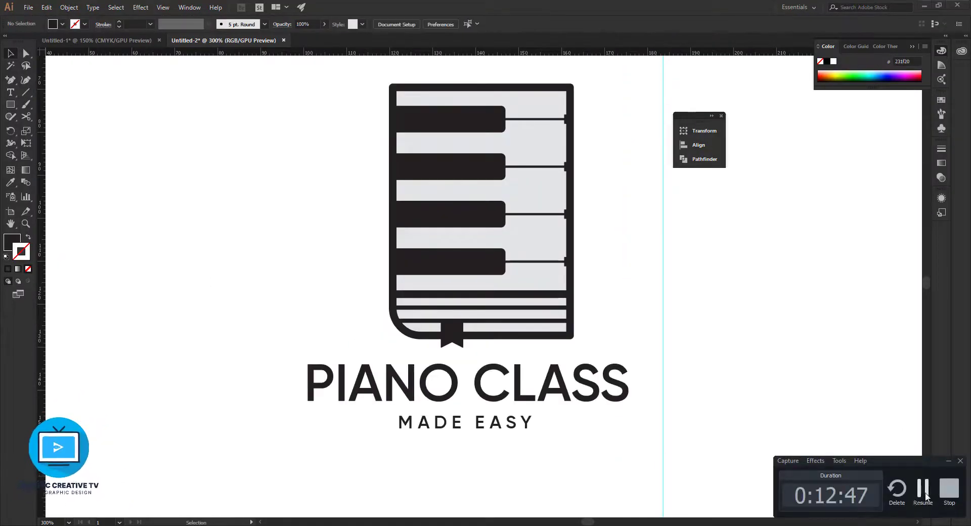
- Select all the parts of the book icon and group them into one object
{"action": "left_click", "coordinate": [507, 394]}
{"action": "left_click", "coordinate": [605, 102]}
{"action": "left_click_drag", "start_coordinate": [596, 72], "coordinate": [403, 352]}
{"action": "left_click", "coordinate": [403, 347]}
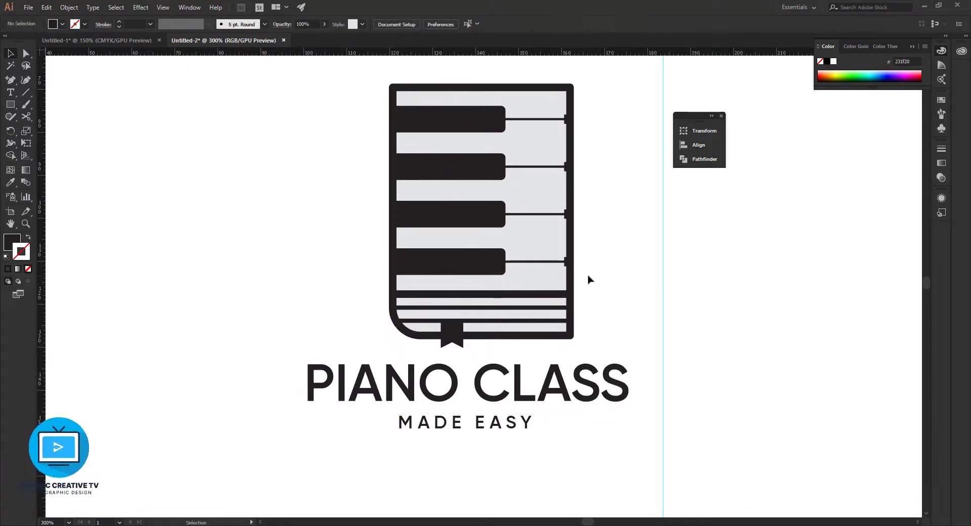
{"action": "left_click_drag", "start_coordinate": [477, 251], "coordinate": [556, 251]}
{"action": "key", "text": "ctrl+z"}
- Centre the book icon horizontally with the PIANO CLASS title, and centre the MADE EASY tagline with the title
{"action": "left_click", "coordinate": [508, 383], "text": "shift"}
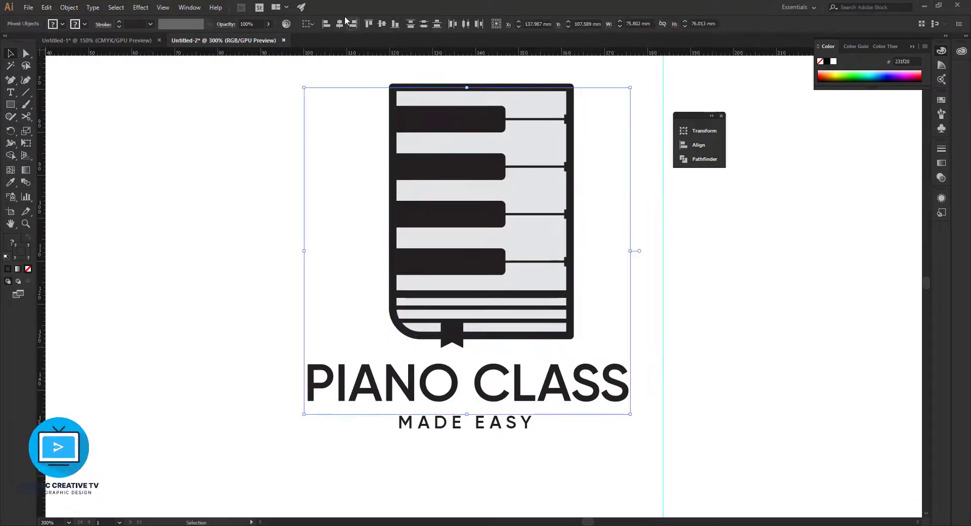
{"action": "left_click", "coordinate": [339, 24]}
{"action": "left_click", "coordinate": [597, 289]}
{"action": "left_click", "coordinate": [511, 430]}
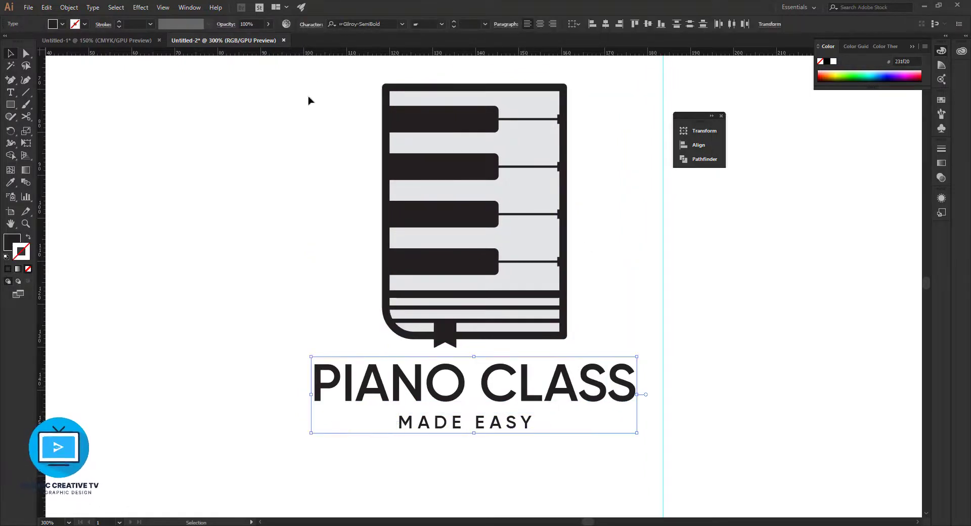
{"action": "left_click", "coordinate": [605, 24]}
{"action": "left_click", "coordinate": [611, 224]}
- Nudge the PIANO CLASS title and MADE EASY tagline together slightly downward to widen the gap below the book icon
{"action": "left_click", "coordinate": [527, 381]}
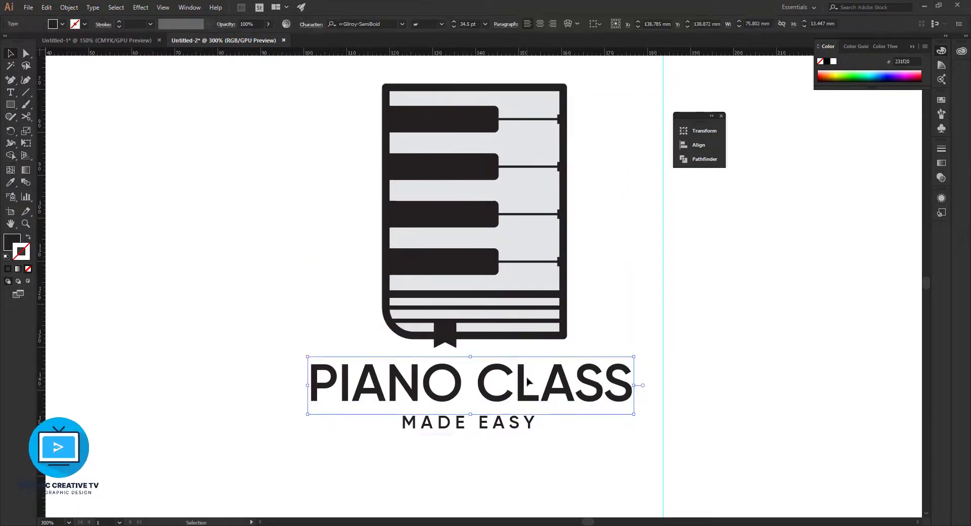
{"action": "scroll", "coordinate": [527, 382], "scroll_direction": "up", "scroll_amount": 2}
{"action": "scroll", "coordinate": [526, 381], "scroll_direction": "up", "scroll_amount": 2}
{"action": "key", "text": "ctrl+minus"}
{"action": "key", "text": "ctrl+minus"}
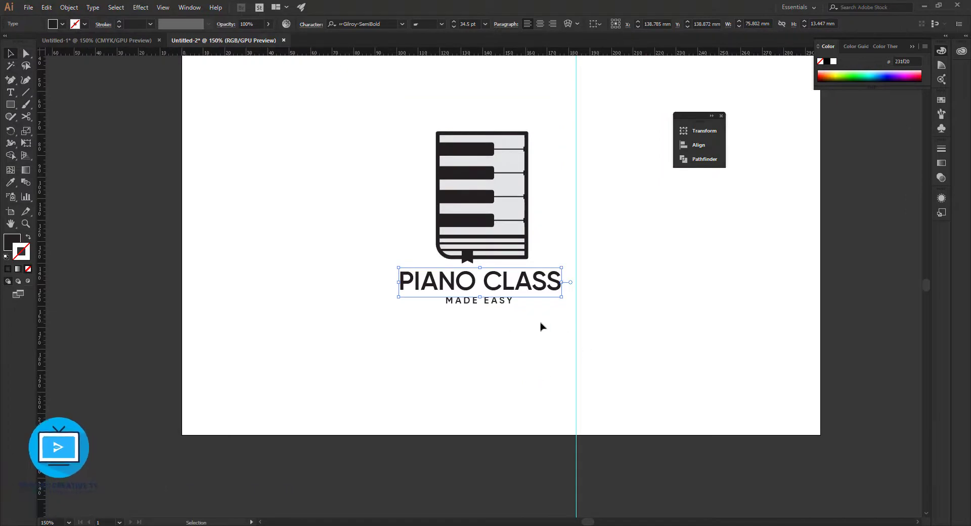
{"action": "left_click", "coordinate": [504, 306], "text": "shift"}
{"action": "key", "text": "Down"}
{"action": "key", "text": "Down"}
{"action": "key", "text": "Down"}
{"action": "key", "text": "Down"}
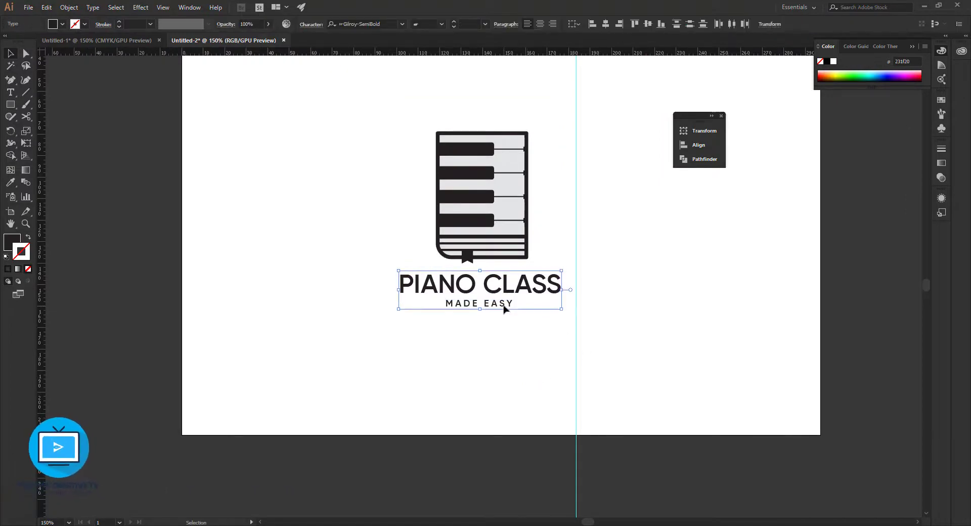
{"action": "left_click", "coordinate": [502, 347]}
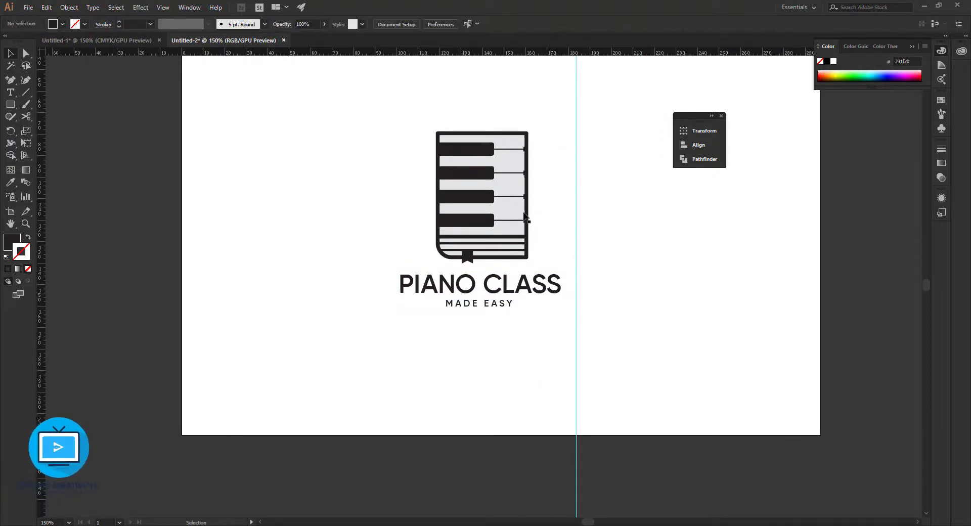
- Try the book icon rotated 90° clockwise above the title, and undo the rotation
{"action": "left_click", "coordinate": [520, 195]}
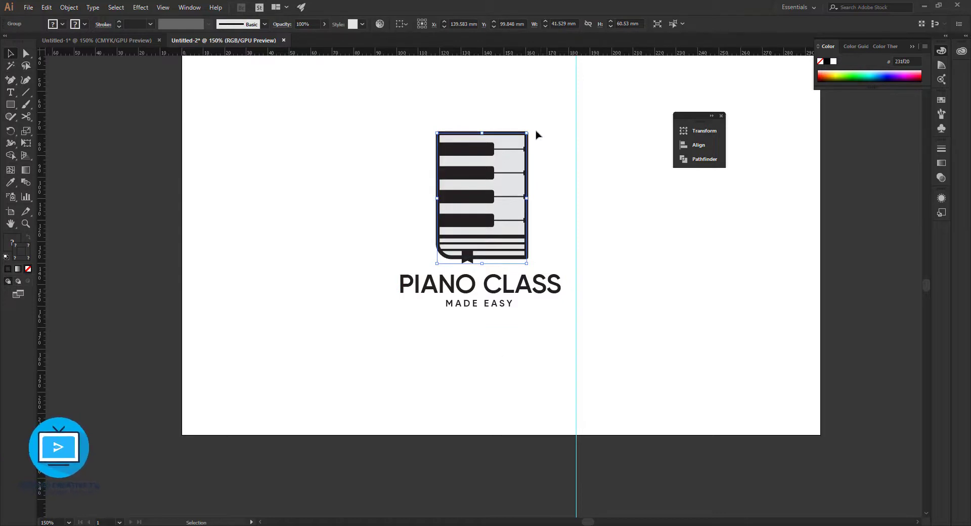
{"action": "left_click", "coordinate": [549, 283], "text": "shift"}
{"action": "left_click", "coordinate": [590, 247]}
{"action": "left_click", "coordinate": [489, 181]}
{"action": "left_click_drag", "start_coordinate": [529, 128], "coordinate": [615, 266]}
{"action": "left_click", "coordinate": [633, 256]}
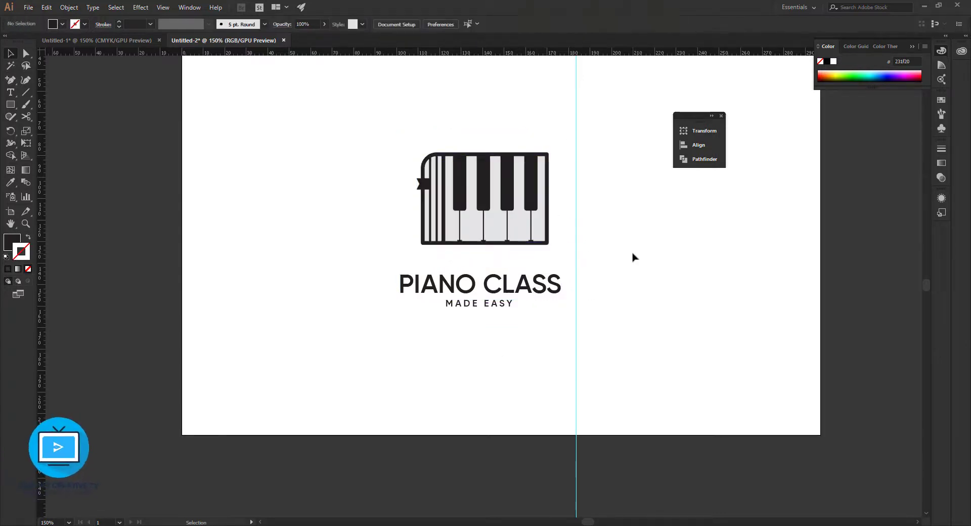
{"action": "key", "text": "ctrl+z"}
{"action": "key", "text": "ctrl+z"}
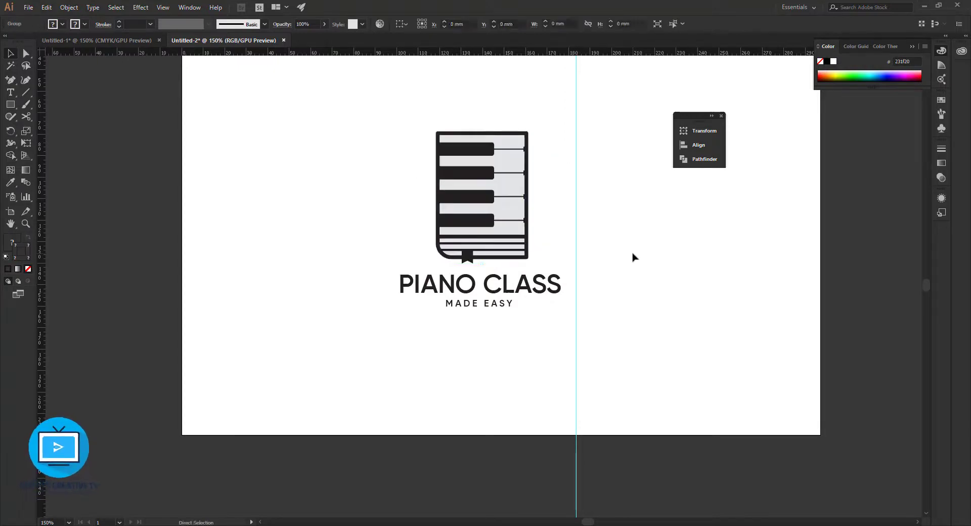
{"action": "left_click", "coordinate": [634, 257]}
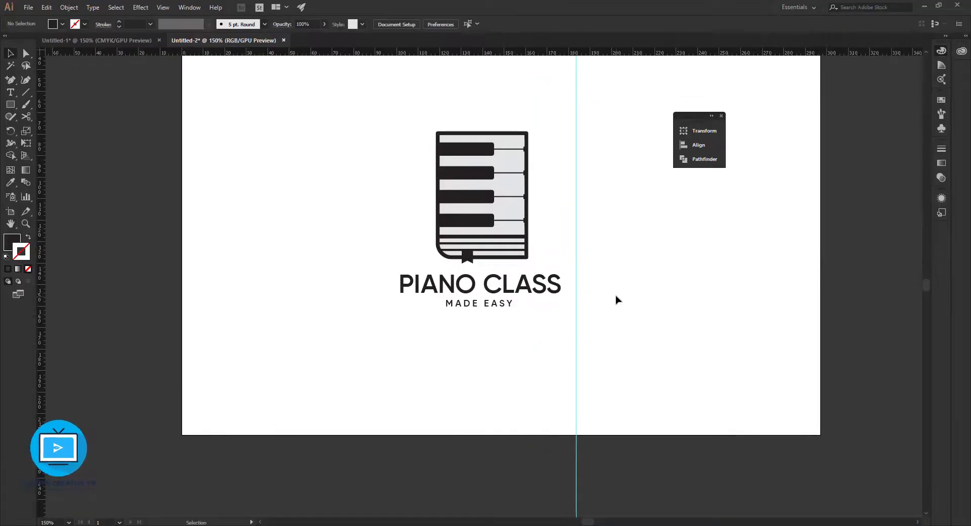
{"action": "key", "text": "f"}
{"action": "key", "text": "f"}
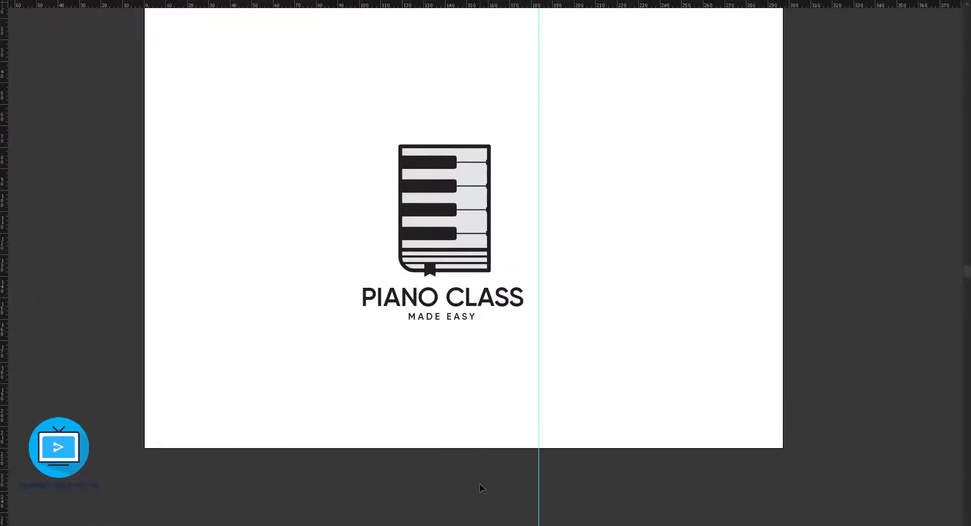
{"action": "key", "text": "f"}
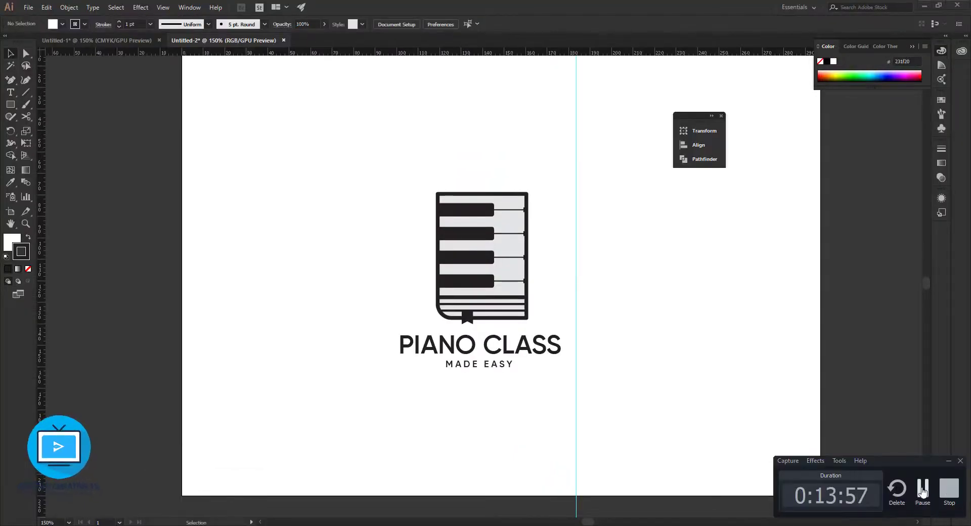